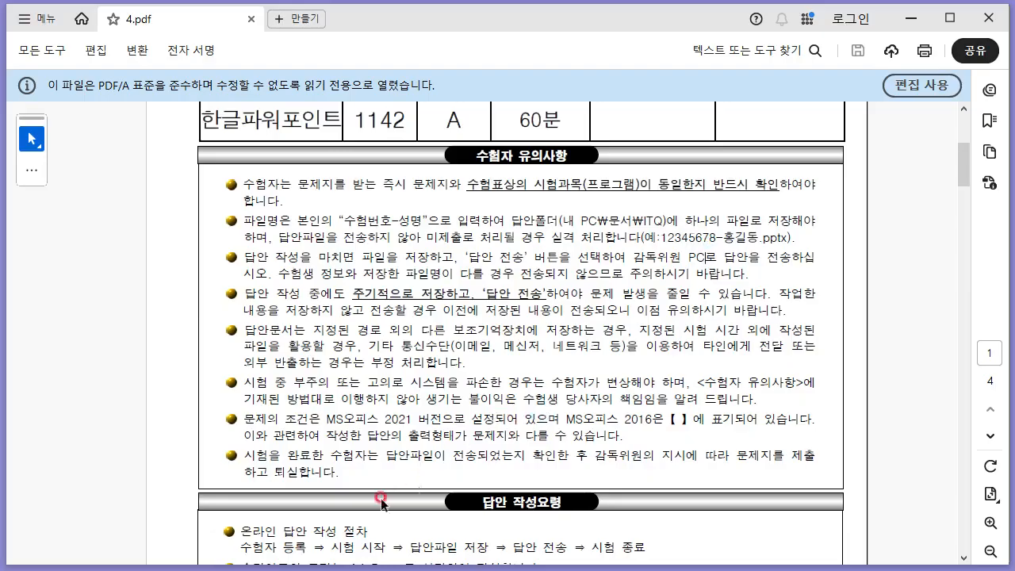
# Save the new presentation in the Documents\ITQ folder, naming the file with the exam number, a hyphen and the candidate's name
pyautogui.click(276, 199)
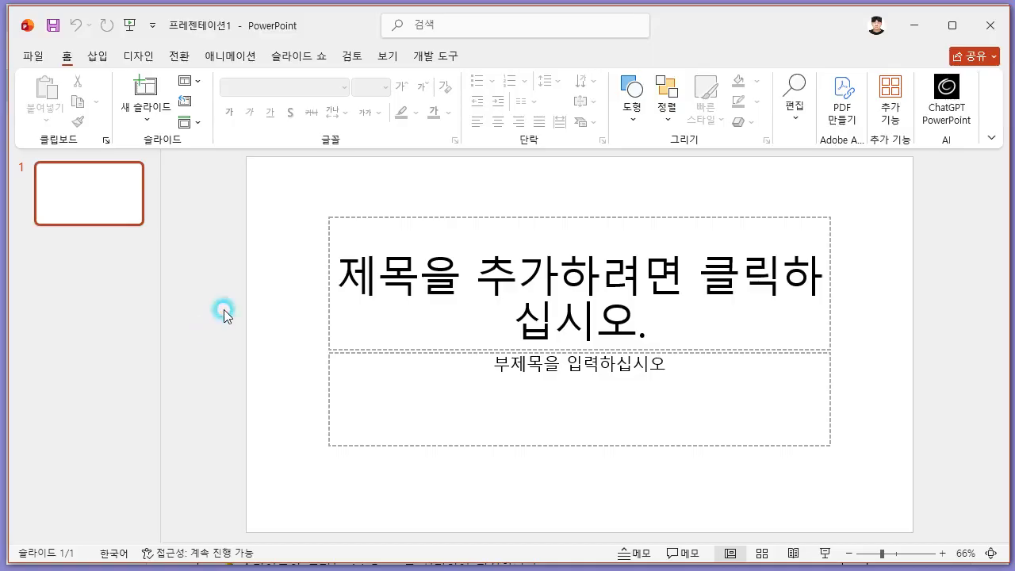
pyautogui.hotkey('ctrl', 's')
pyautogui.click(398, 387)
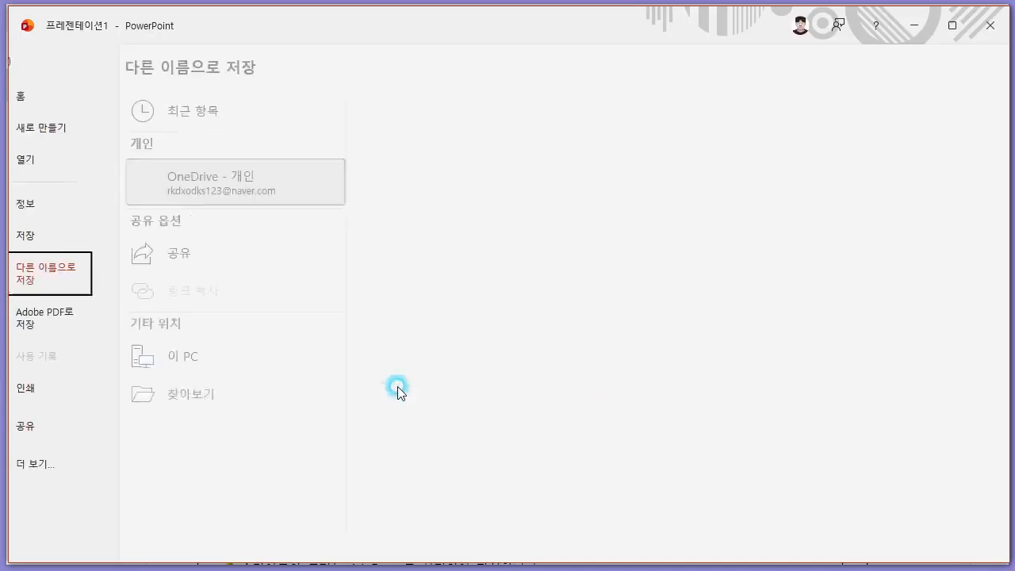
pyautogui.click(227, 429)
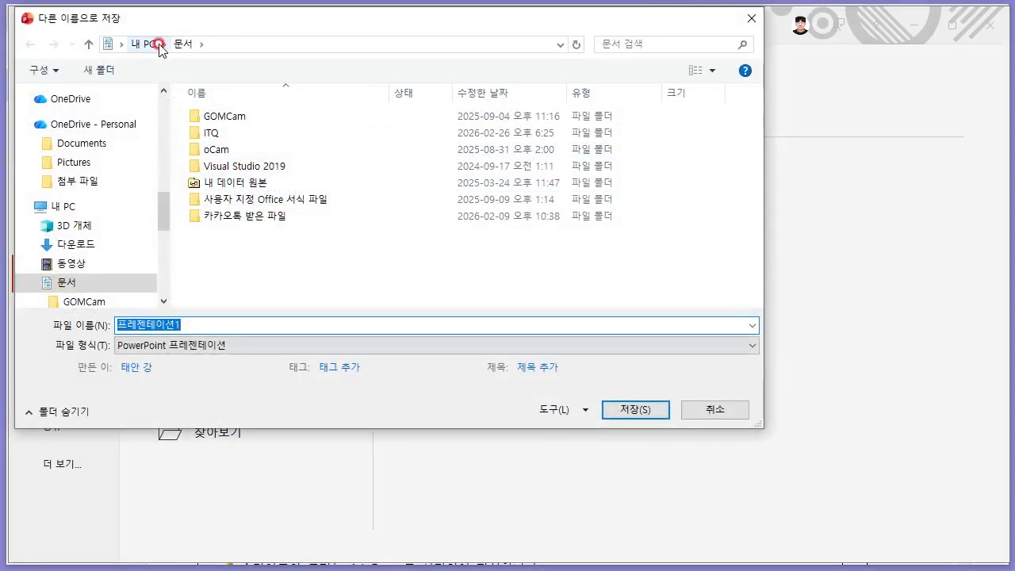
pyautogui.doubleClick(208, 133)
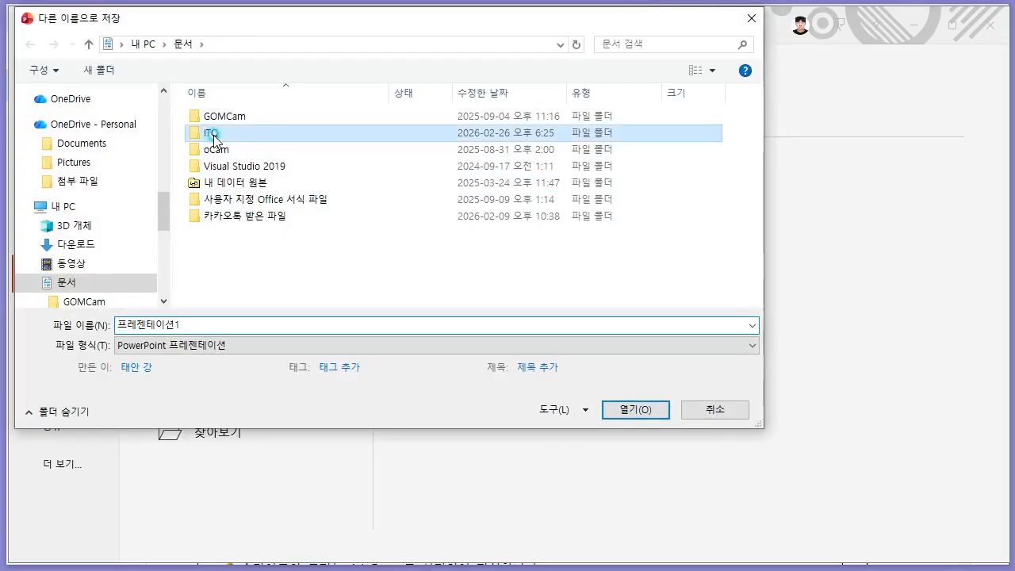
pyautogui.doubleClick(207, 324)
pyautogui.write('12345678-홍길동')
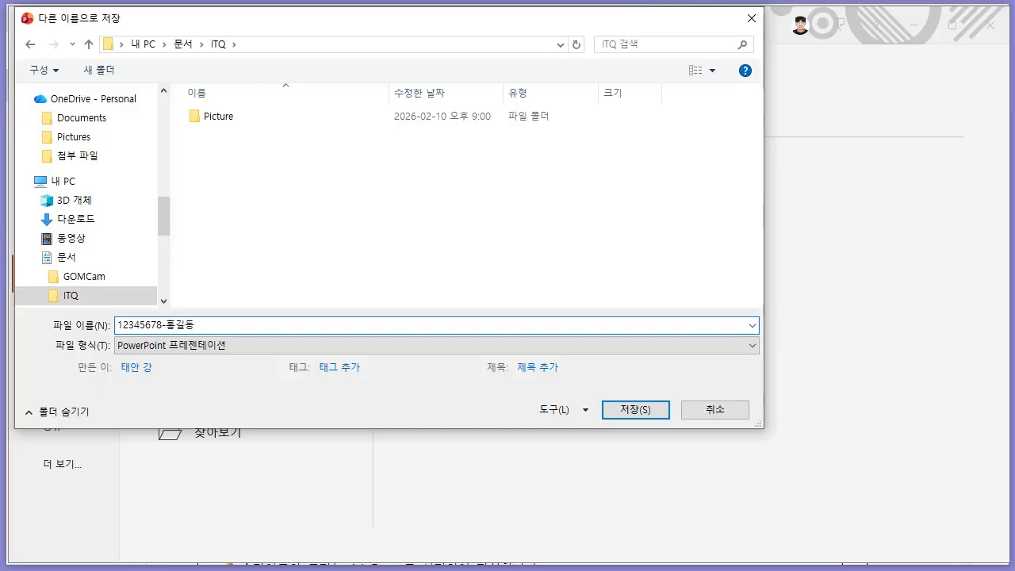
pyautogui.press('Return')
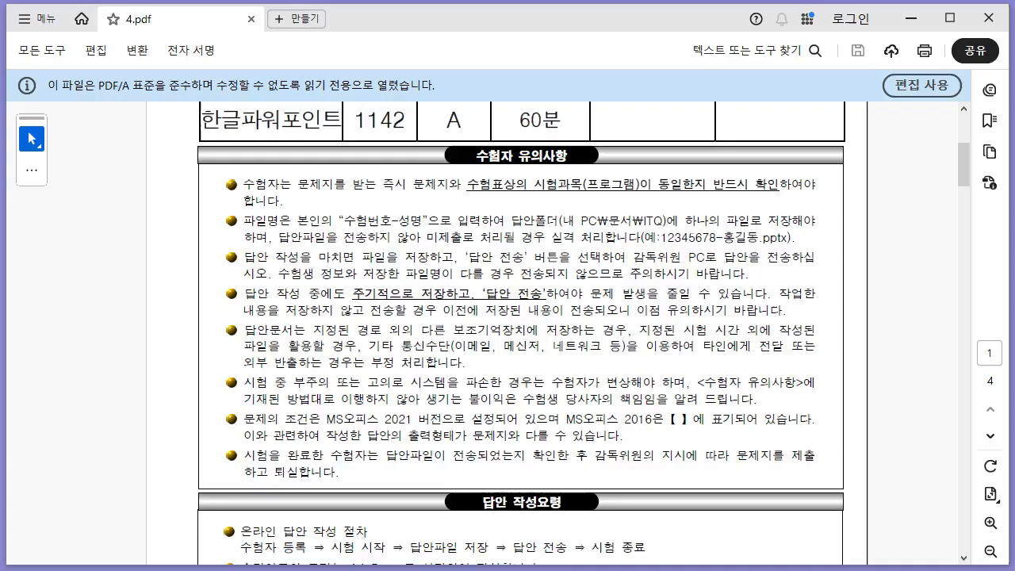
# Check the overall composition requirements in 4.pdf and set the presentation's slide size to A4 paper (210x297mm) in PowerPoint
pyautogui.scroll(-5, 529, 380)
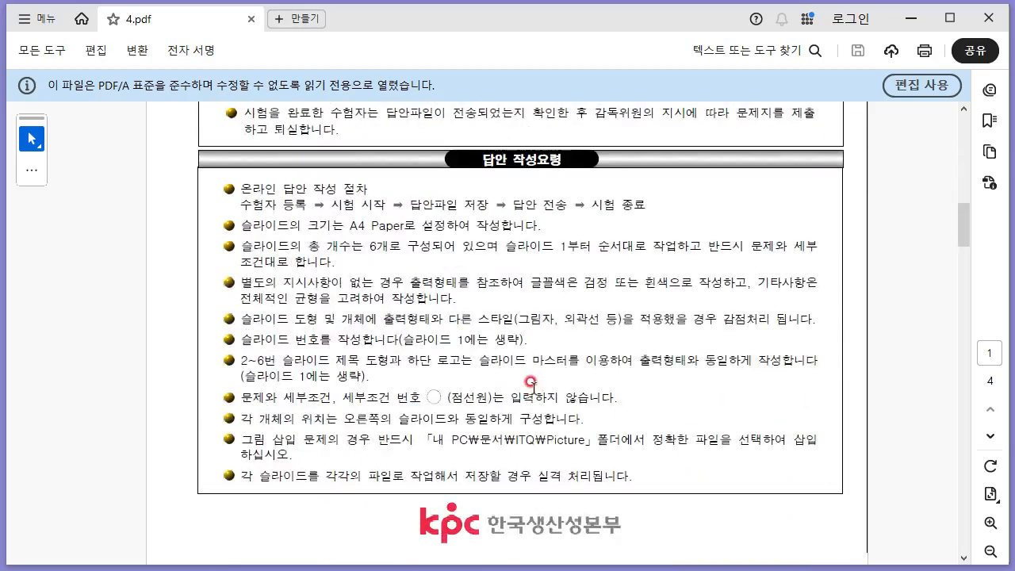
pyautogui.scroll(-6, 526, 370)
pyautogui.scroll(2, 520, 368)
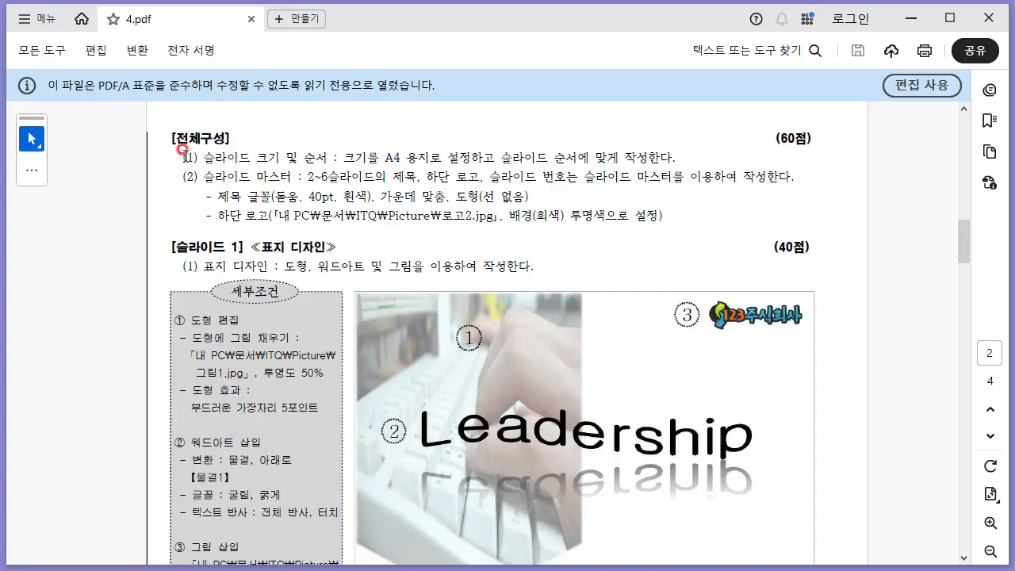
pyautogui.moveTo(183, 149); pyautogui.dragTo(662, 213)
pyautogui.click(459, 320)
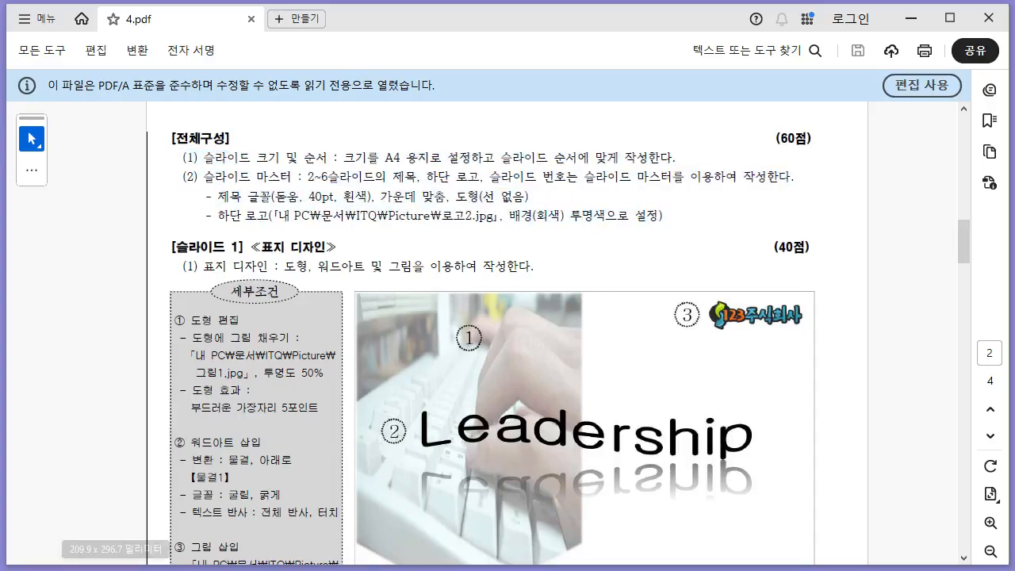
pyautogui.hotkey('alt', 'Tab')
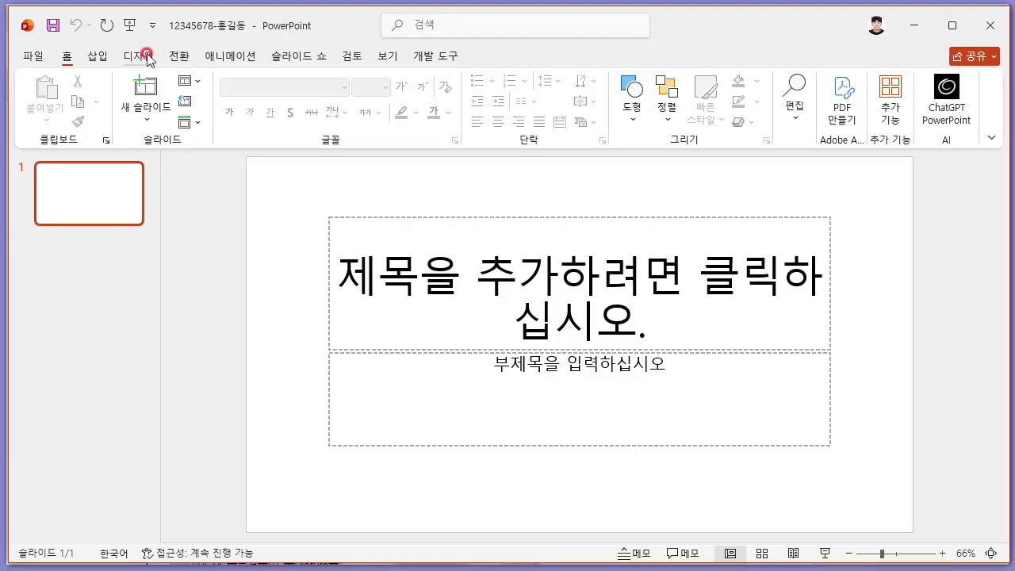
pyautogui.click(142, 57)
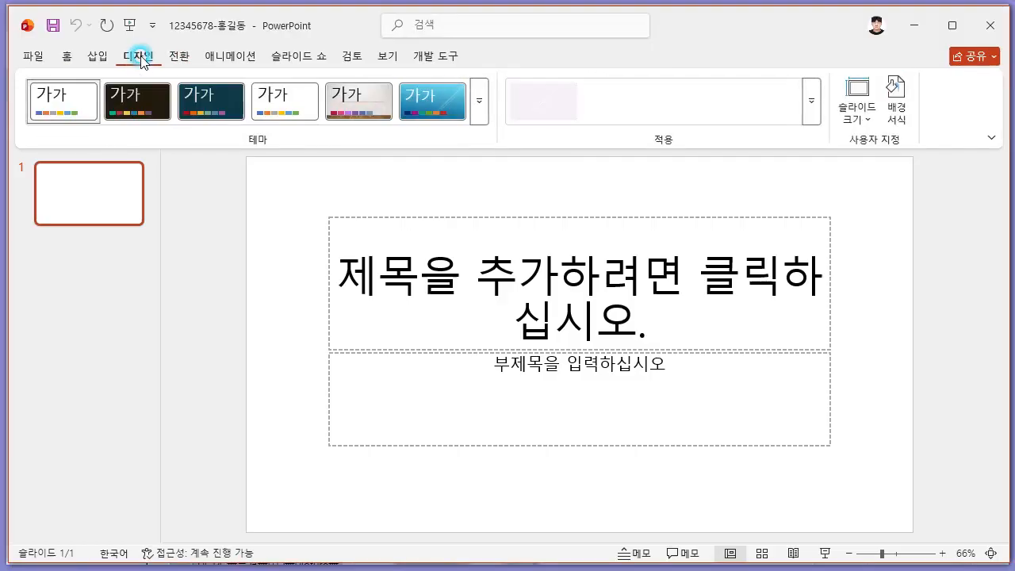
pyautogui.click(848, 119)
pyautogui.click(877, 225)
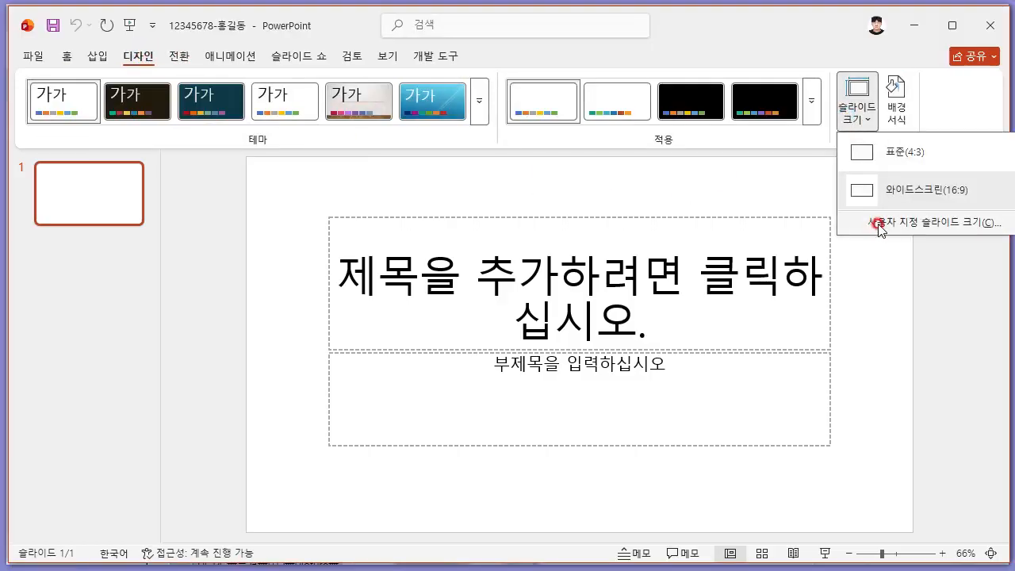
pyautogui.click(454, 235)
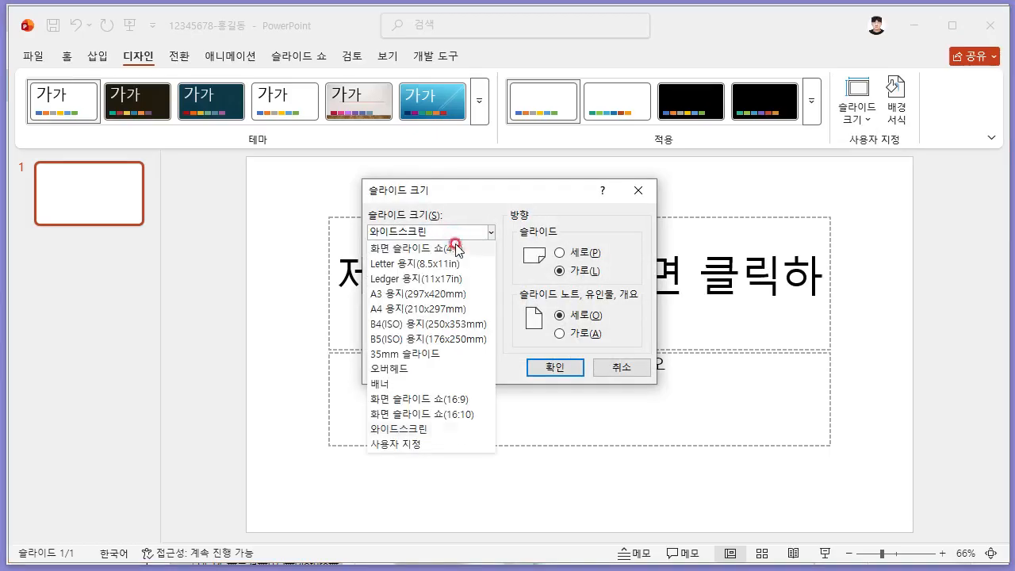
pyautogui.click(429, 306)
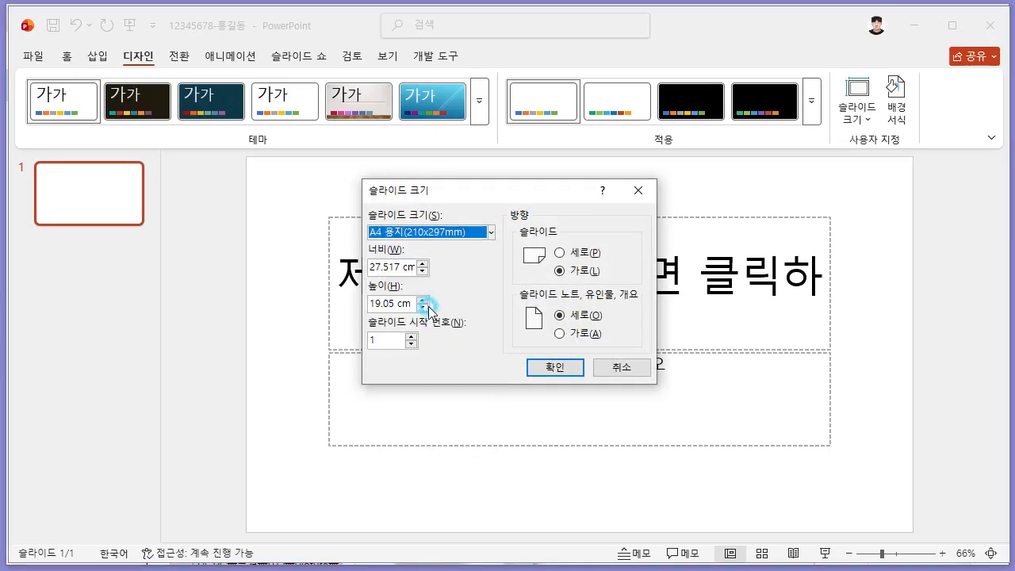
pyautogui.click(566, 371)
pyautogui.click(541, 298)
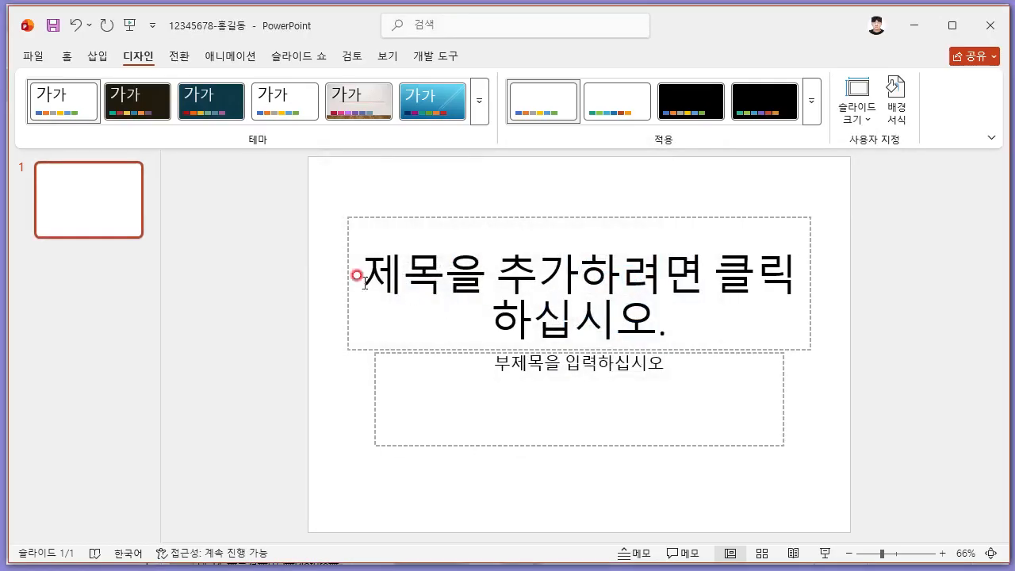
# Delete the title and subtitle placeholders from slide 1
pyautogui.click(369, 216)
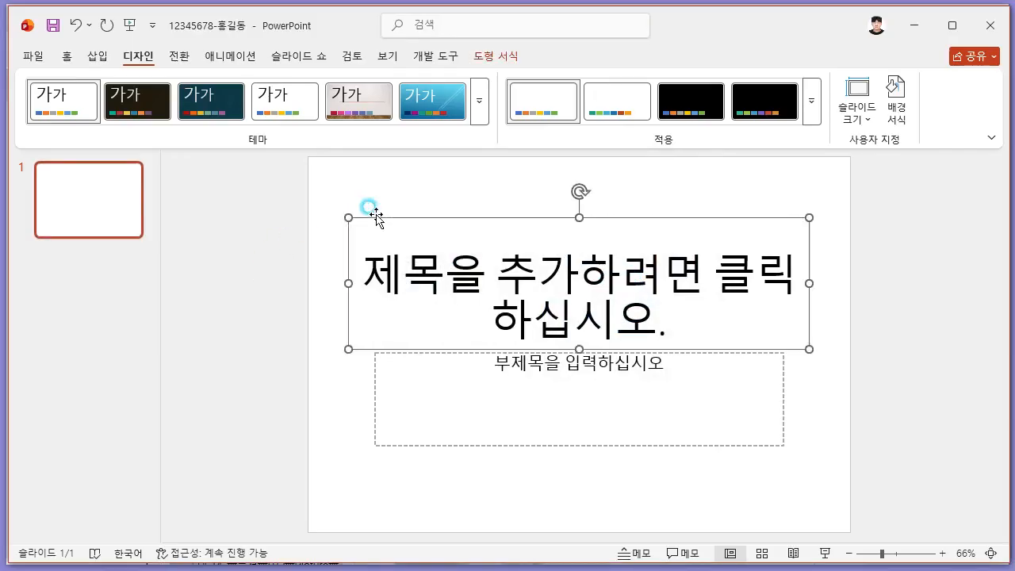
pyautogui.press('Delete')
pyautogui.click(450, 352)
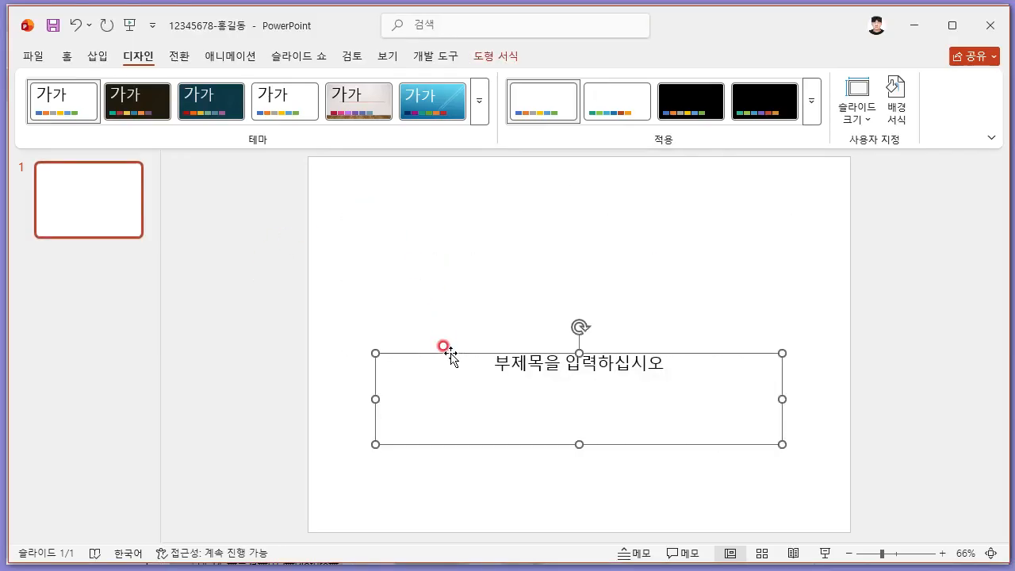
pyautogui.press('Delete')
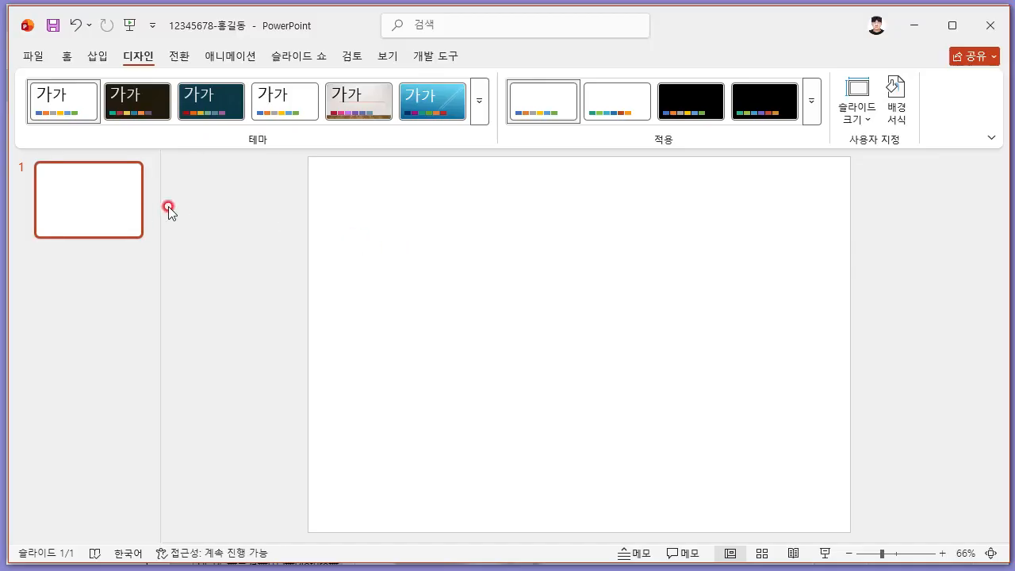
# Narrow the slide thumbnail area and add five slides with the Title and Content (제목 및 내용) layout after slide 1
pyautogui.moveTo(158, 207); pyautogui.dragTo(104, 207)
pyautogui.click(97, 55)
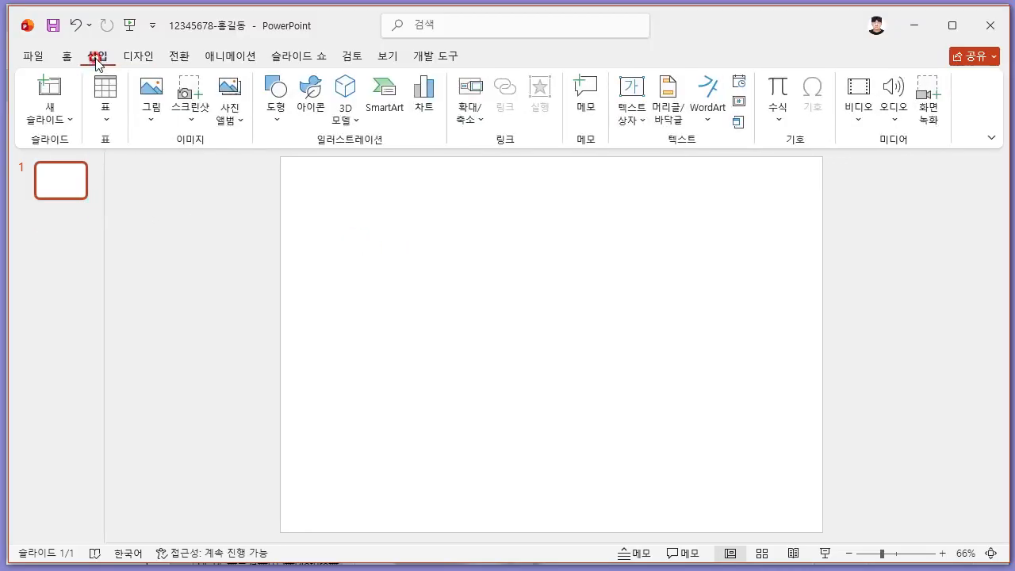
pyautogui.click(61, 121)
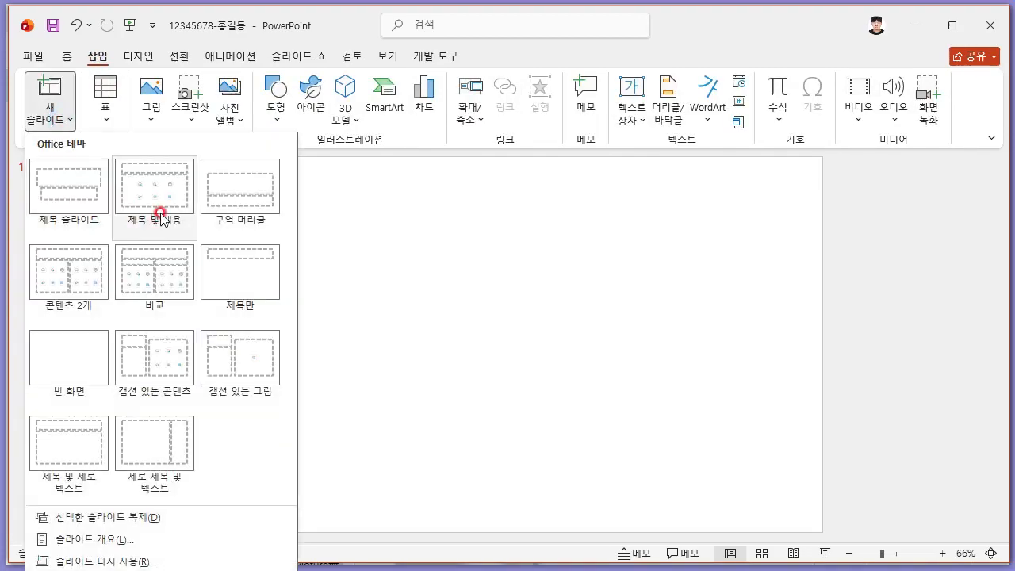
pyautogui.click(165, 196)
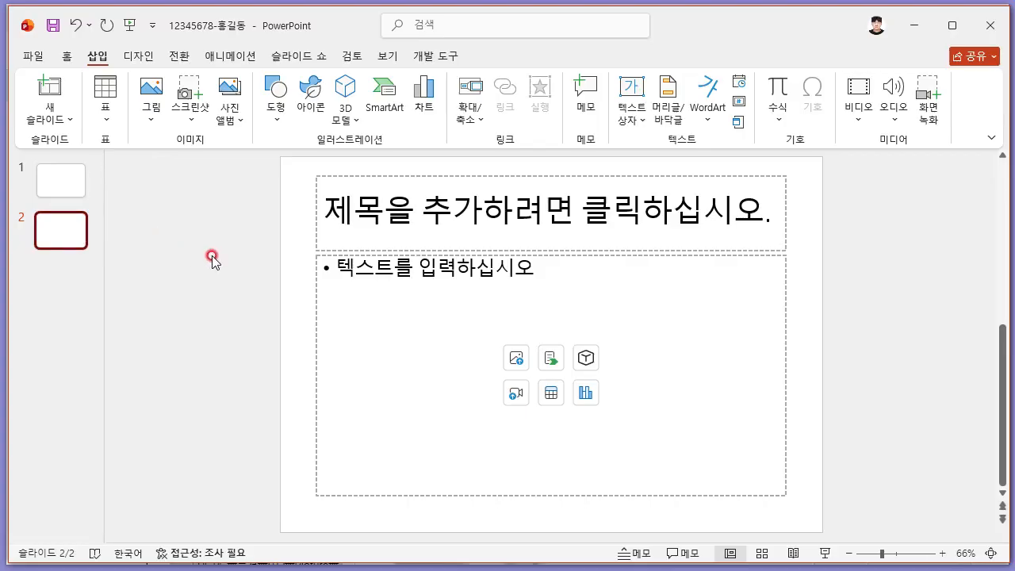
pyautogui.hotkey('ctrl', 'm')
pyautogui.hotkey('ctrl', 'm')
pyautogui.hotkey('ctrl', 'm')
pyautogui.hotkey('ctrl', 'm')
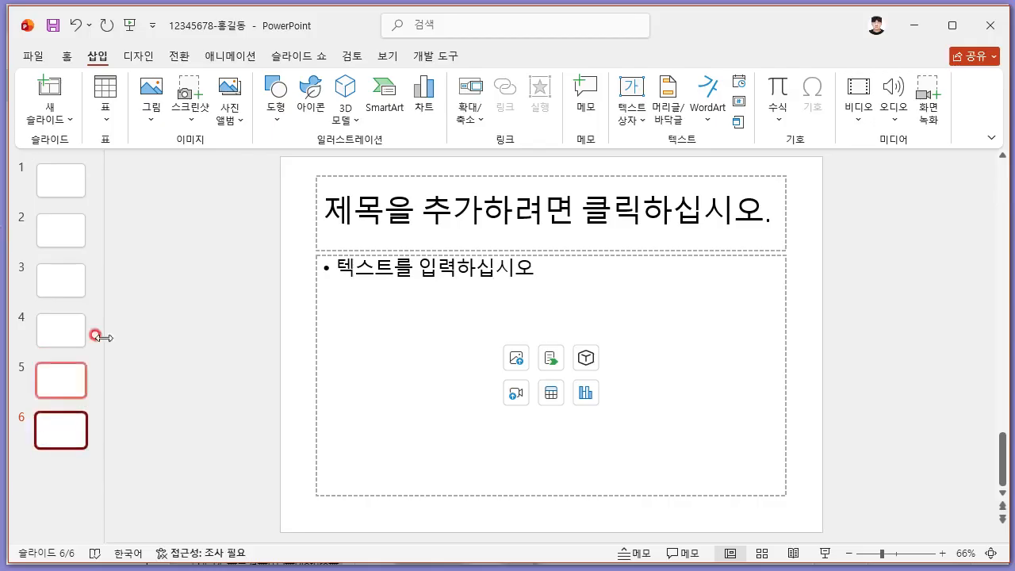
# Open the slide master view and select the top-level master slide
pyautogui.click(57, 176)
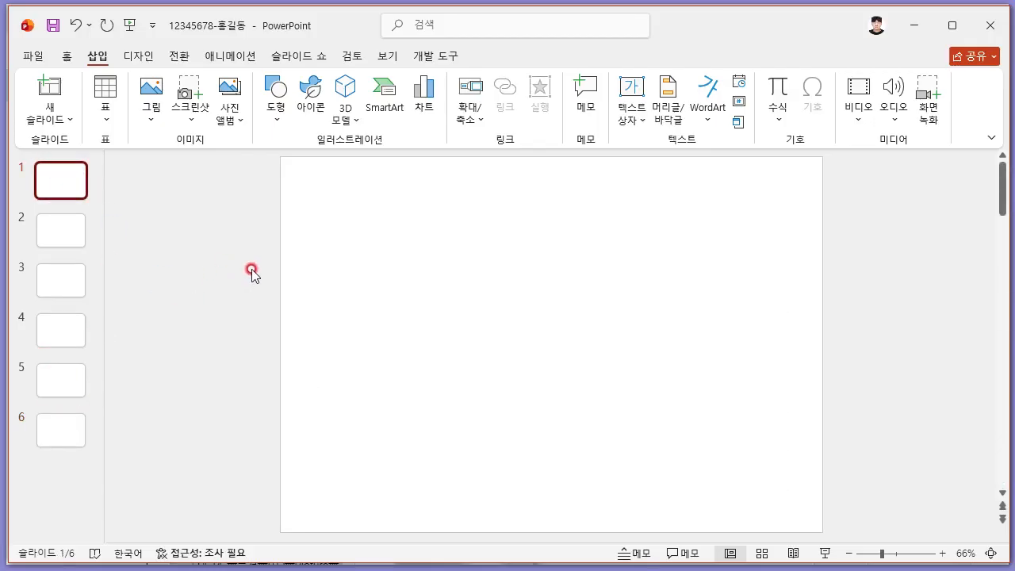
pyautogui.click(384, 56)
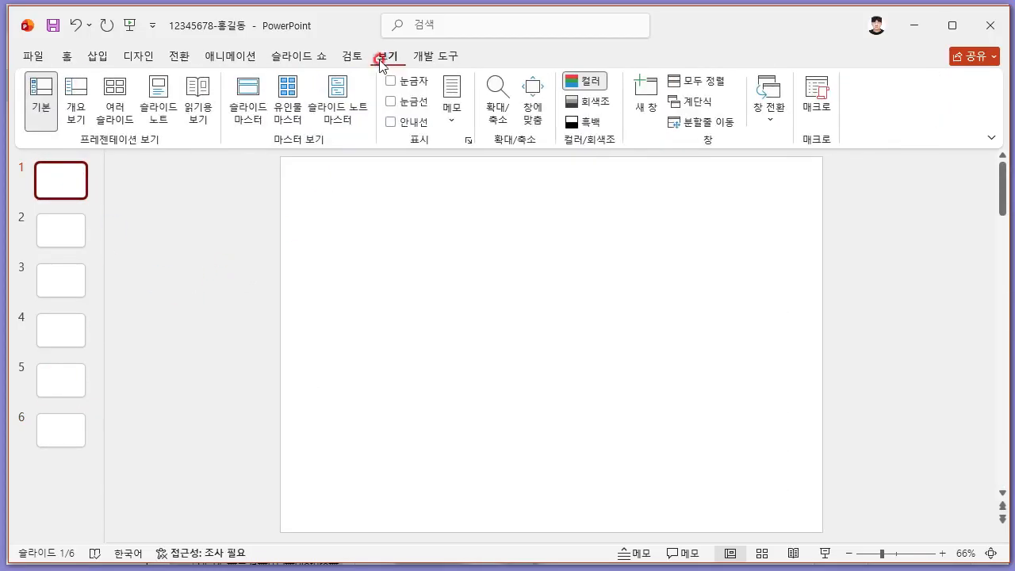
pyautogui.click(246, 119)
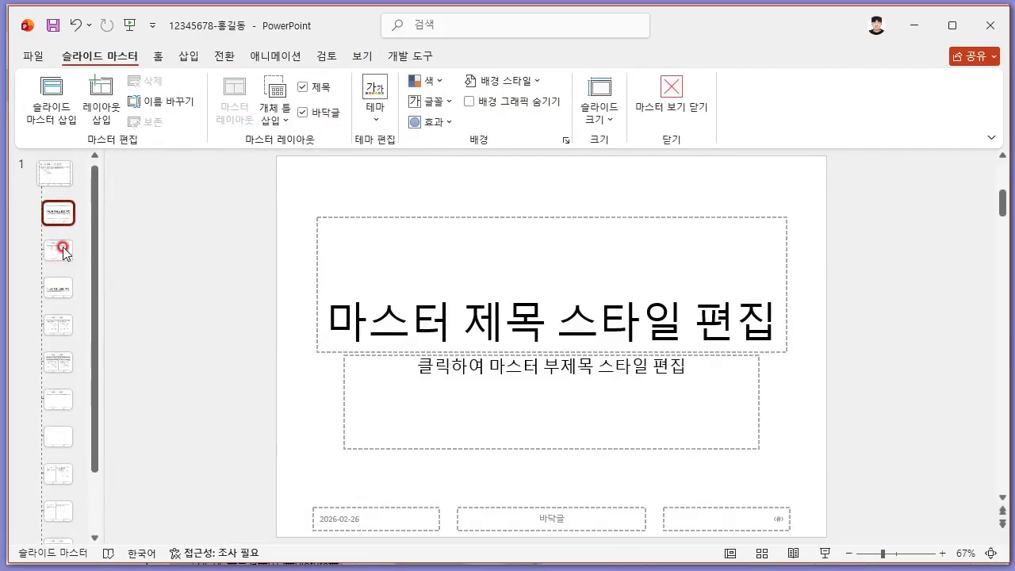
pyautogui.click(58, 182)
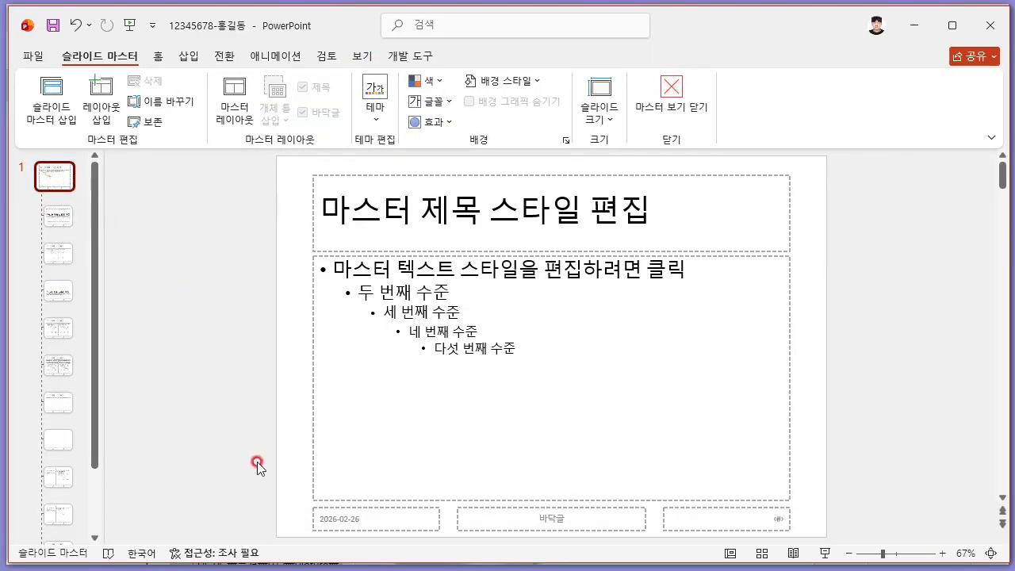
# Check the slide master requirements in 4.pdf and delete the date and footer placeholders from the top-level master in PowerPoint
pyautogui.hotkey('alt', 'Tab')
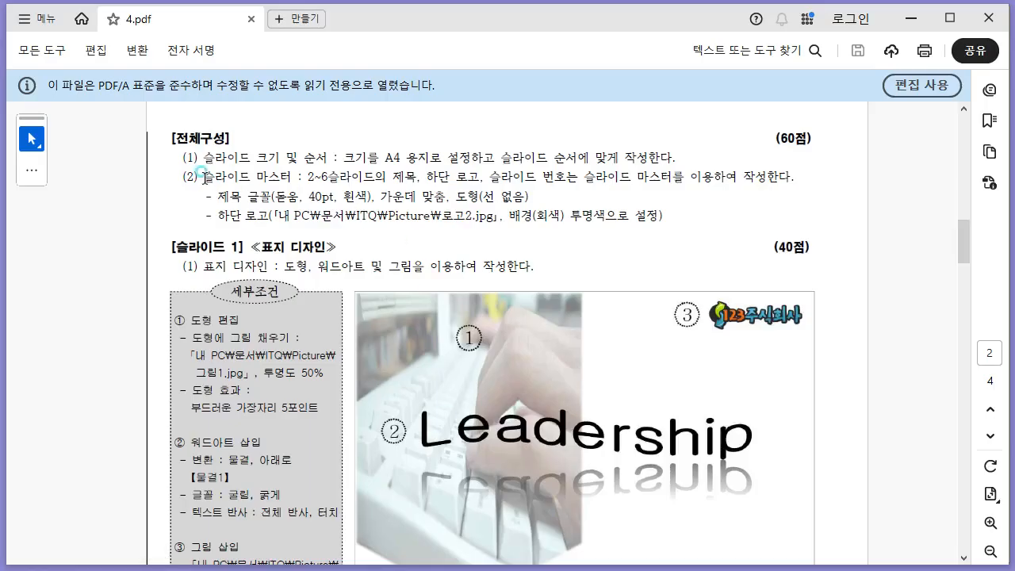
pyautogui.moveTo(204, 176); pyautogui.dragTo(664, 215)
pyautogui.click(548, 214)
pyautogui.hotkey('alt', 'Tab')
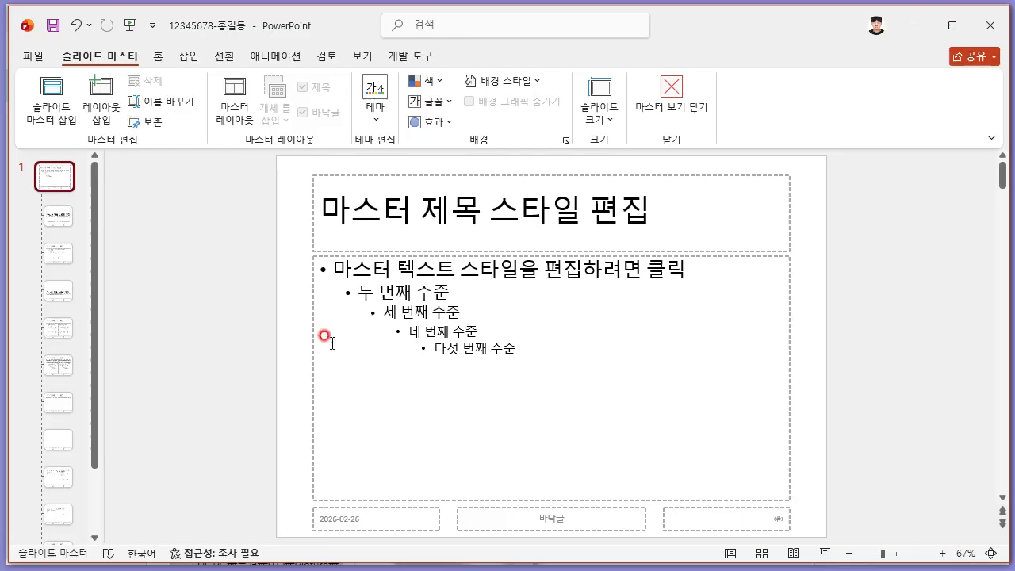
pyautogui.click(342, 511)
pyautogui.press('Delete')
pyautogui.click(480, 512)
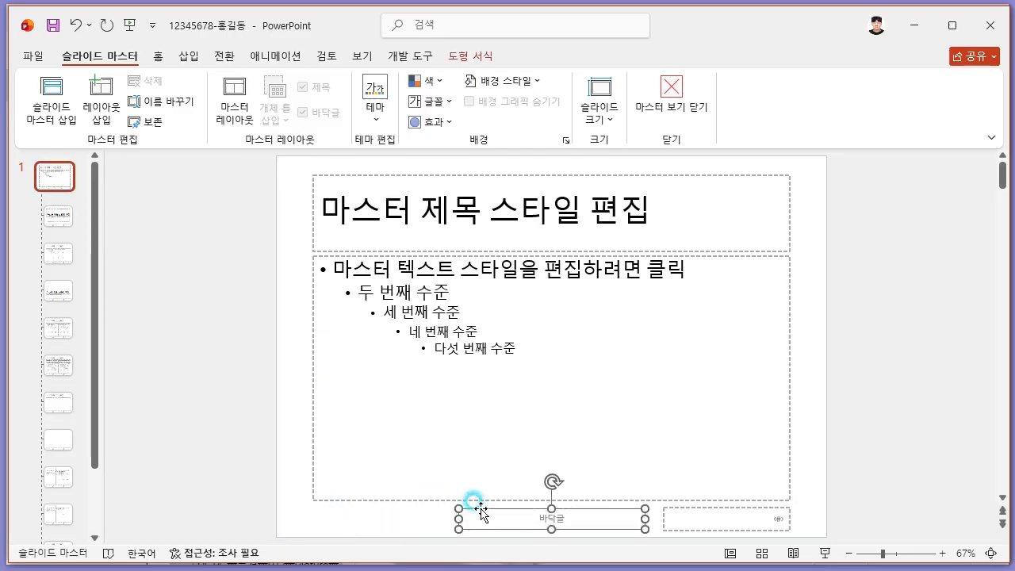
pyautogui.press('Delete')
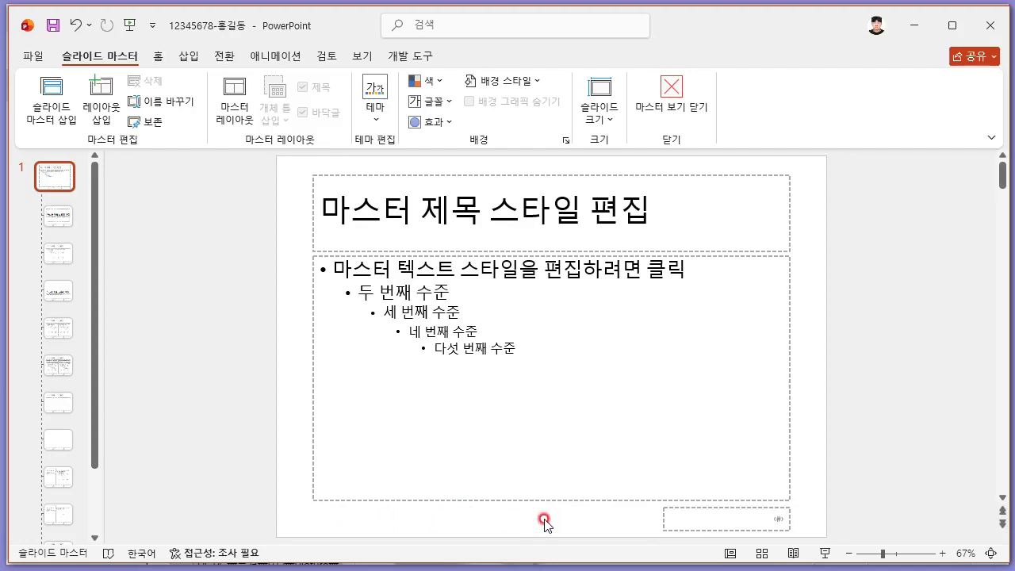
# Turn on slide numbers for all slides, with the option not to show them on the title slide
pyautogui.click(188, 56)
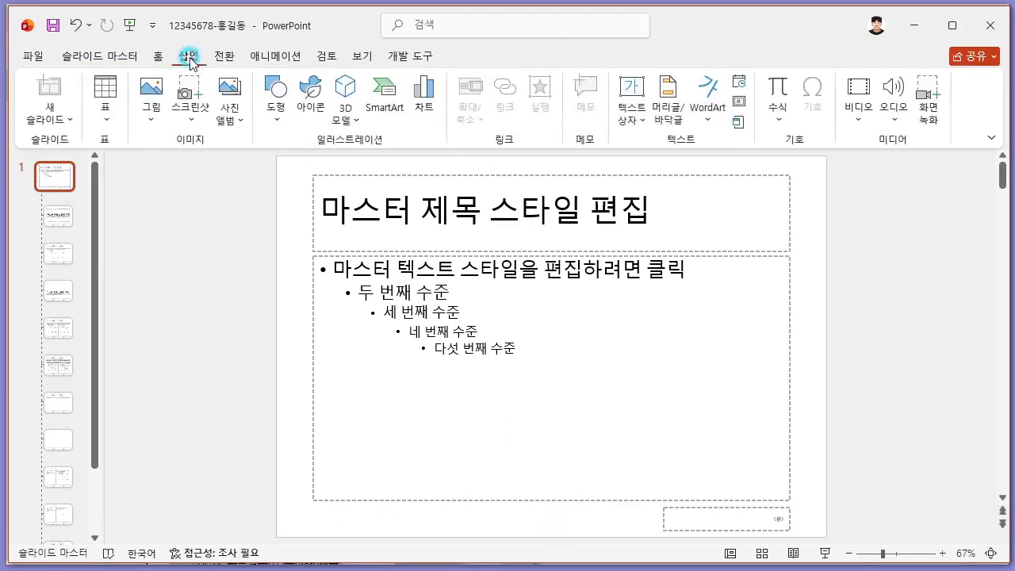
pyautogui.click(677, 119)
pyautogui.click(342, 324)
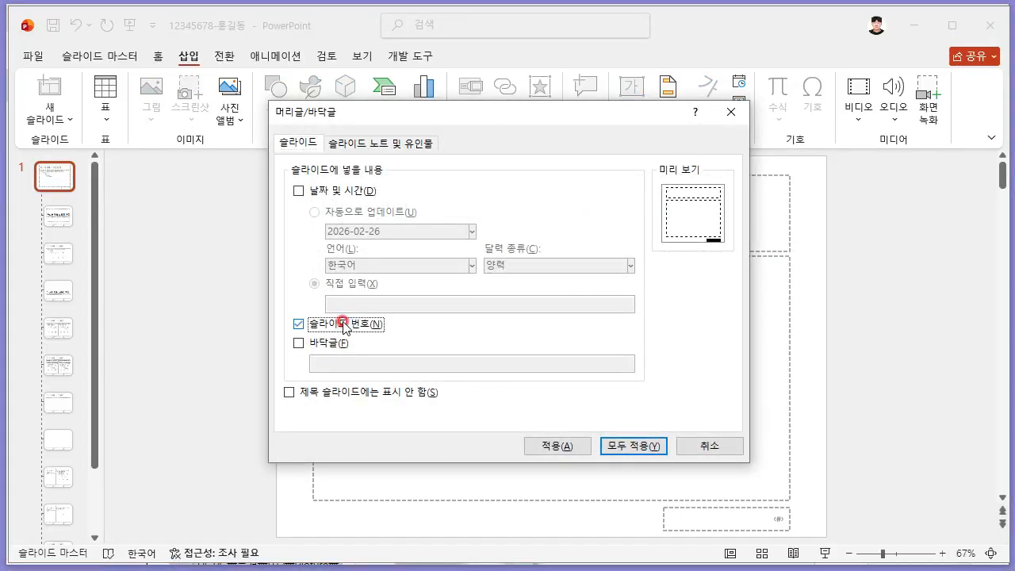
pyautogui.click(371, 396)
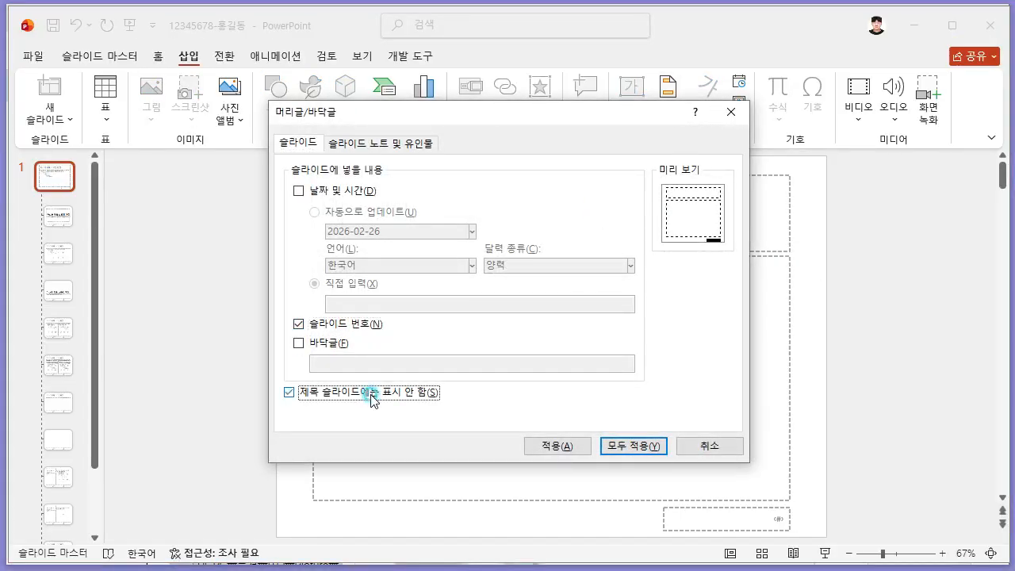
pyautogui.click(632, 446)
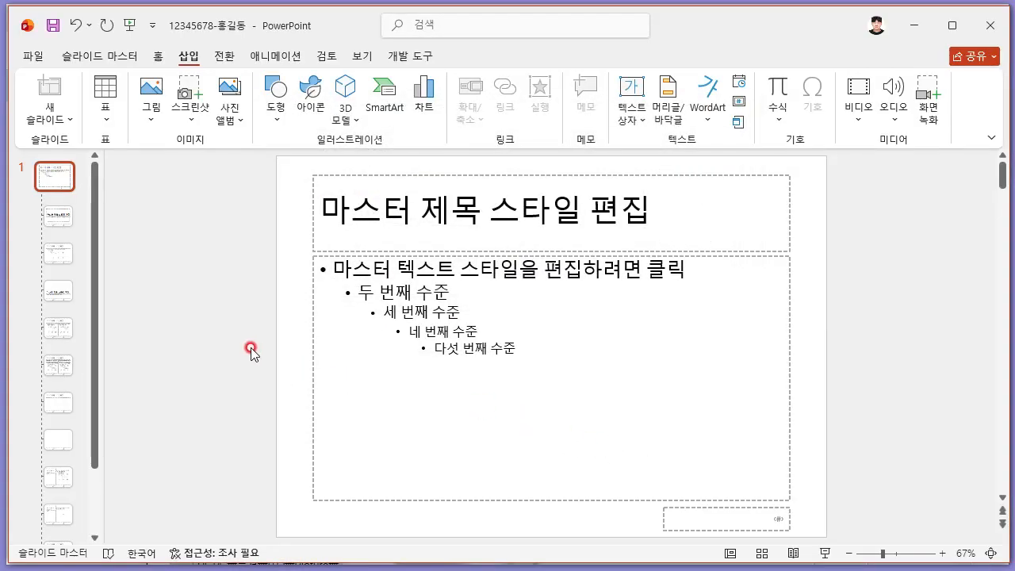
# Check the footer logo file in 4.pdf and insert the picture 로고2 from the 문서 > ITQ > Picture folder into the PowerPoint master slide
pyautogui.hotkey('alt', 'Tab')
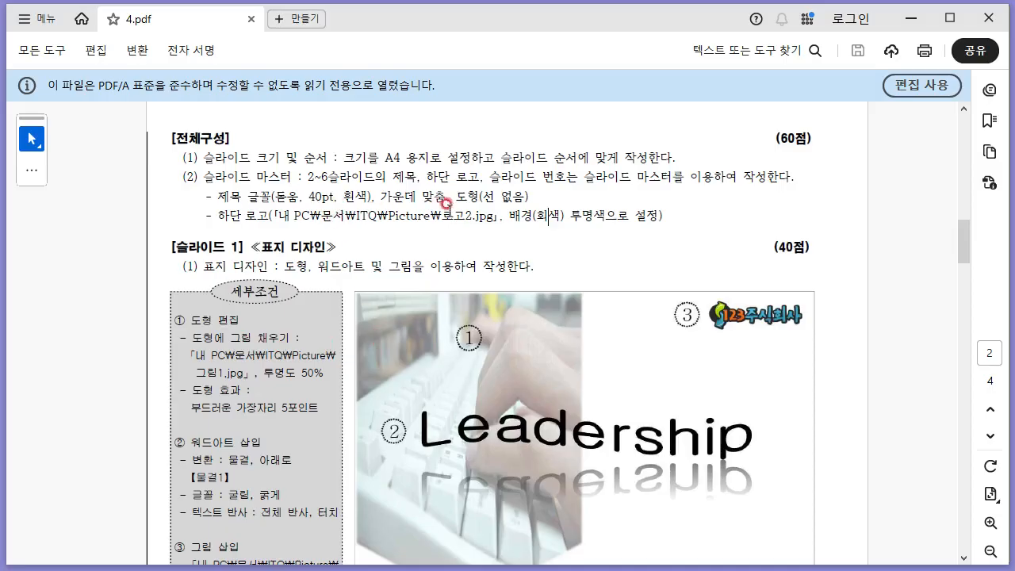
pyautogui.moveTo(447, 203); pyautogui.dragTo(478, 208)
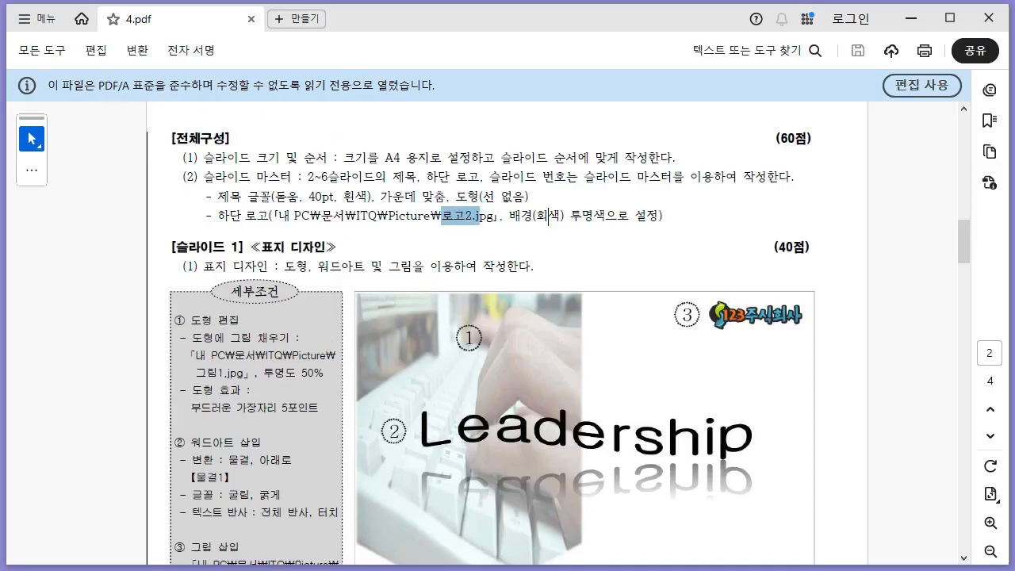
pyautogui.click(424, 366)
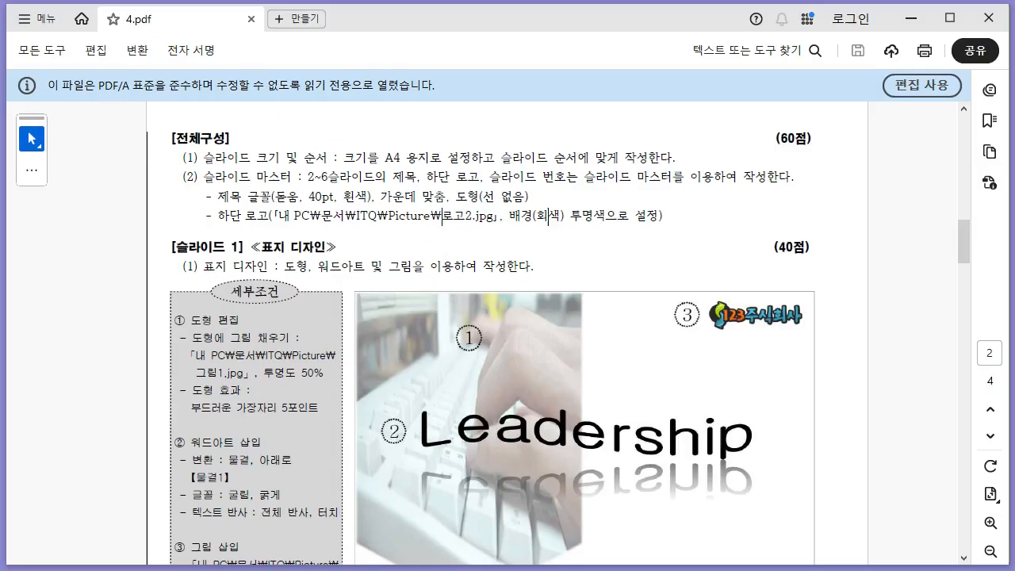
pyautogui.hotkey('alt', 'Tab')
pyautogui.click(153, 125)
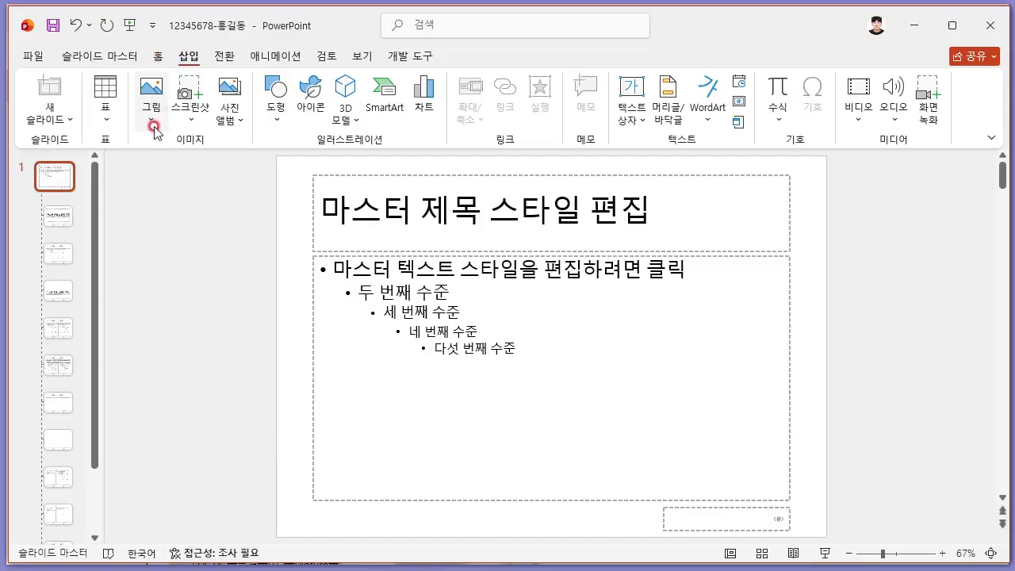
pyautogui.click(189, 165)
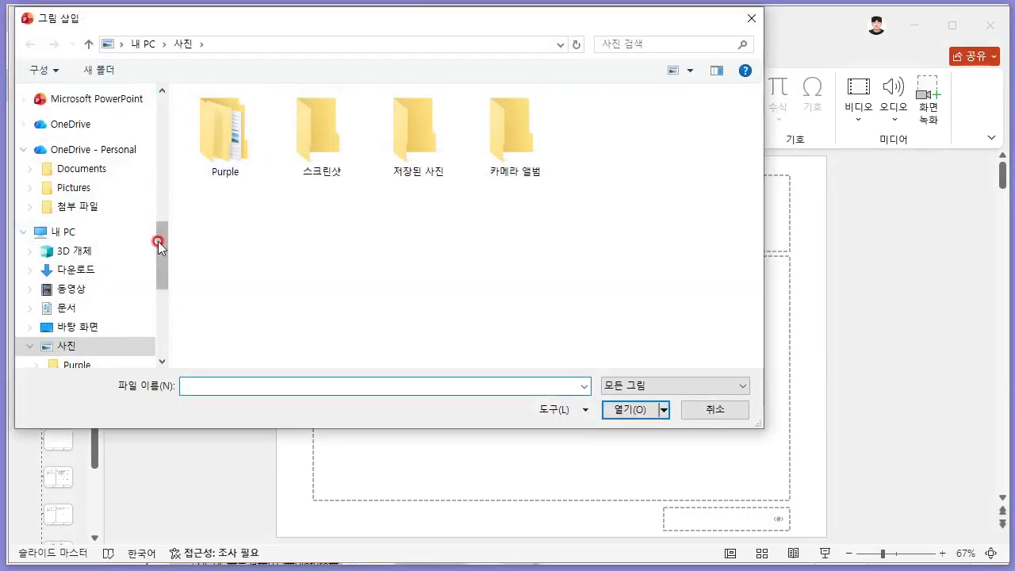
pyautogui.click(63, 307)
pyautogui.doubleClick(235, 129)
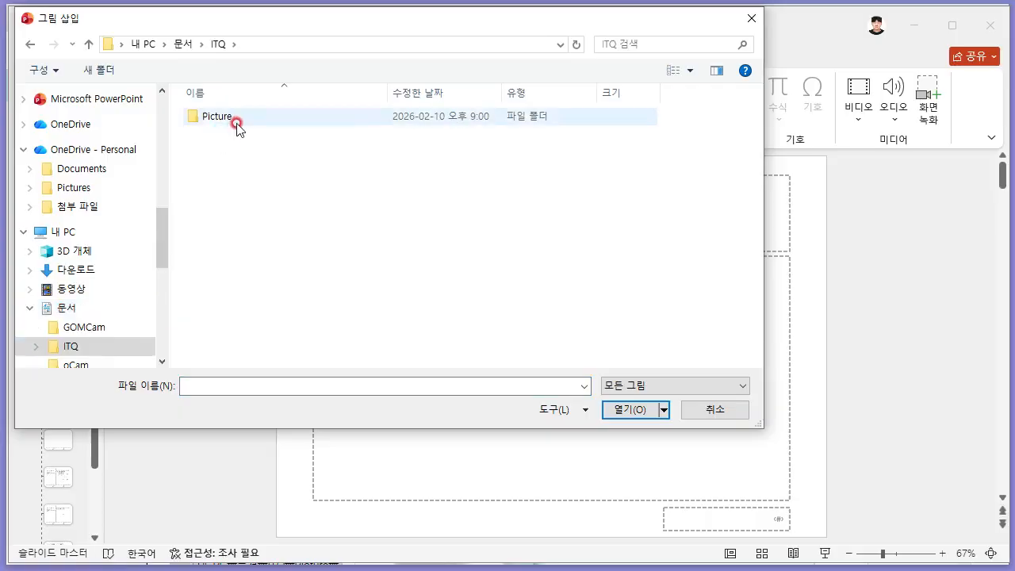
pyautogui.doubleClick(236, 125)
pyautogui.click(228, 245)
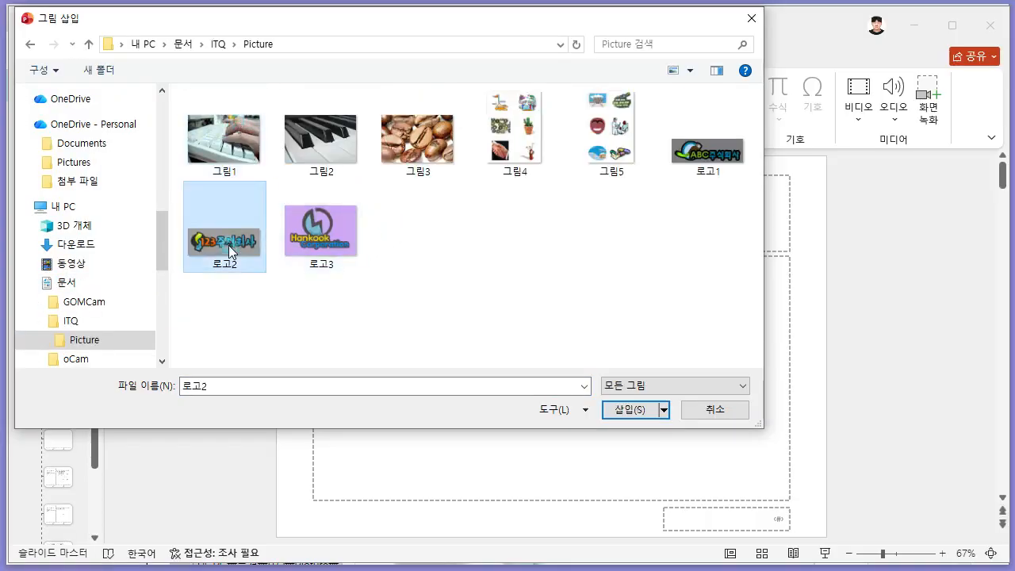
pyautogui.click(626, 411)
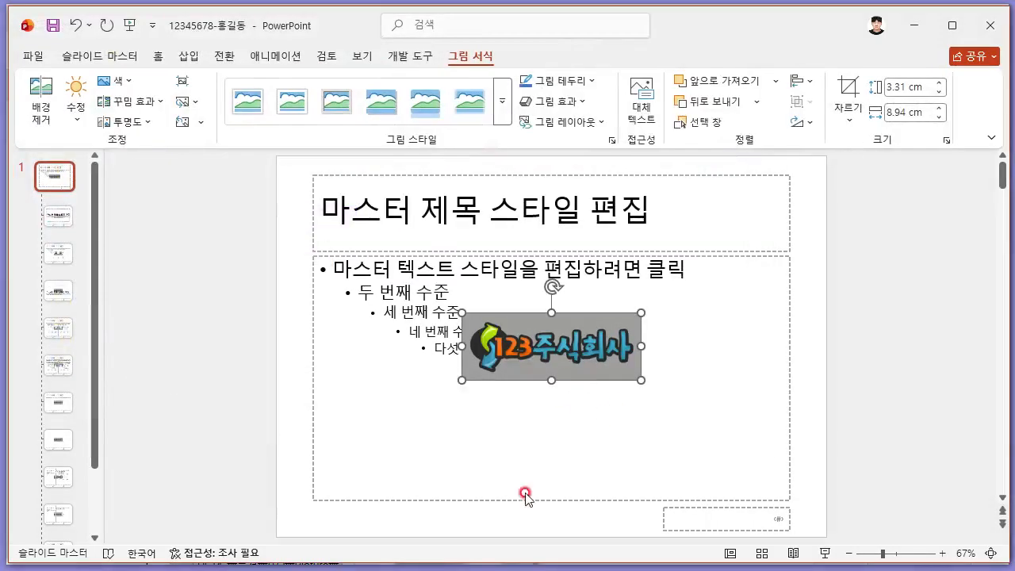
# Check the logo's placement in the slide 2 sample of 4.pdf and move the logo to the master slide's lower-left corner in PowerPoint
pyautogui.hotkey('alt', 'Tab')
pyautogui.scroll(-8, 558, 413)
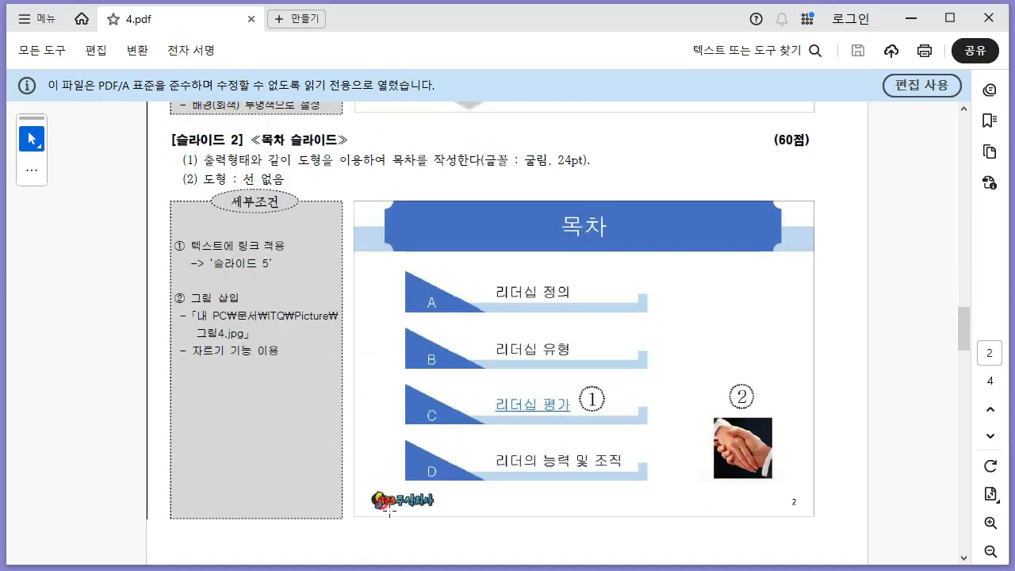
pyautogui.hotkey('alt', 'Tab')
pyautogui.moveTo(498, 368); pyautogui.dragTo(326, 486)
# Make the logo's gray background transparent and shrink the logo to about 1.23 cm high and 3.33 cm wide
pyautogui.click(119, 80)
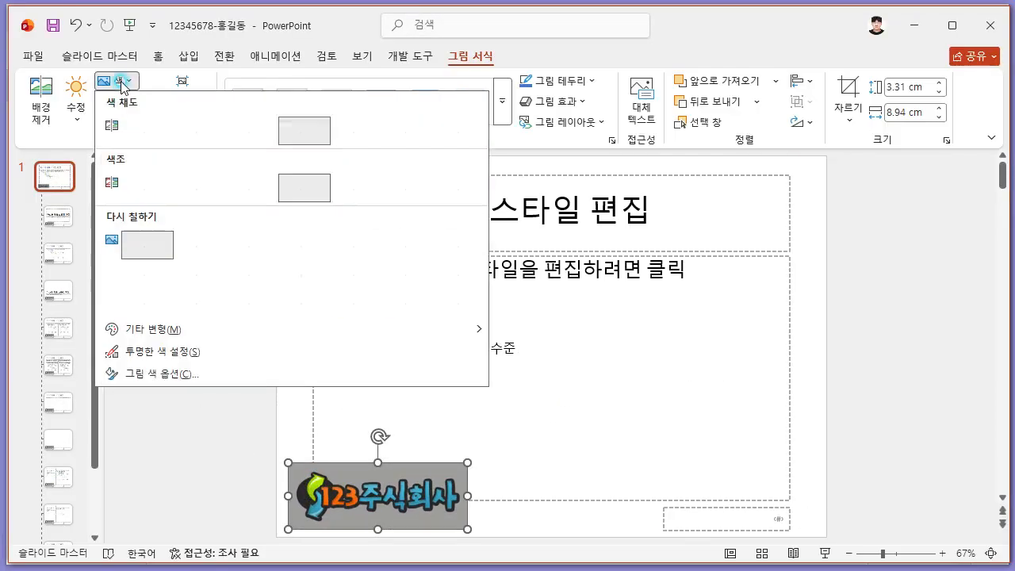
pyautogui.click(185, 351)
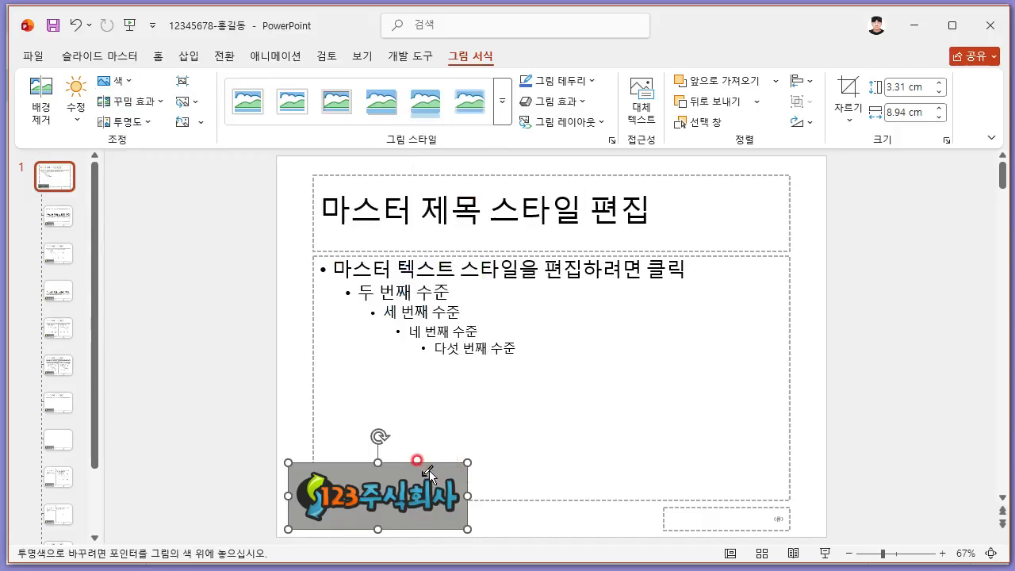
pyautogui.click(426, 471)
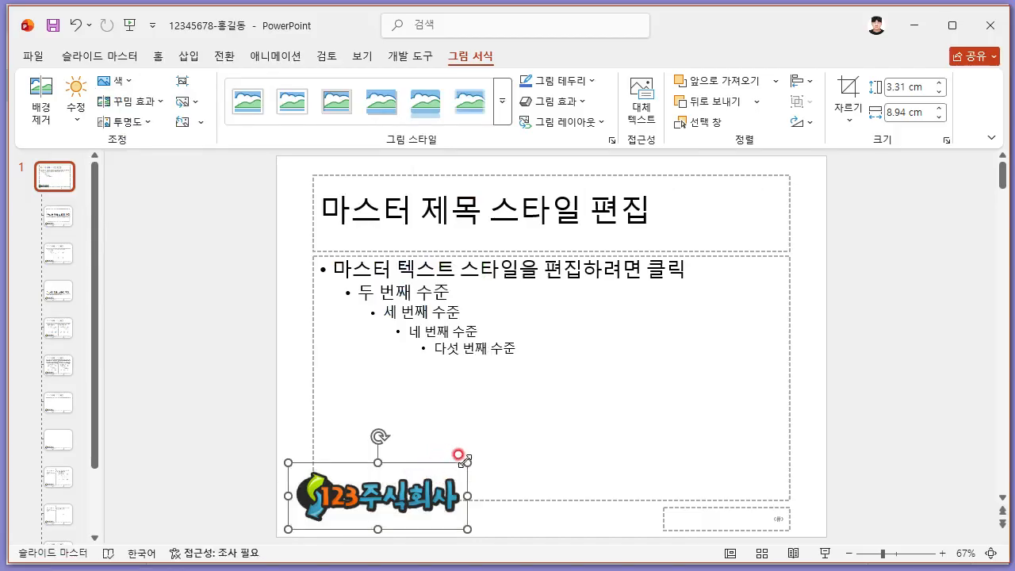
pyautogui.moveTo(464, 460); pyautogui.dragTo(356, 504)
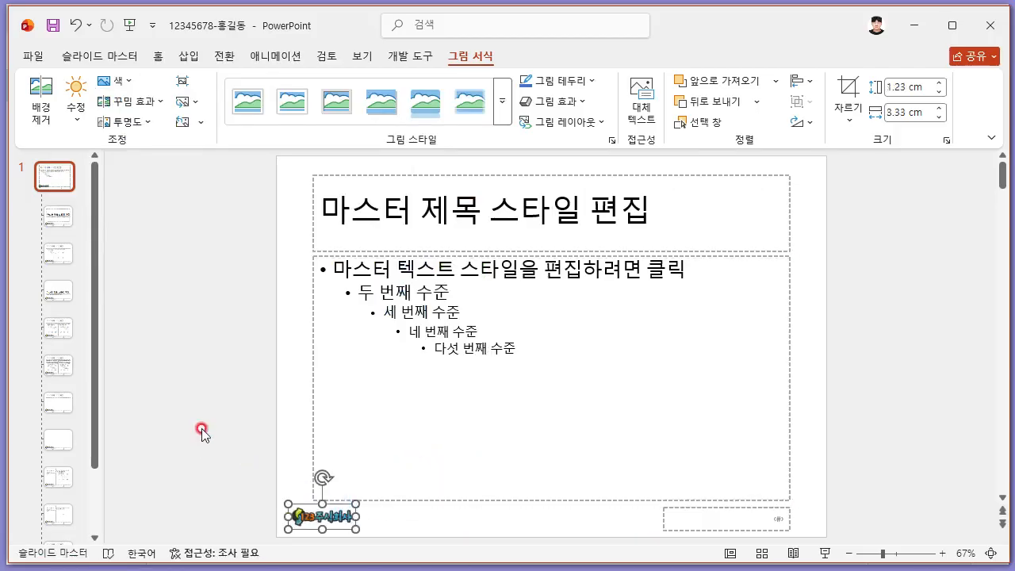
pyautogui.click(202, 430)
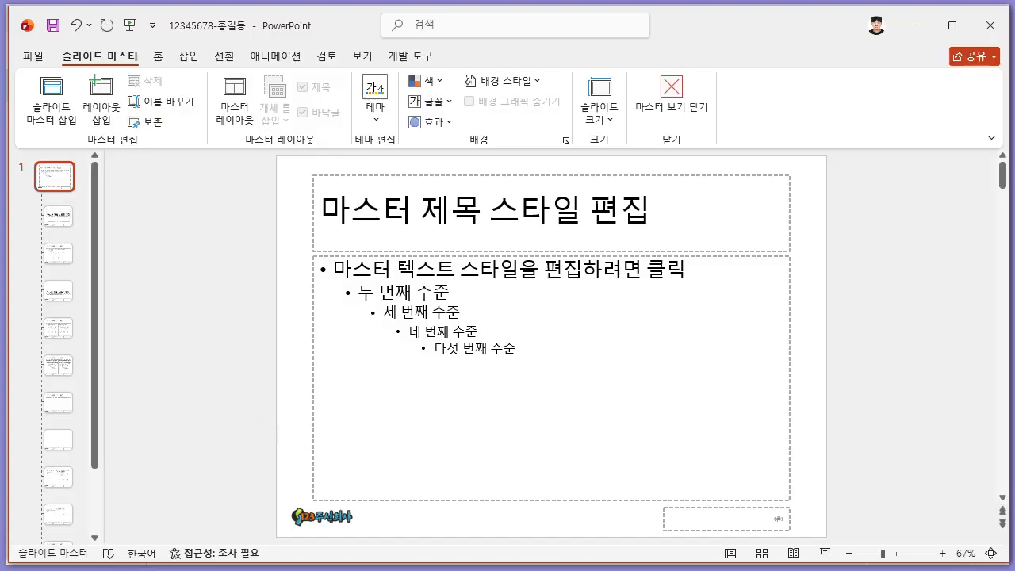
# Check the title design in 4.pdf and draw a full-width rectangle, about 1.23 by 27.52 cm, across the master's title area in PowerPoint
pyautogui.hotkey('alt', 'Tab')
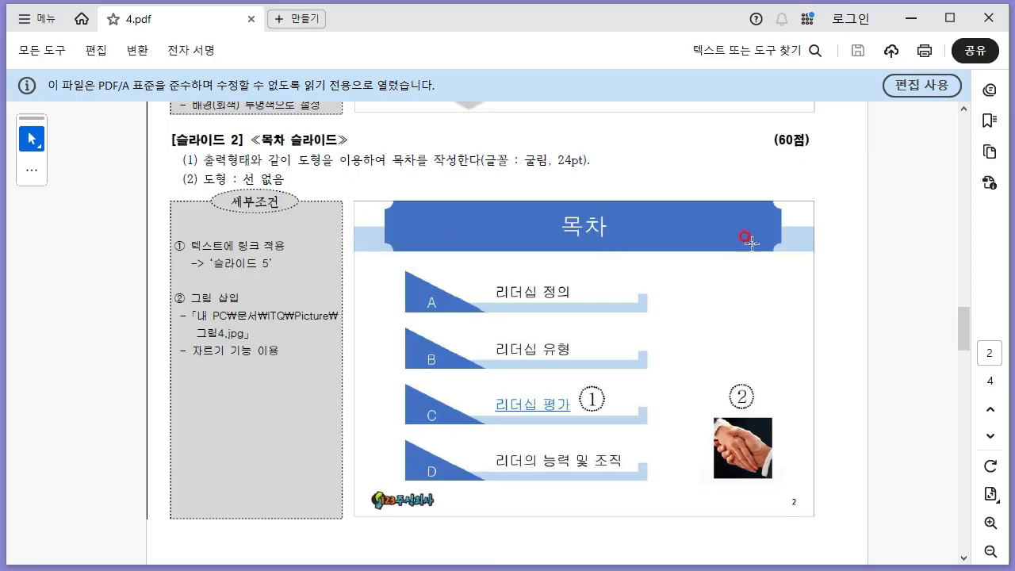
pyautogui.hotkey('alt', 'Tab')
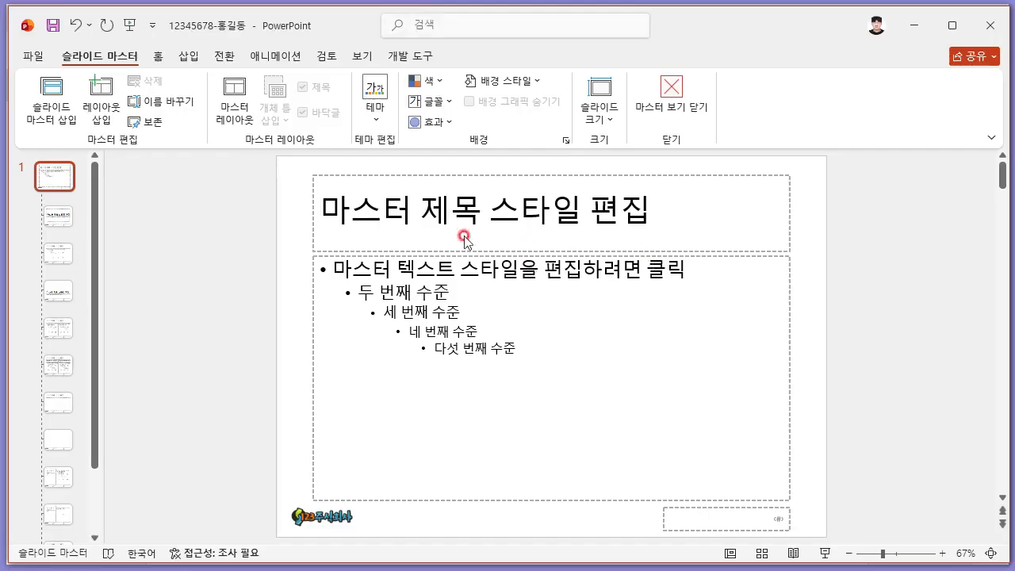
pyautogui.click(184, 56)
pyautogui.click(272, 124)
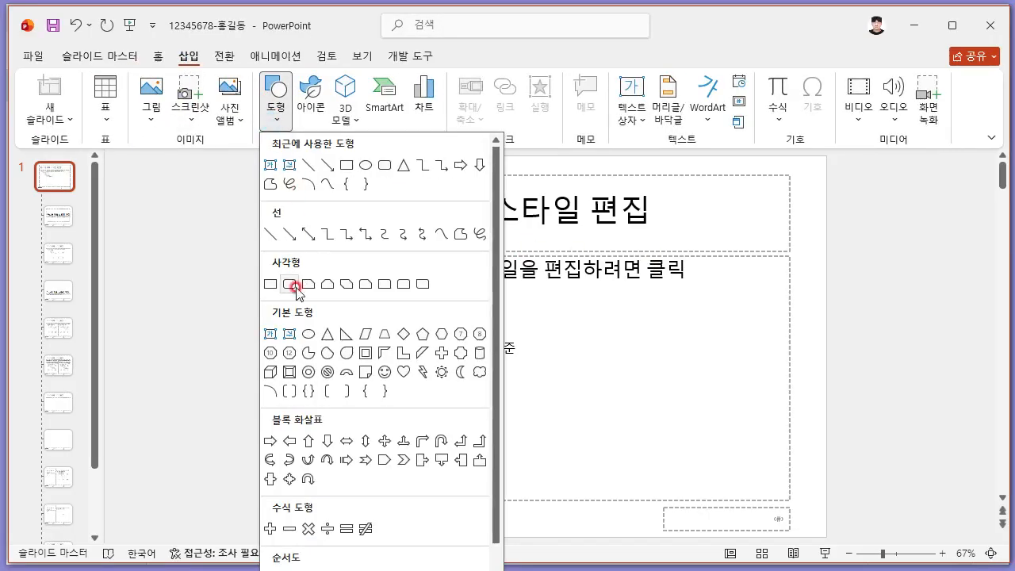
pyautogui.click(288, 287)
pyautogui.moveTo(237, 270); pyautogui.dragTo(303, 295)
pyautogui.moveTo(288, 284)
pyautogui.mouseDown()
pyautogui.moveTo(326, 243)
pyautogui.moveTo(329, 208)
pyautogui.moveTo(817, 218)
pyautogui.mouseUp()
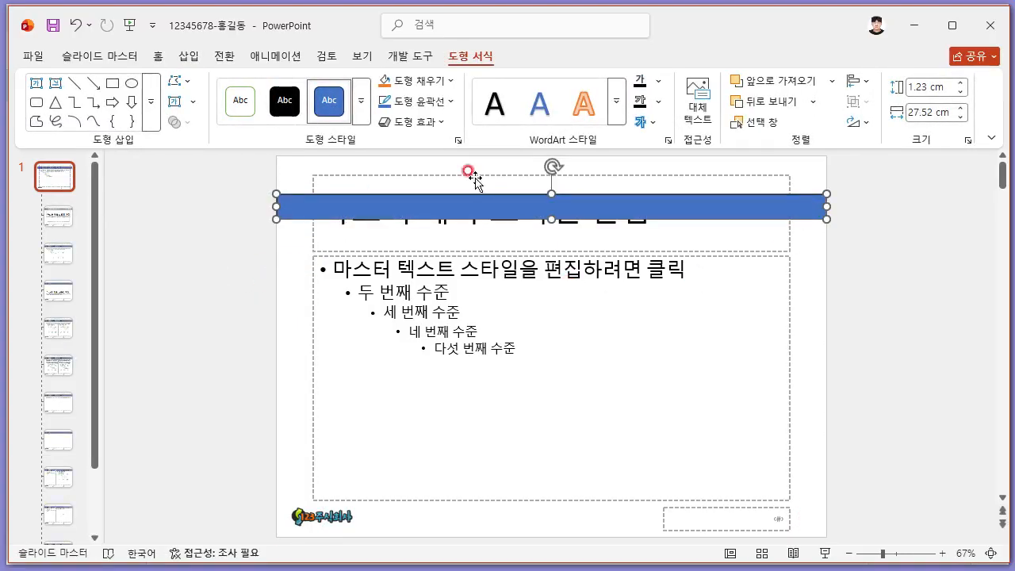
# Check the title shape requirement in 4.pdf, then remove the rectangle's outline and fill it with light blue in PowerPoint
pyautogui.hotkey('alt', 'Tab')
pyautogui.scroll(10, 437, 250)
pyautogui.scroll(2, 437, 250)
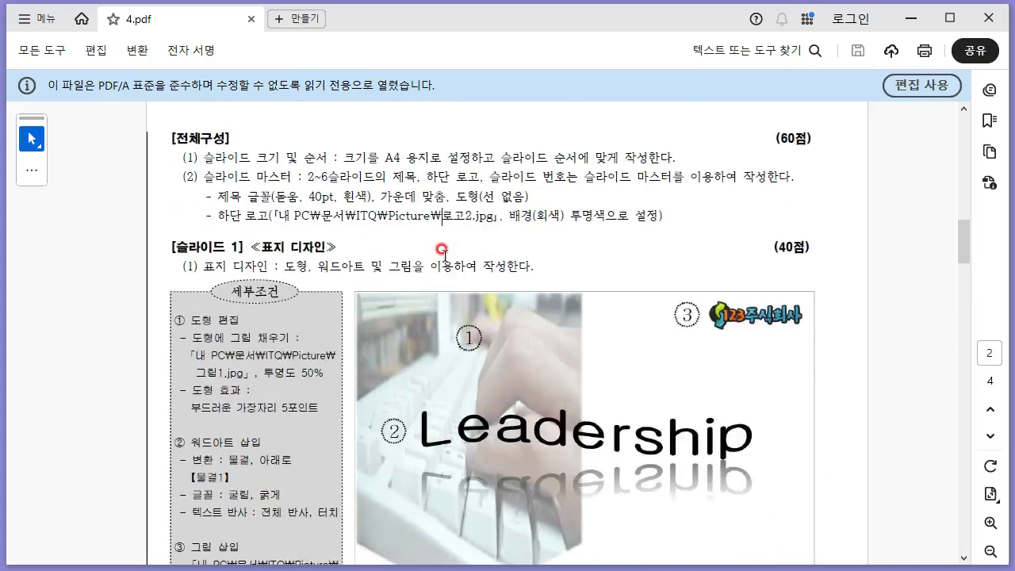
pyautogui.moveTo(457, 195); pyautogui.dragTo(527, 196)
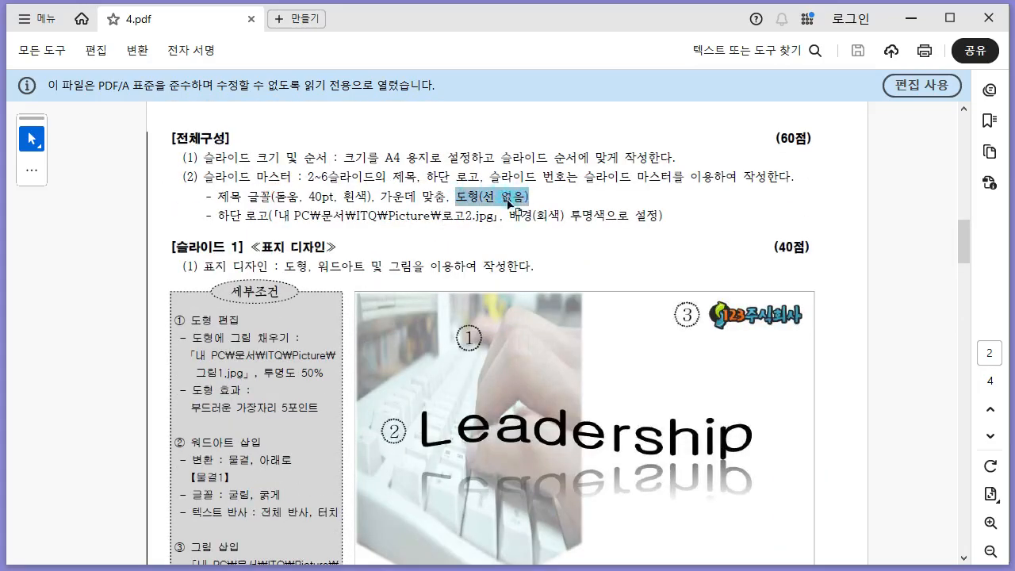
pyautogui.hotkey('alt', 'Tab')
pyautogui.click(422, 103)
pyautogui.click(442, 384)
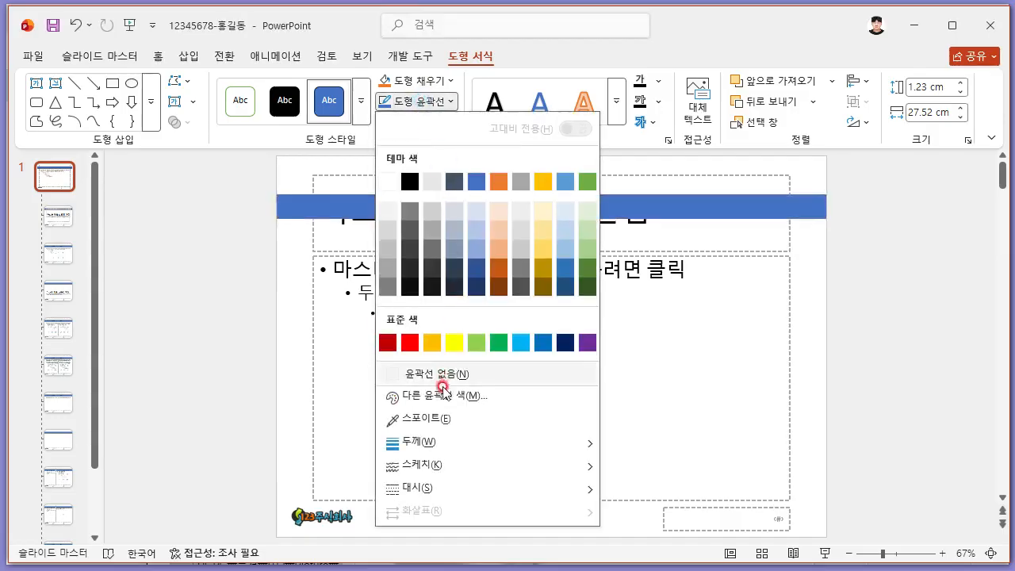
pyautogui.click(434, 81)
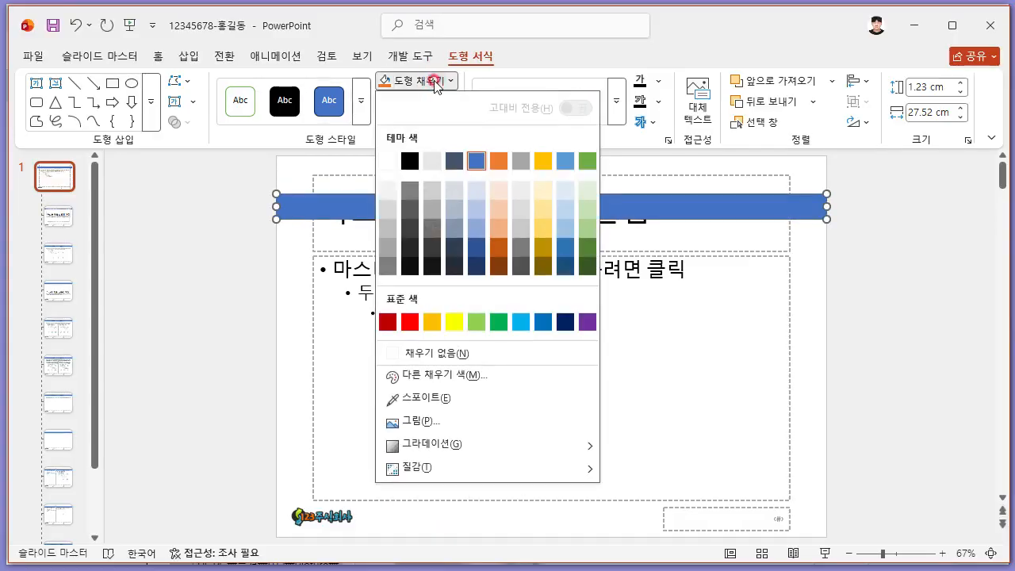
pyautogui.click(571, 197)
# Check the title shape in 4.pdf and draw a plaque about 26 cm wide and 3.13 cm high at the master slide's upper edge in PowerPoint
pyautogui.hotkey('alt', 'Tab')
pyautogui.scroll(-5, 428, 329)
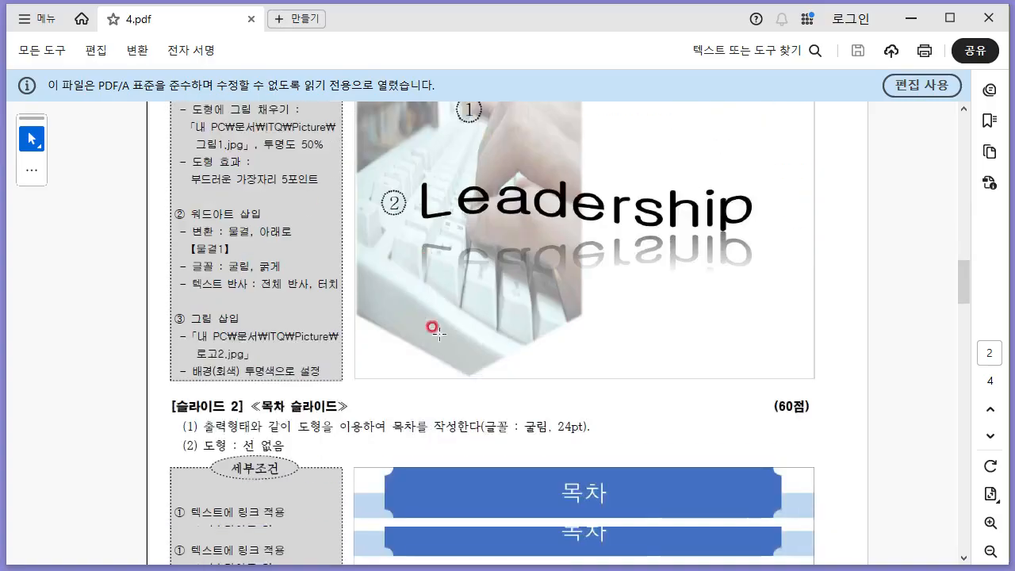
pyautogui.hotkey('alt', 'Tab')
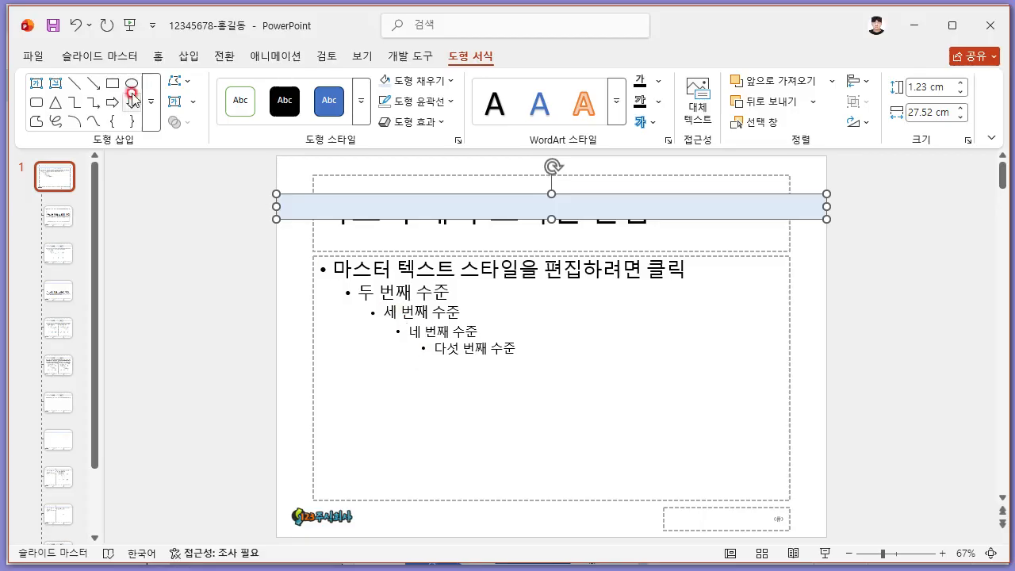
pyautogui.click(188, 56)
pyautogui.click(275, 97)
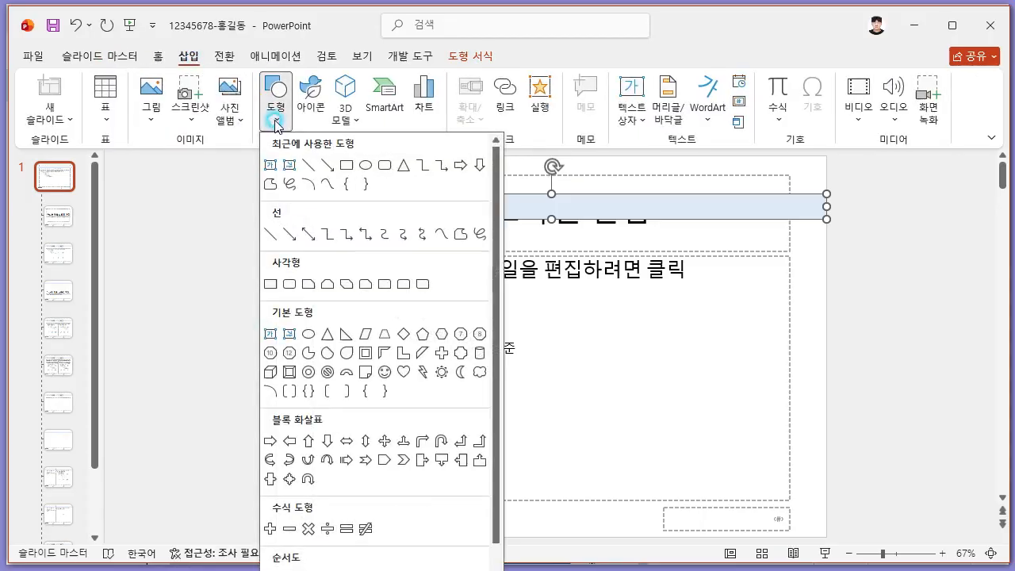
pyautogui.click(463, 358)
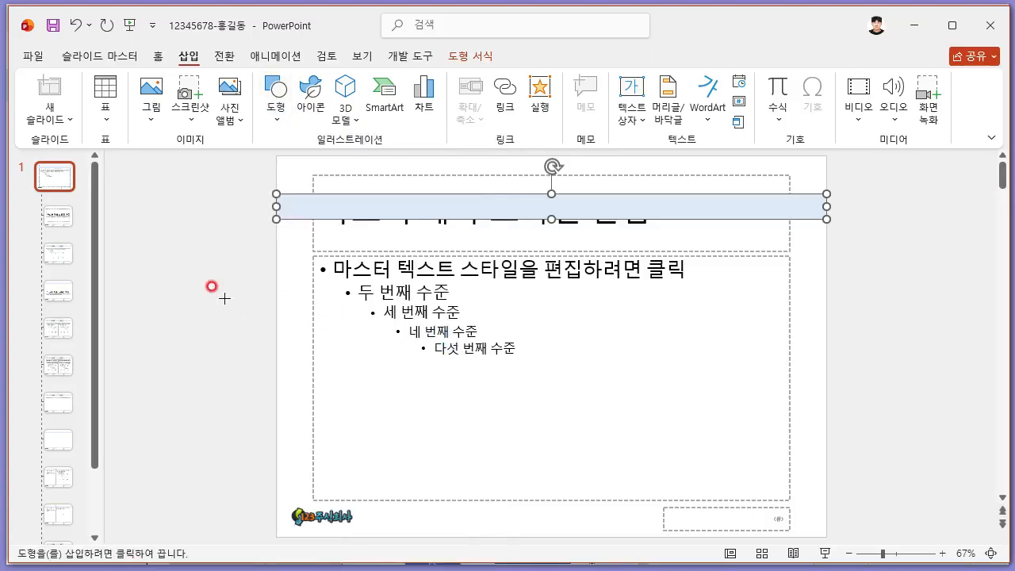
pyautogui.moveTo(225, 295)
pyautogui.mouseDown()
pyautogui.moveTo(288, 333)
pyautogui.moveTo(311, 275)
pyautogui.moveTo(323, 158)
pyautogui.mouseUp()
pyautogui.moveTo(355, 190); pyautogui.dragTo(810, 200)
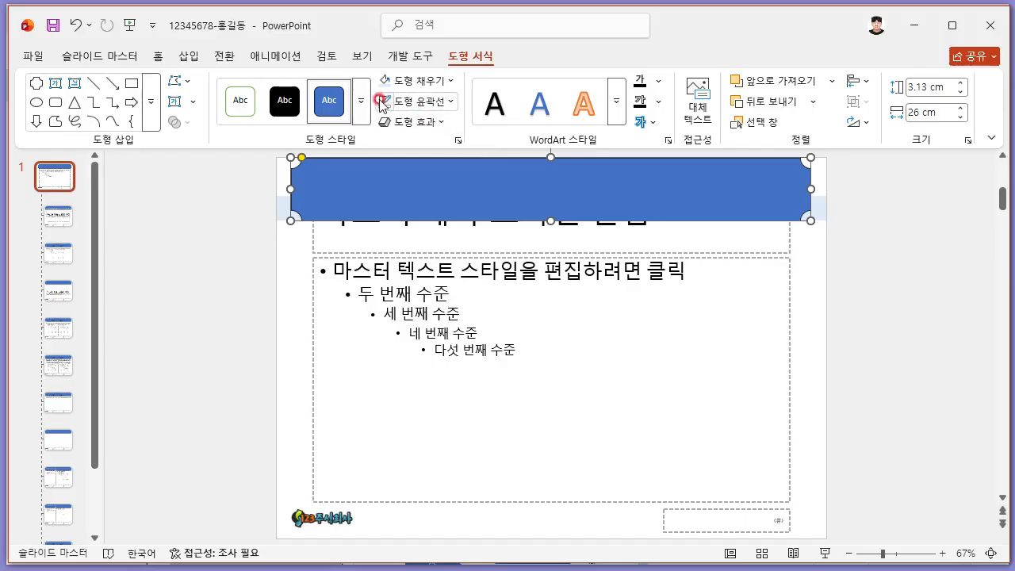
# Compare the plaque with the sample in 4.pdf and narrow it from both sides to about 25.16 cm in PowerPoint
pyautogui.hotkey('alt', 'Tab')
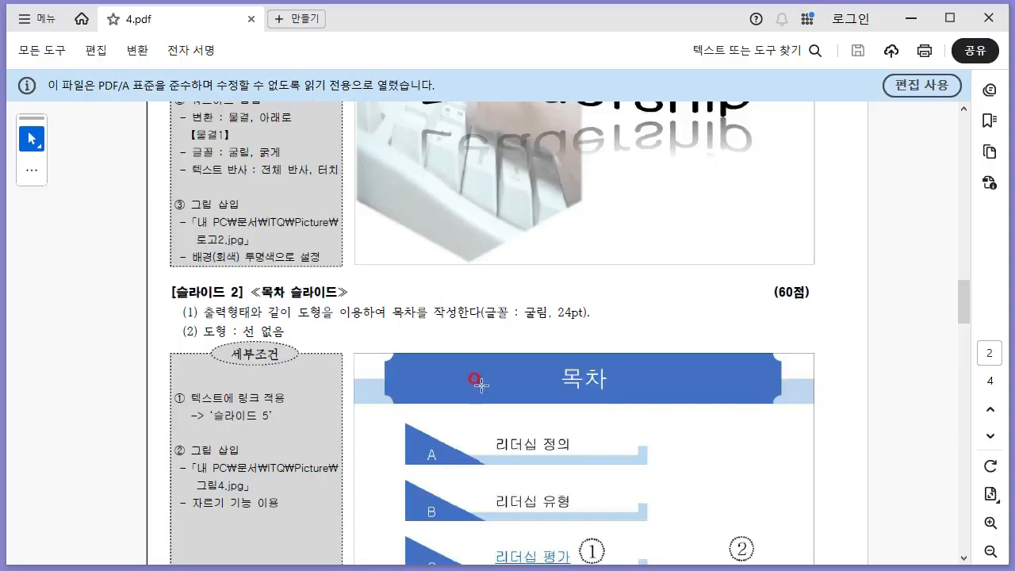
pyautogui.hotkey('alt', 'Tab')
pyautogui.moveTo(286, 183); pyautogui.dragTo(288, 167)
pyautogui.moveTo(811, 189); pyautogui.dragTo(803, 189)
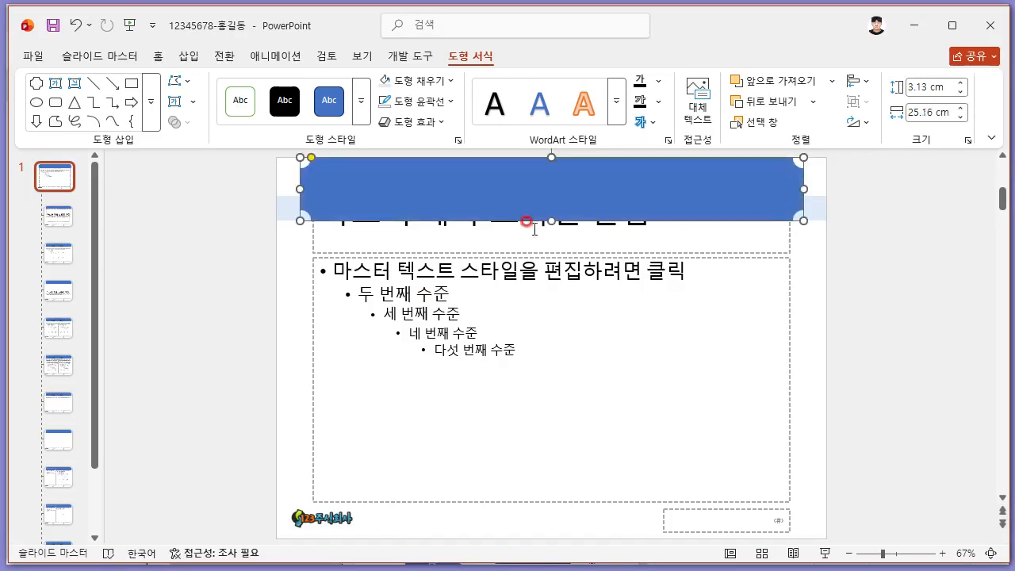
# Bring the master title placeholder to the front and fit it over the plaque with a height of about 3.07 cm
pyautogui.click(313, 236)
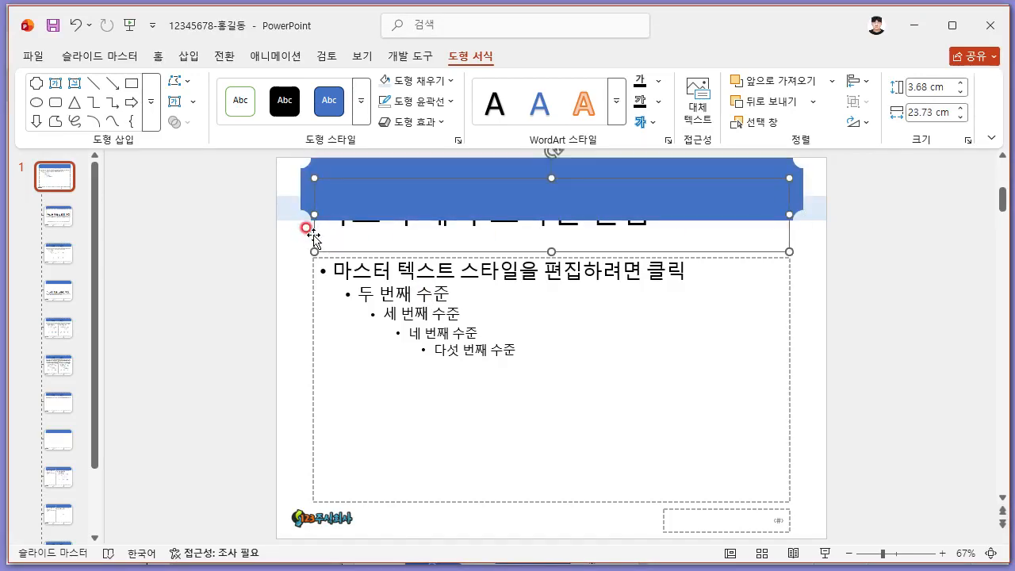
pyautogui.rightClick(313, 236)
pyautogui.click(402, 439)
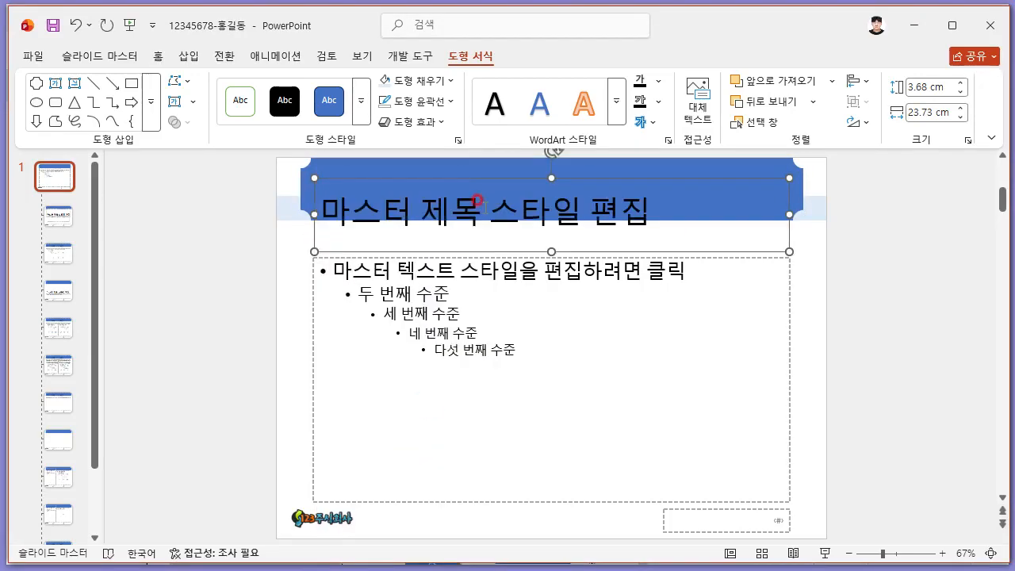
pyautogui.moveTo(489, 246); pyautogui.dragTo(548, 221)
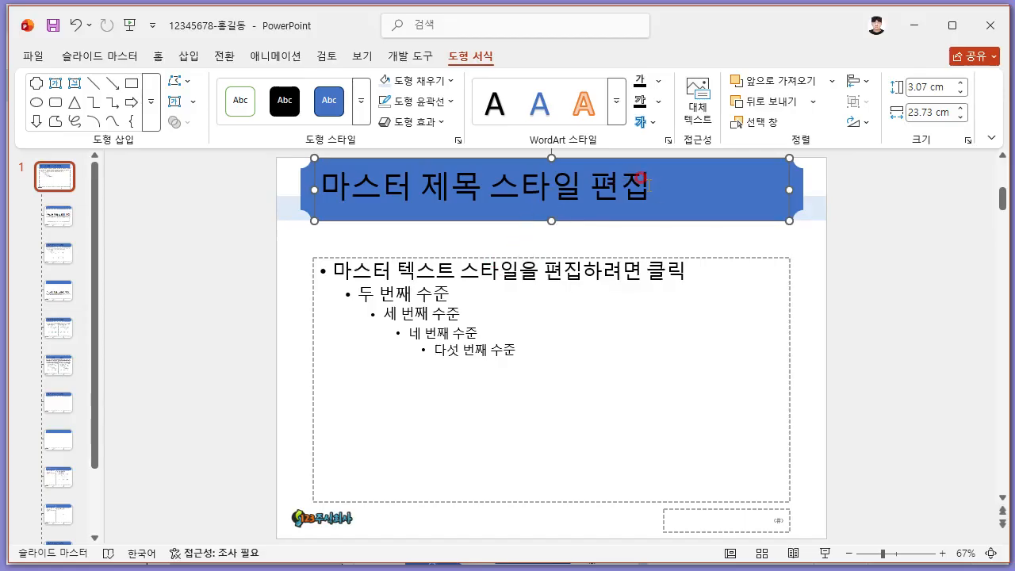
# Center the master title text and check the title font requirements in 4.pdf
pyautogui.moveTo(648, 184); pyautogui.dragTo(320, 187)
pyautogui.click(158, 57)
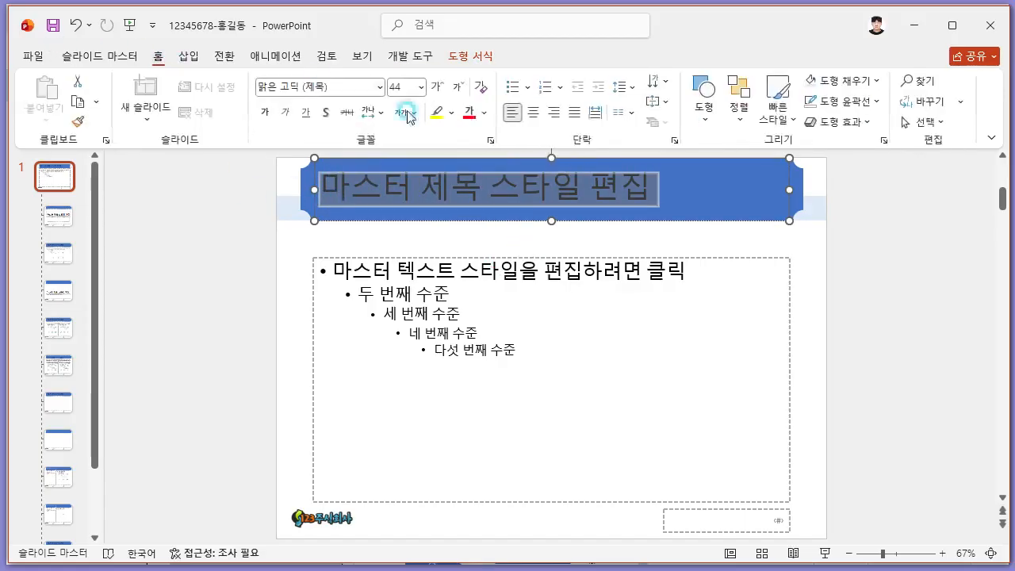
pyautogui.click(533, 112)
pyautogui.hotkey('alt', 'Tab')
pyautogui.scroll(5, 510, 274)
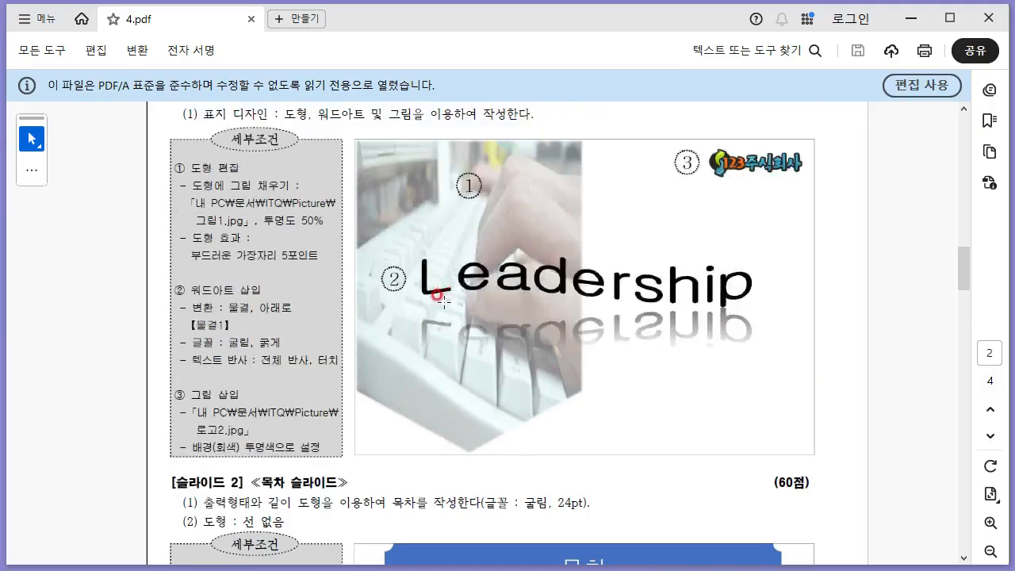
pyautogui.scroll(4, 437, 294)
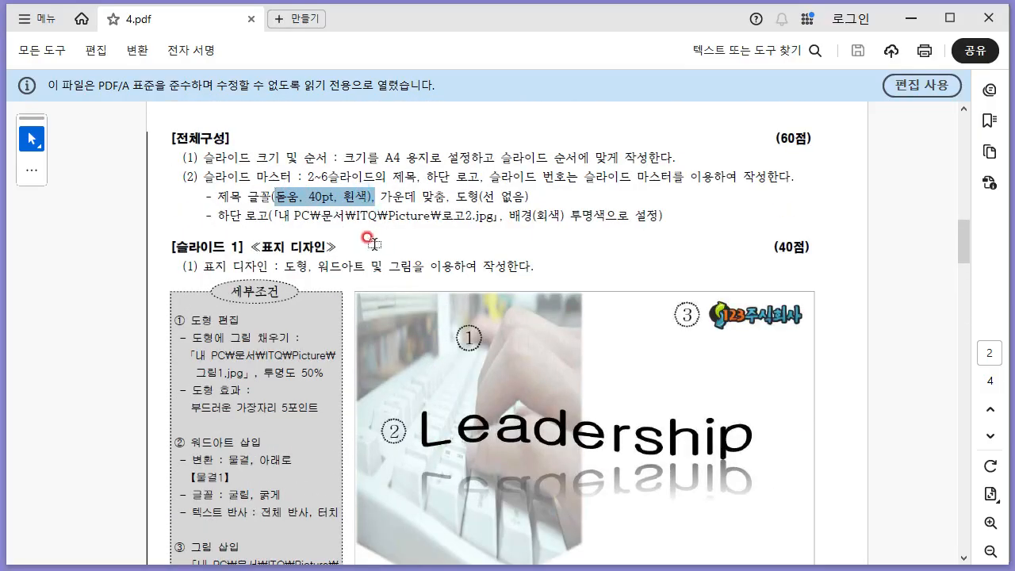
# In PowerPoint, format the master title text with the 돋움 font, size 40 pt and white color
pyautogui.hotkey('alt', 'Tab')
pyautogui.click(317, 87)
pyautogui.write('ㄷ')
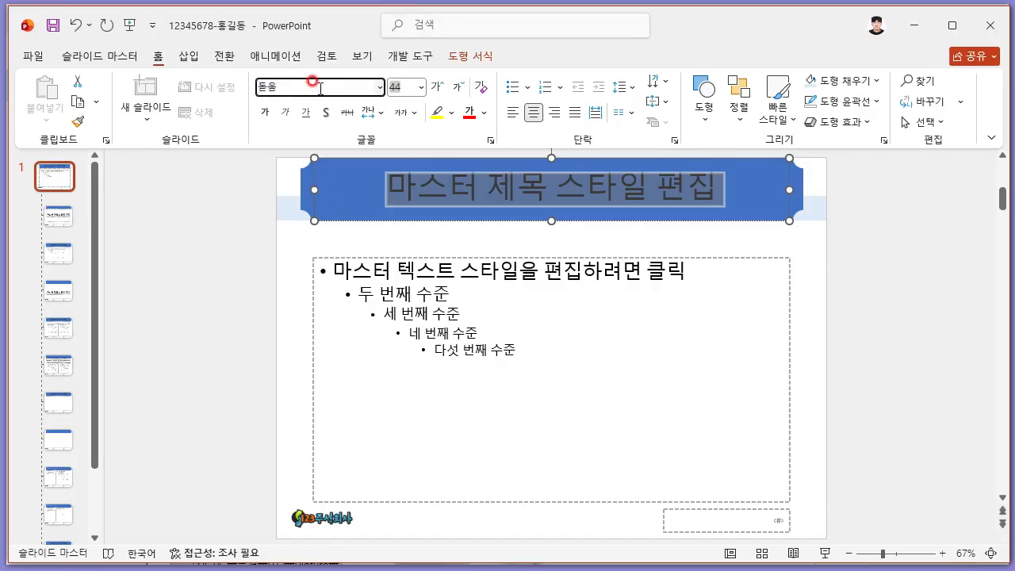
pyautogui.press('Tab')
pyautogui.write('40')
pyautogui.press('Return')
pyautogui.click(483, 114)
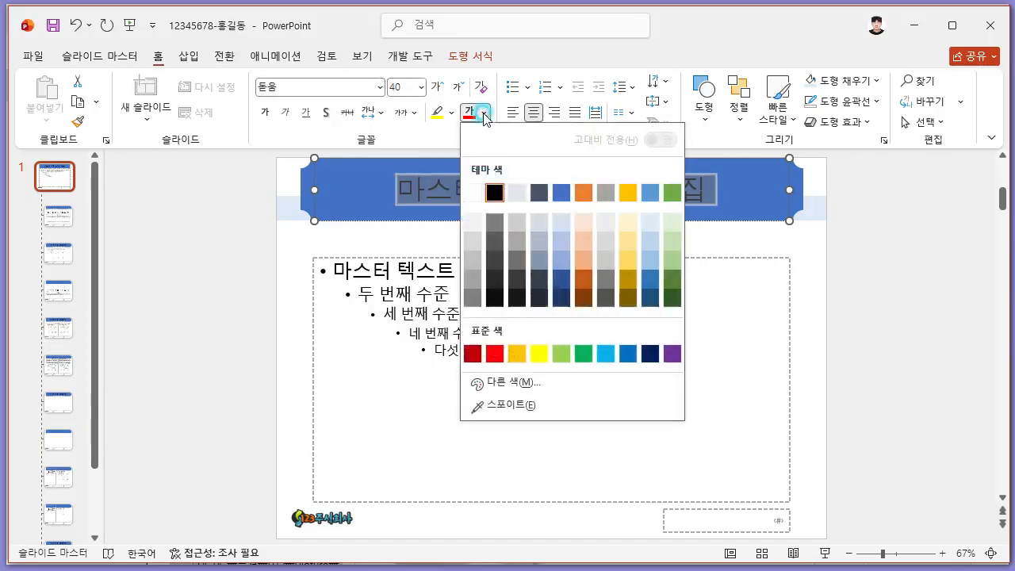
pyautogui.click(473, 192)
pyautogui.click(827, 272)
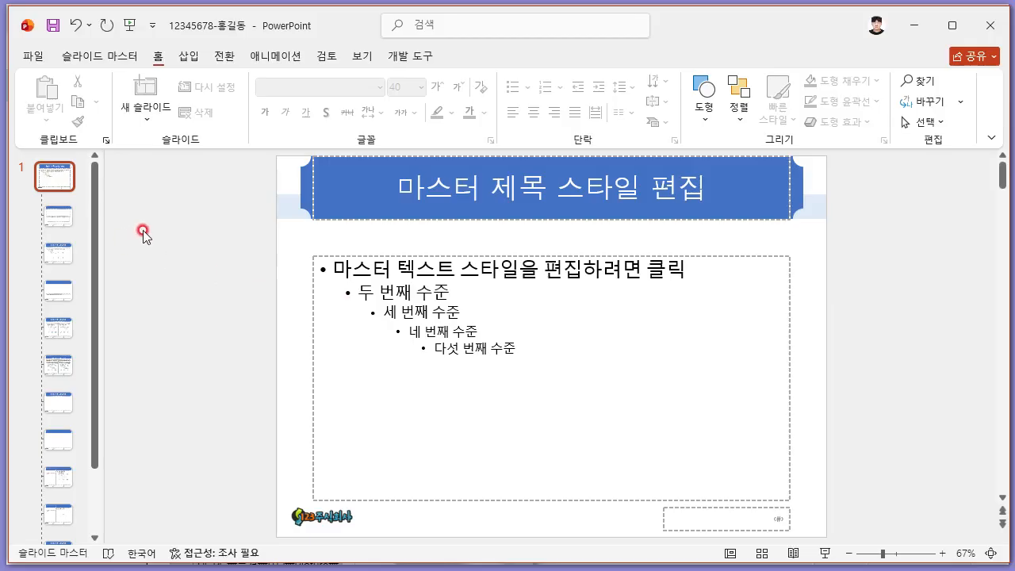
# Hide the background graphics on the title slide layout and close the slide master view
pyautogui.click(58, 214)
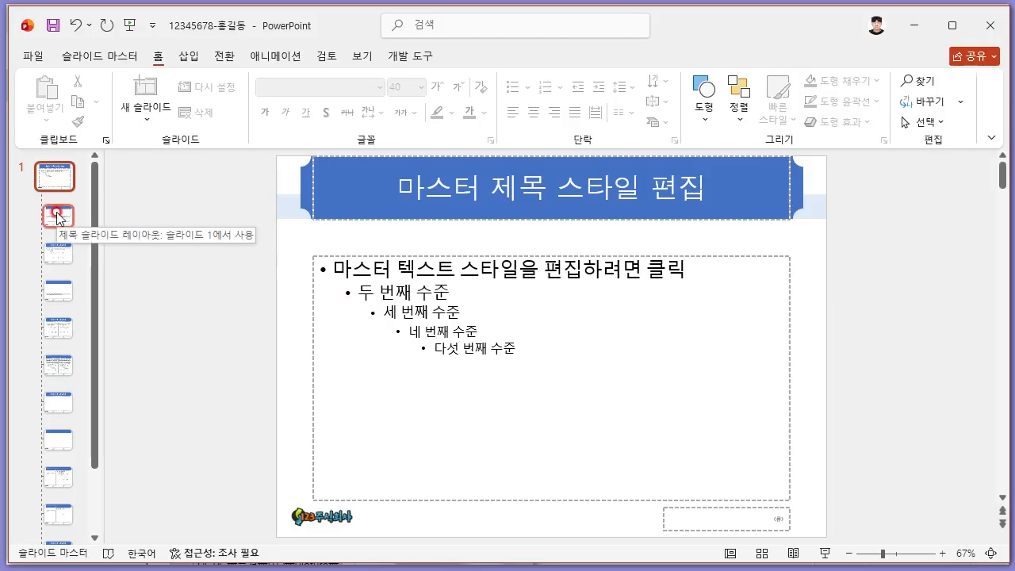
pyautogui.click(58, 214)
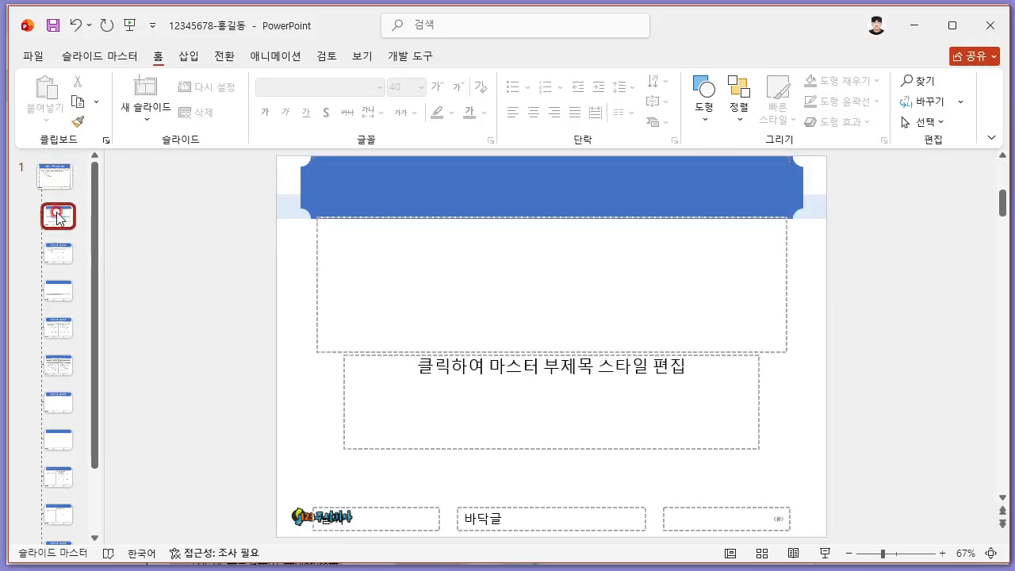
pyautogui.click(83, 57)
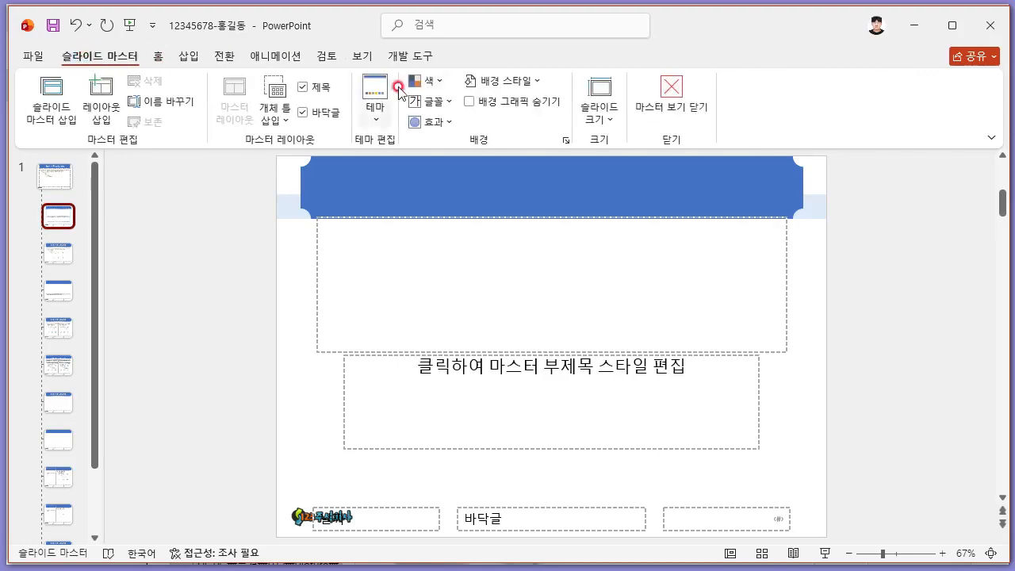
pyautogui.click(505, 101)
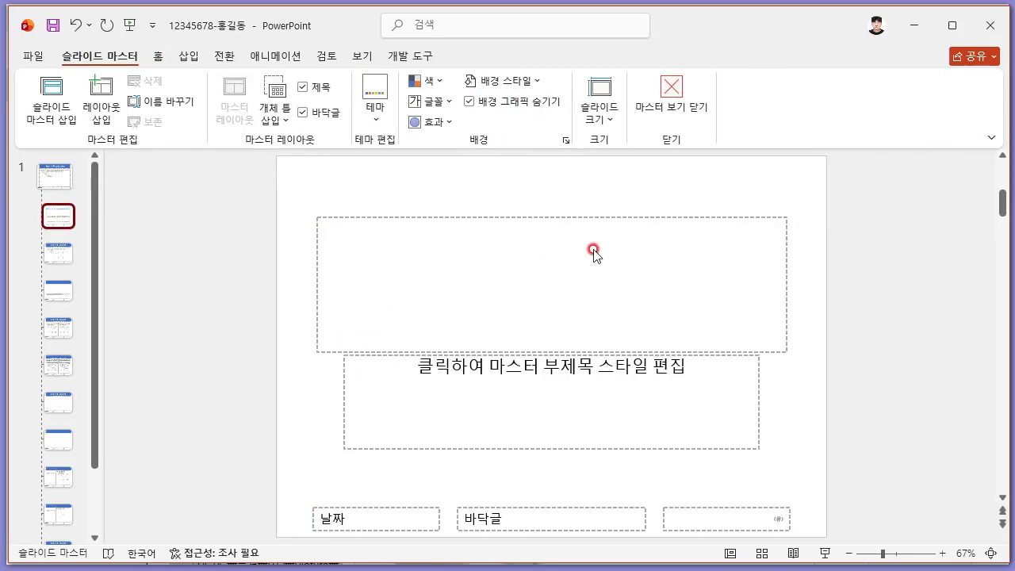
pyautogui.click(678, 105)
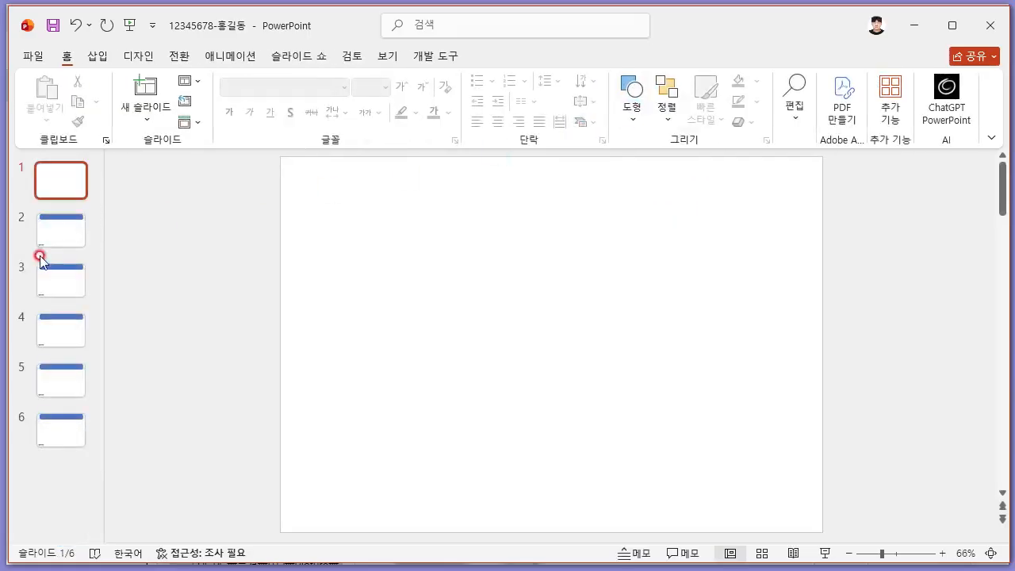
# Review slides 2 to 6, return to slide 1, and check the cover design requirements in 4.pdf
pyautogui.click(45, 230)
pyautogui.click(74, 277)
pyautogui.click(63, 329)
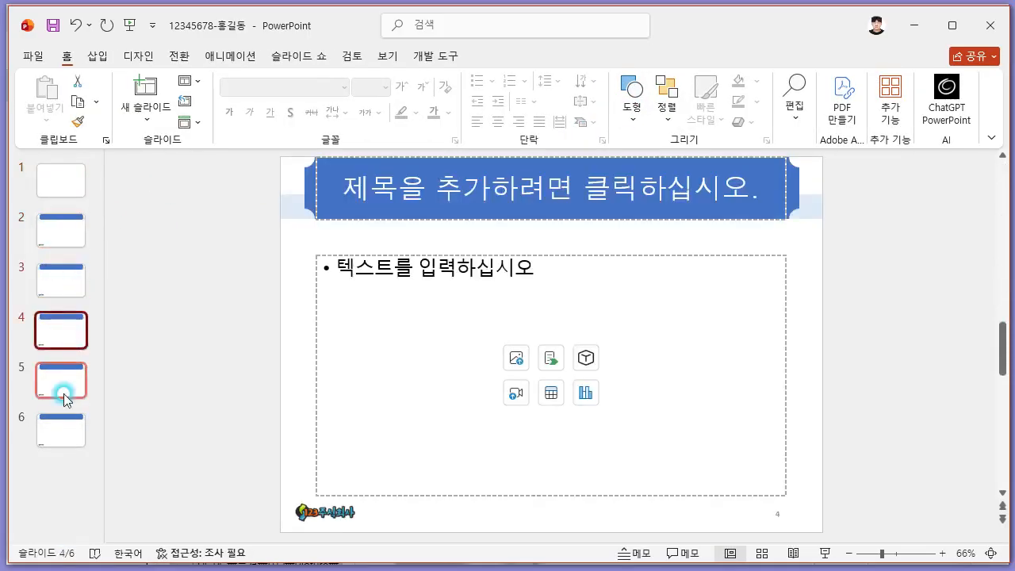
pyautogui.click(63, 391)
pyautogui.click(62, 429)
pyautogui.click(71, 193)
pyautogui.rightClick(95, 202)
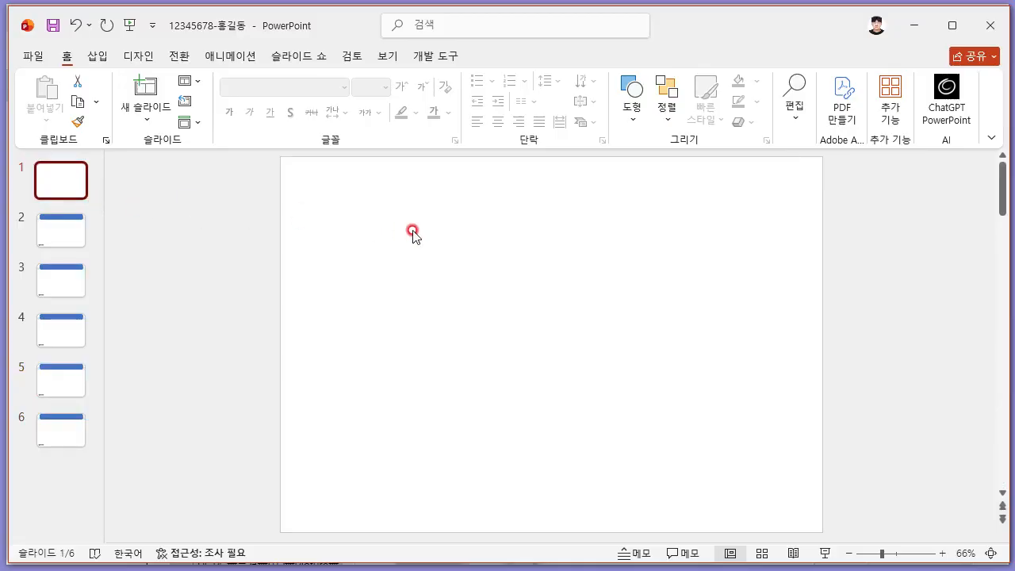
pyautogui.hotkey('alt', 'Tab')
pyautogui.scroll(-3, 418, 222)
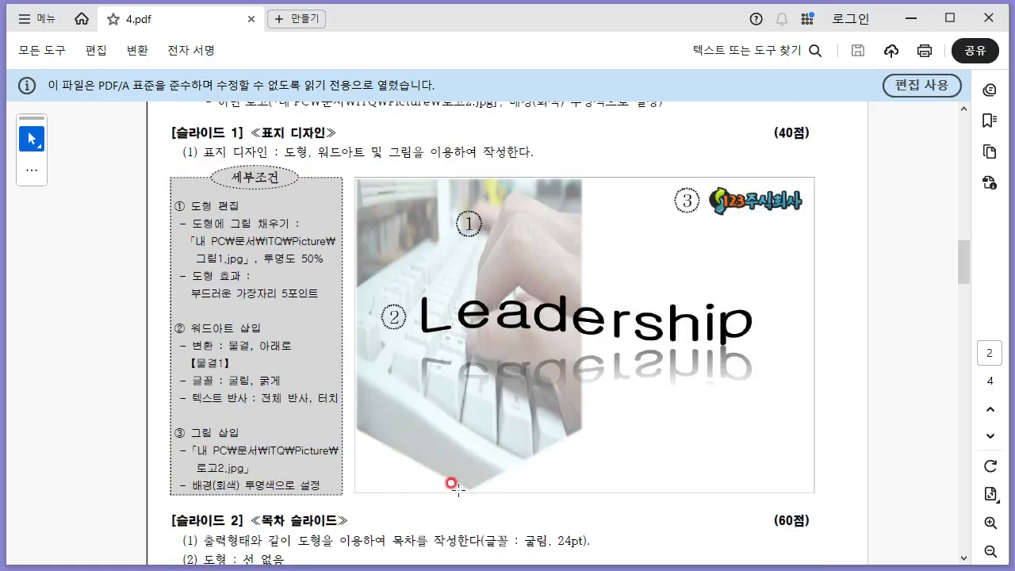
# In PowerPoint, draw a flowchart off-page connector from slide 1's upper-left corner and stretch it to about 13.76 cm wide and 19.05 cm high
pyautogui.hotkey('alt', 'Tab')
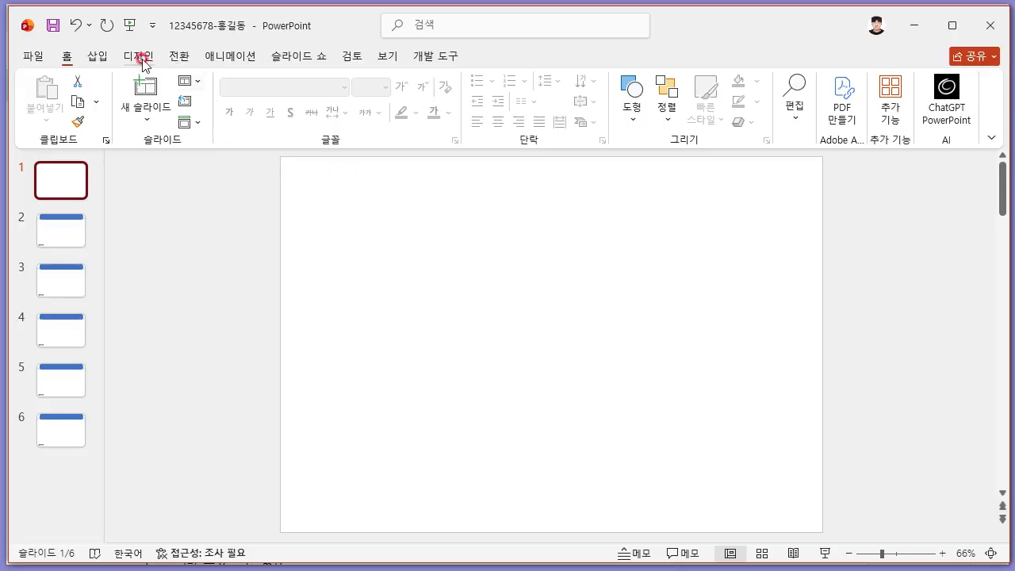
pyautogui.click(98, 56)
pyautogui.click(274, 104)
pyautogui.scroll(-3, 436, 328)
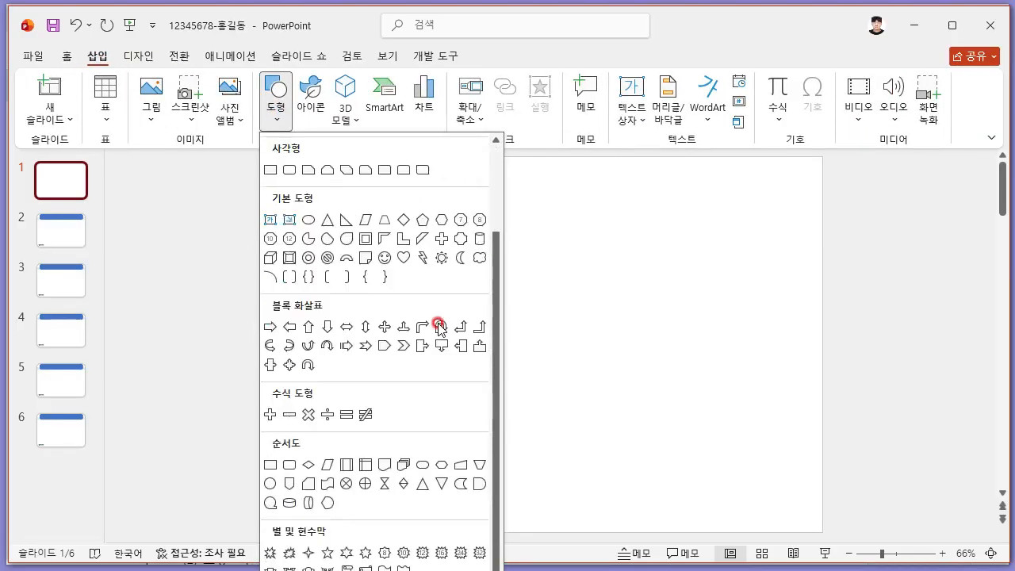
pyautogui.scroll(-1, 404, 369)
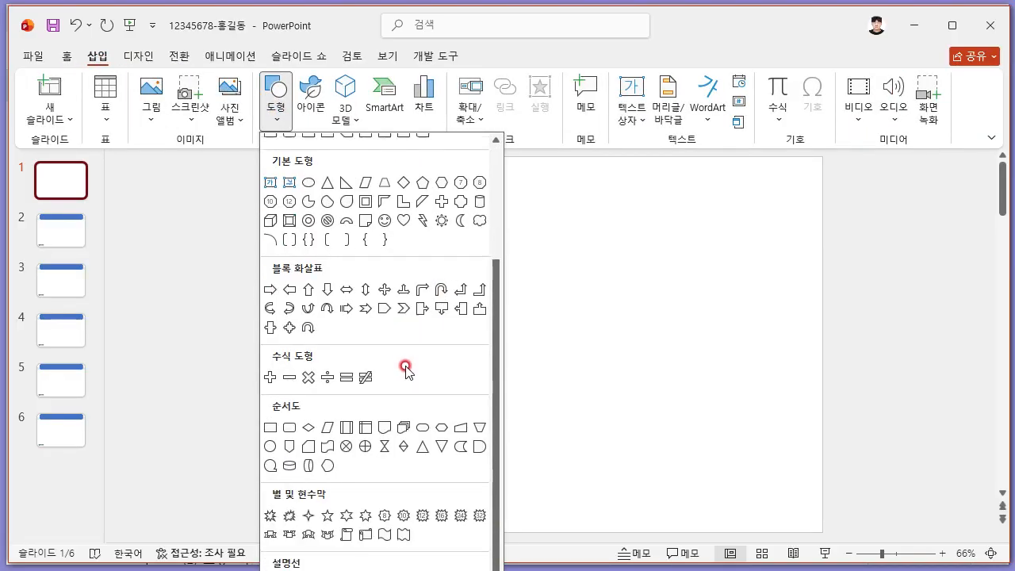
pyautogui.click(292, 451)
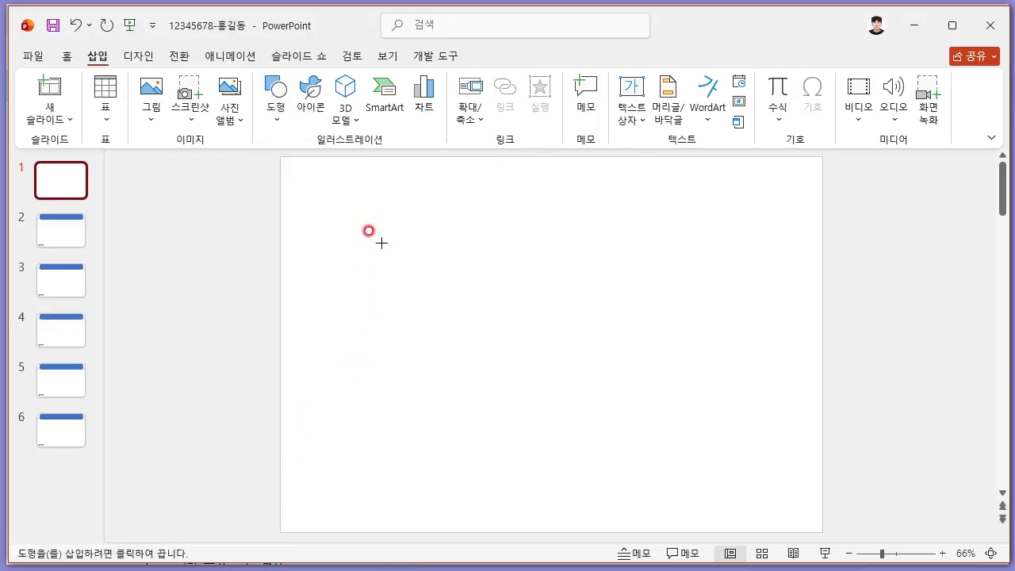
pyautogui.moveTo(371, 229); pyautogui.dragTo(484, 328)
pyautogui.moveTo(411, 264)
pyautogui.mouseDown()
pyautogui.moveTo(359, 248)
pyautogui.moveTo(328, 204)
pyautogui.mouseUp()
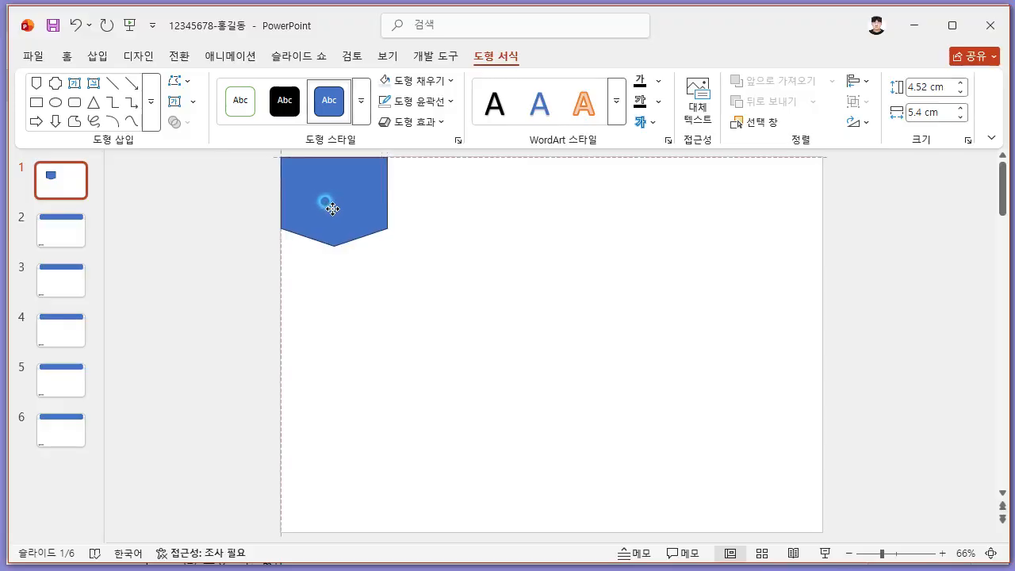
pyautogui.moveTo(390, 204); pyautogui.dragTo(544, 206)
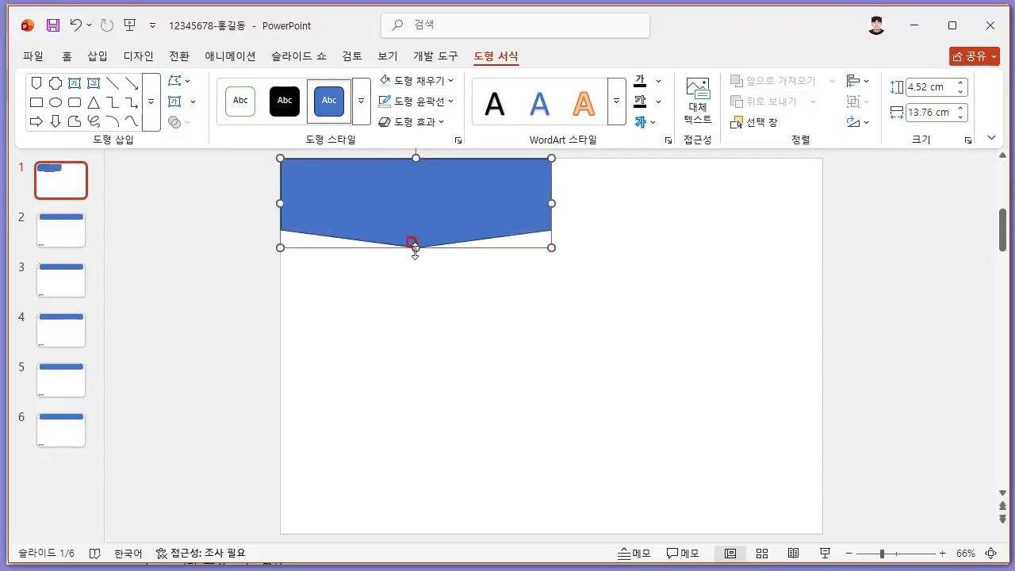
pyautogui.moveTo(411, 246); pyautogui.dragTo(397, 532)
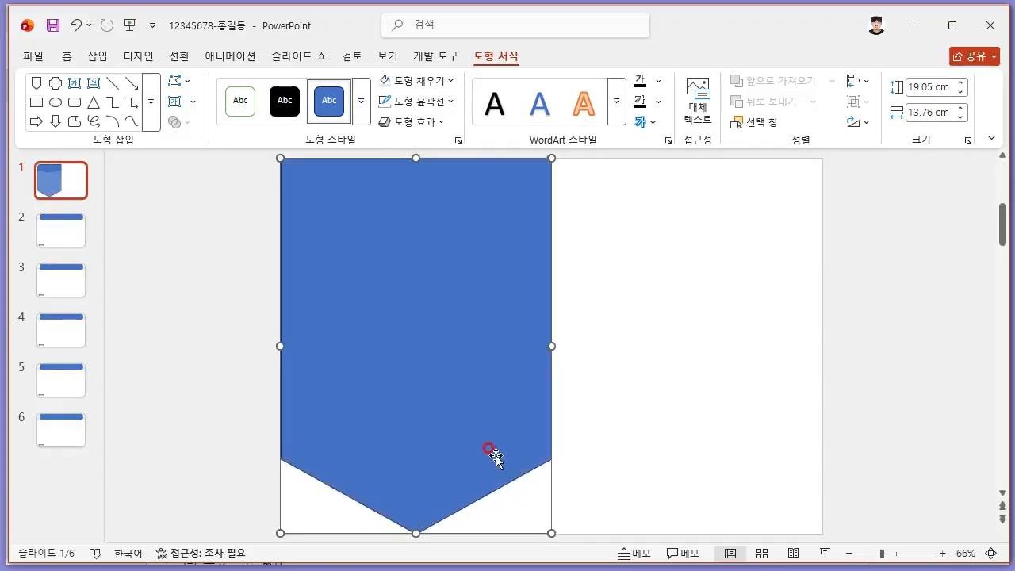
# Fill the off-page connector shape with the picture 그림1 from the ITQ Picture folder, checking the file name in 4.pdf
pyautogui.click(441, 81)
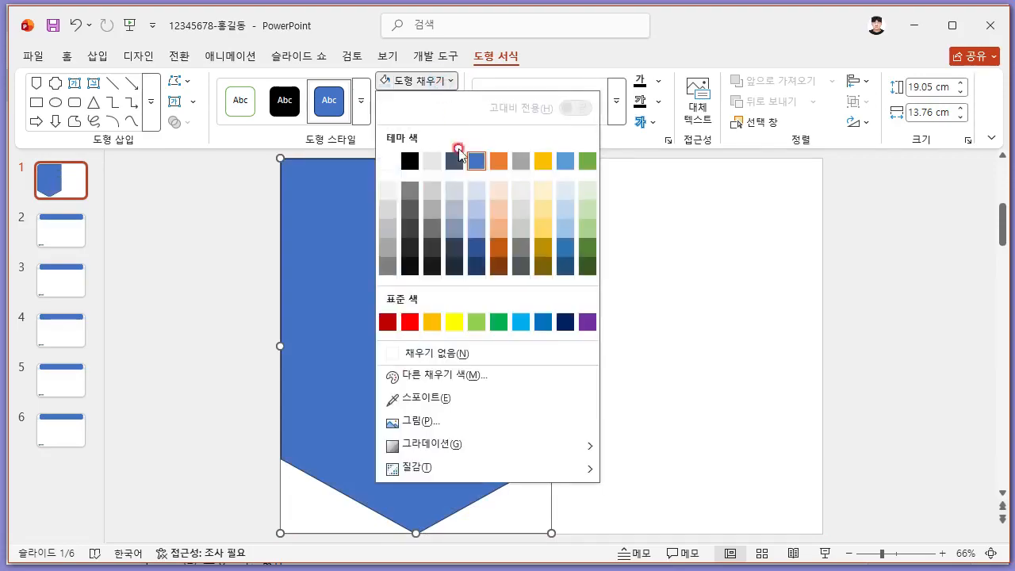
pyautogui.click(449, 429)
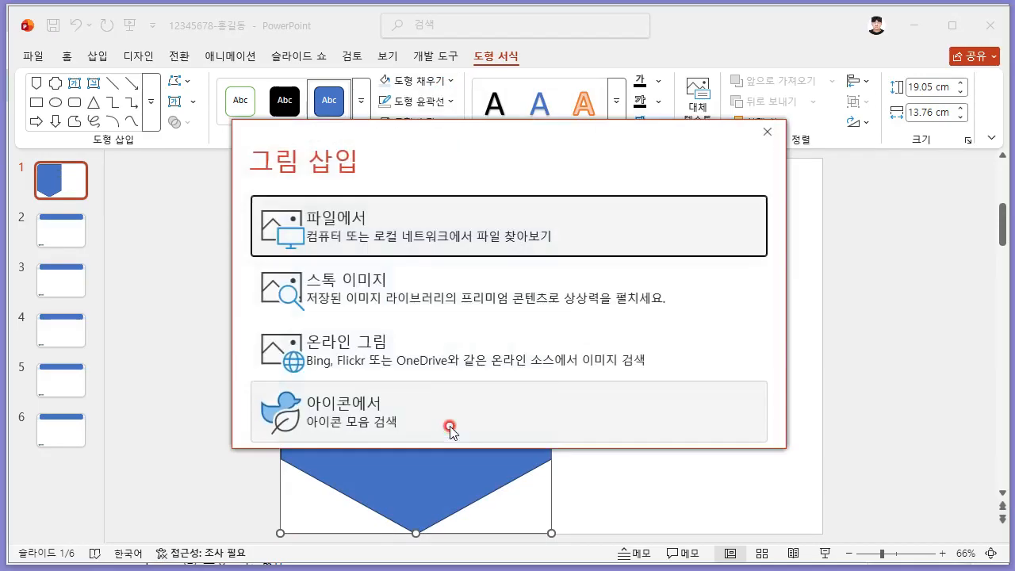
pyautogui.click(382, 236)
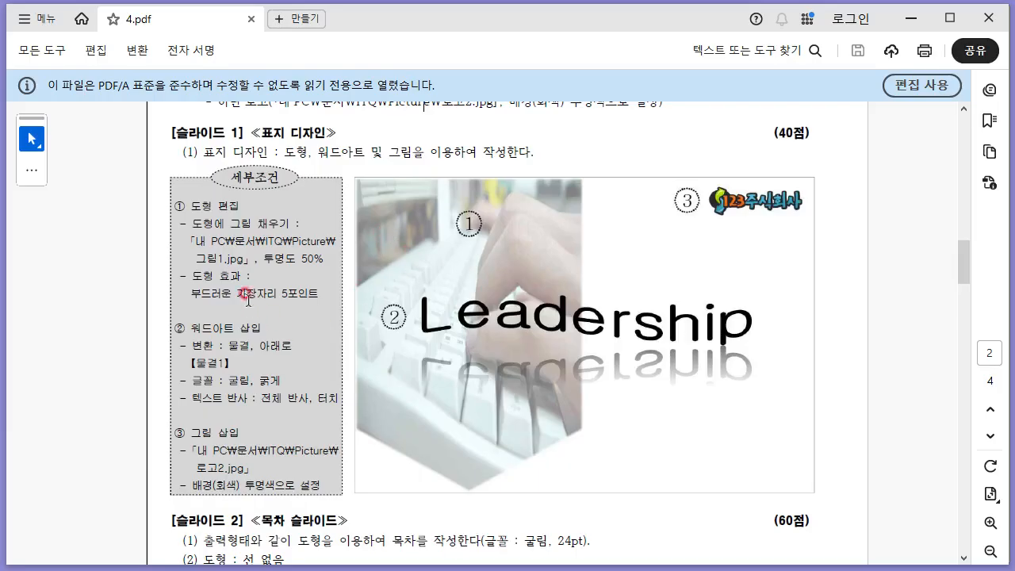
pyautogui.hotkey('alt', 'Tab')
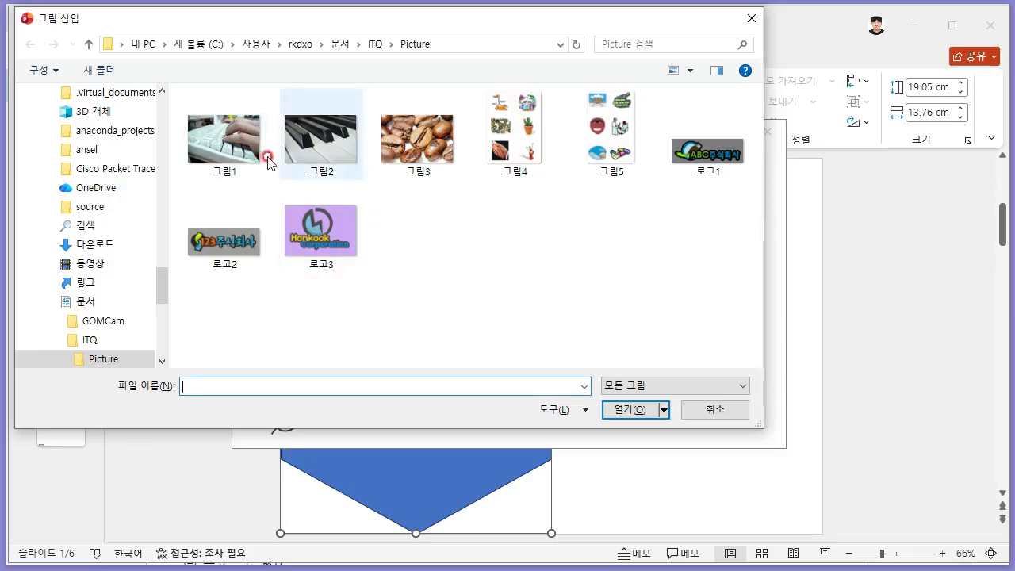
pyautogui.click(238, 151)
pyautogui.click(623, 411)
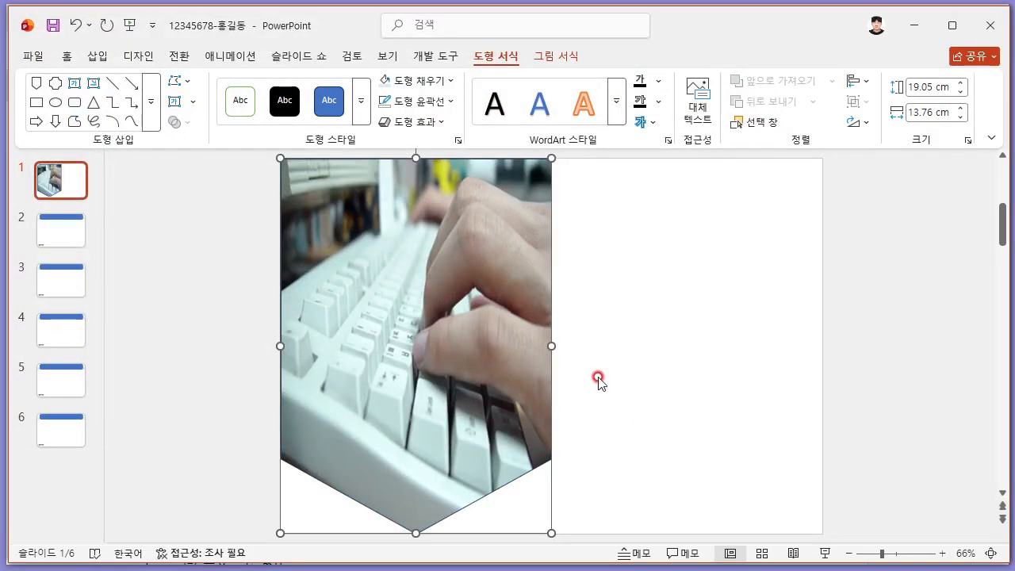
# Check the shape effect requirement in 4.pdf and apply a 5-point soft edge to the picture-filled shape in PowerPoint
pyautogui.hotkey('alt', 'Tab')
pyautogui.moveTo(197, 284); pyautogui.dragTo(321, 301)
pyautogui.hotkey('alt', 'Tab')
pyautogui.click(411, 121)
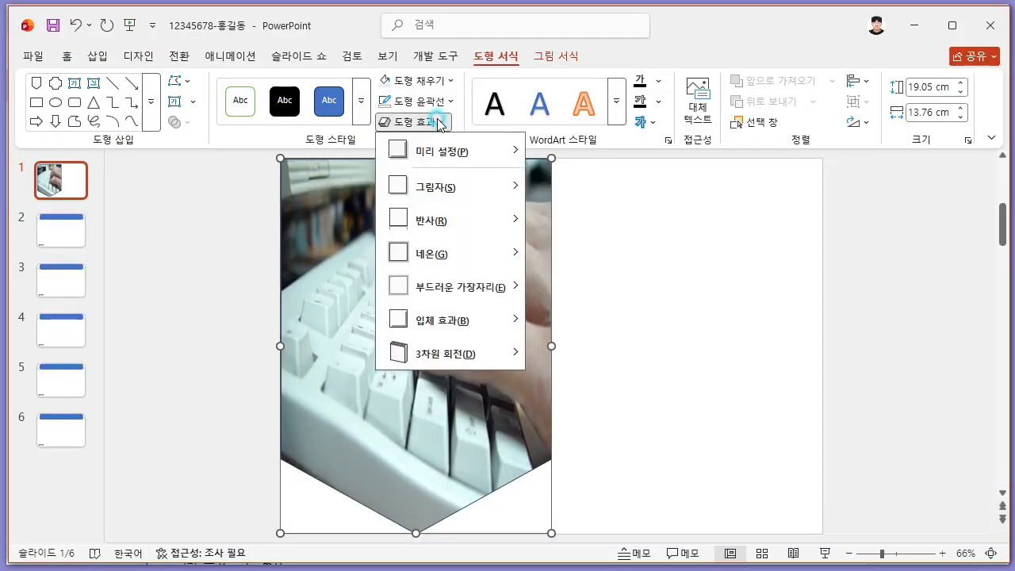
pyautogui.moveTo(485, 289)
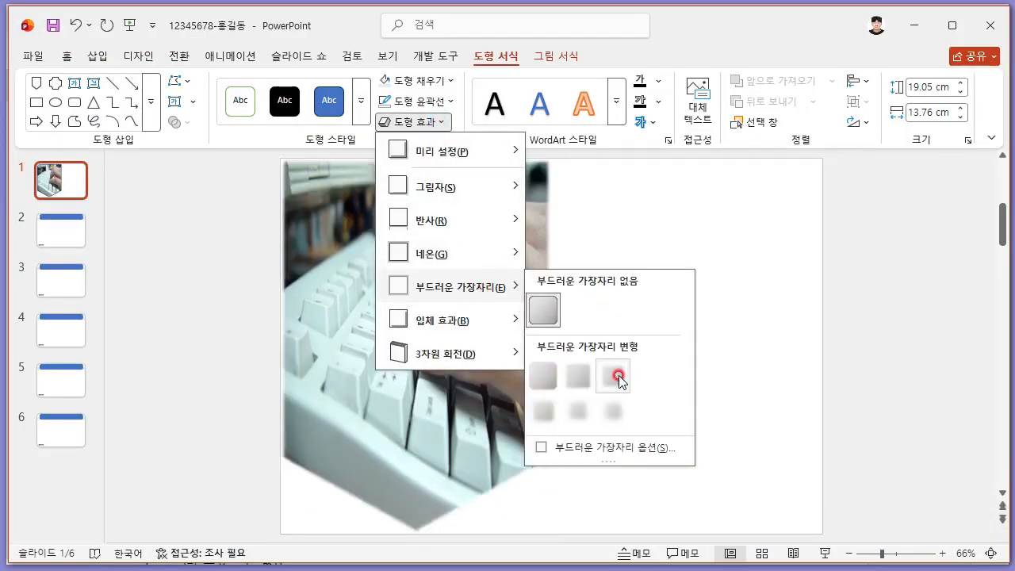
pyautogui.click(620, 377)
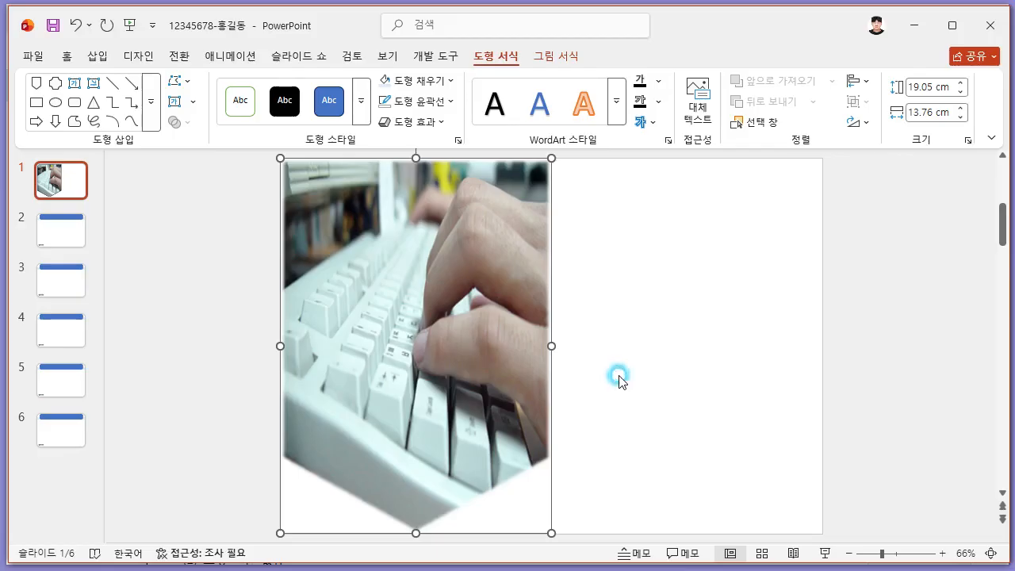
# Set the shape's picture transparency to 50% as required in 4.pdf and close the picture formatting options
pyautogui.click(569, 60)
pyautogui.click(127, 121)
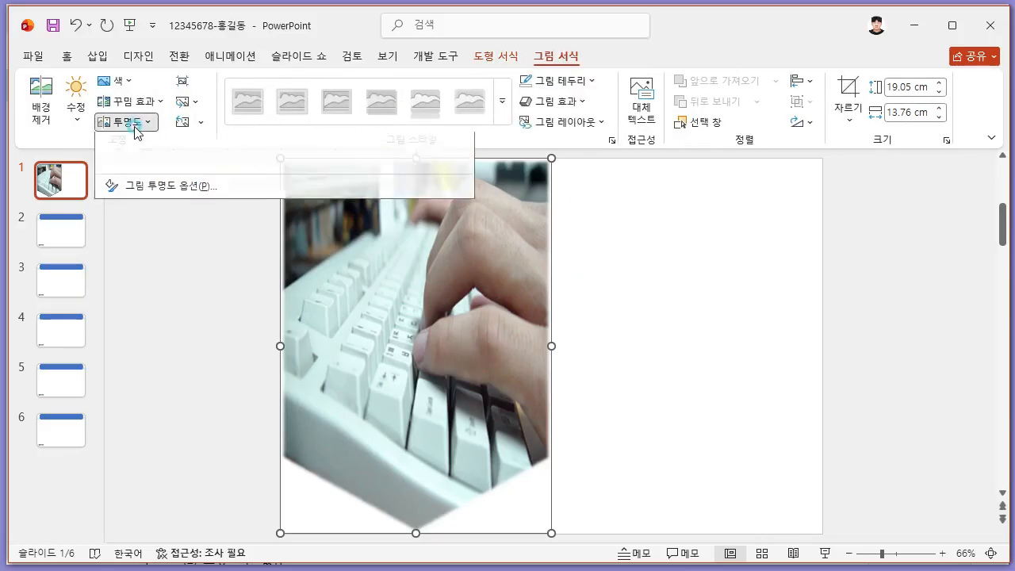
pyautogui.click(188, 191)
pyautogui.hotkey('alt', 'Tab')
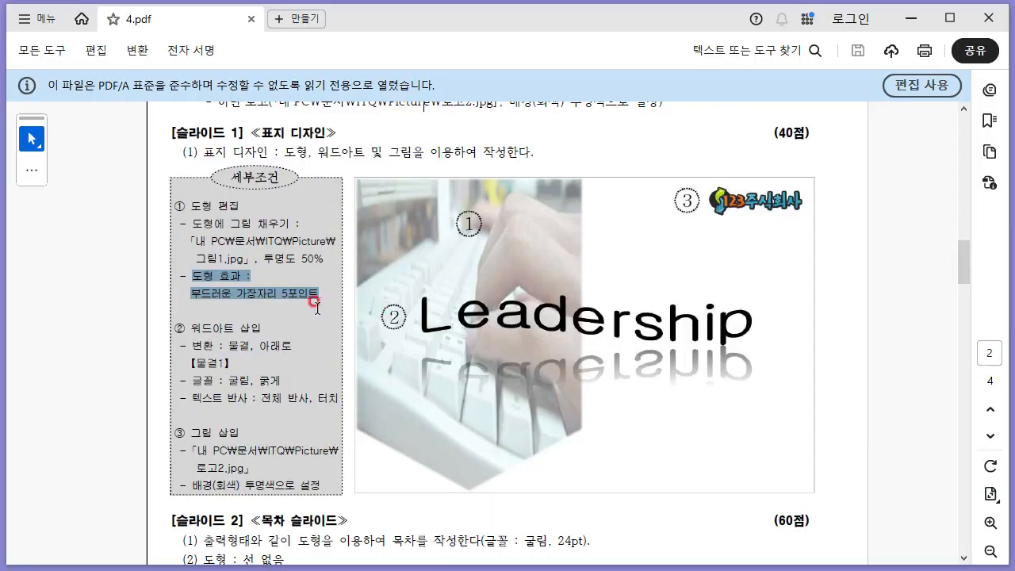
pyautogui.moveTo(264, 258); pyautogui.dragTo(325, 260)
pyautogui.hotkey('alt', 'Tab')
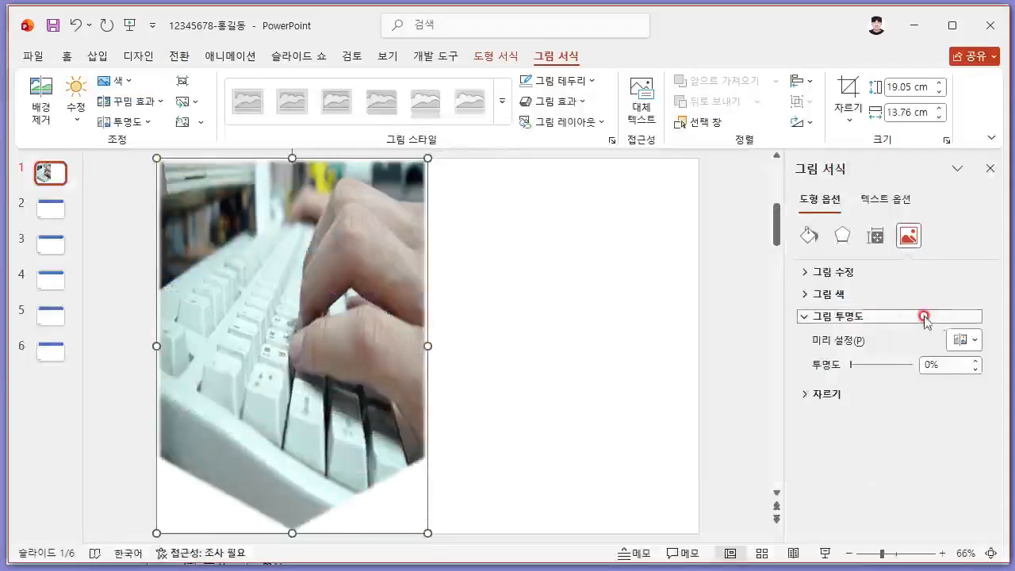
pyautogui.doubleClick(943, 365)
pyautogui.write('50')
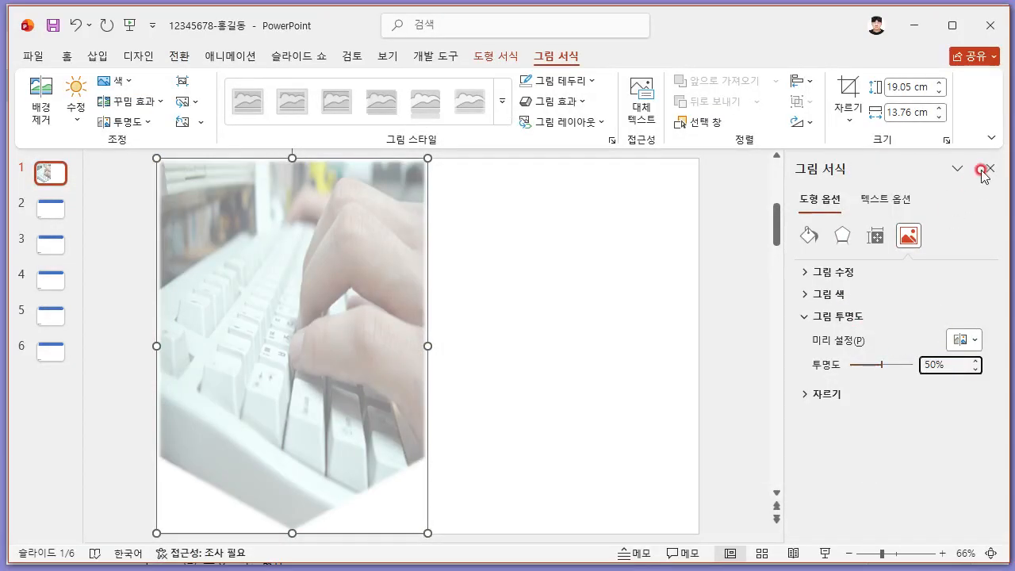
pyautogui.click(981, 171)
pyautogui.click(820, 332)
# Check the WordArt sample in 4.pdf and insert a plain black WordArt reading "Leadership" on slide 1 in PowerPoint
pyautogui.hotkey('alt', 'Tab')
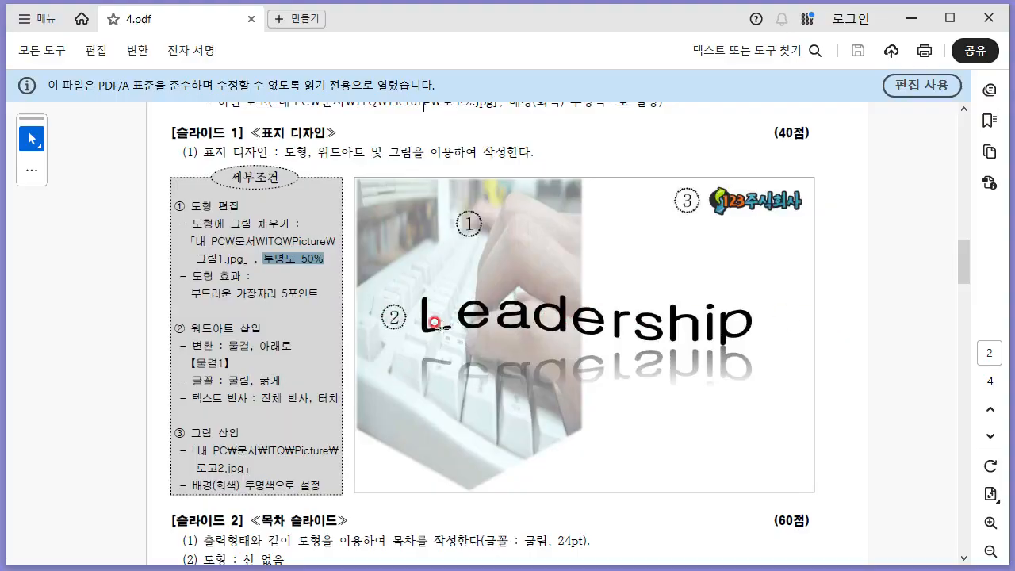
pyautogui.hotkey('alt', 'Tab')
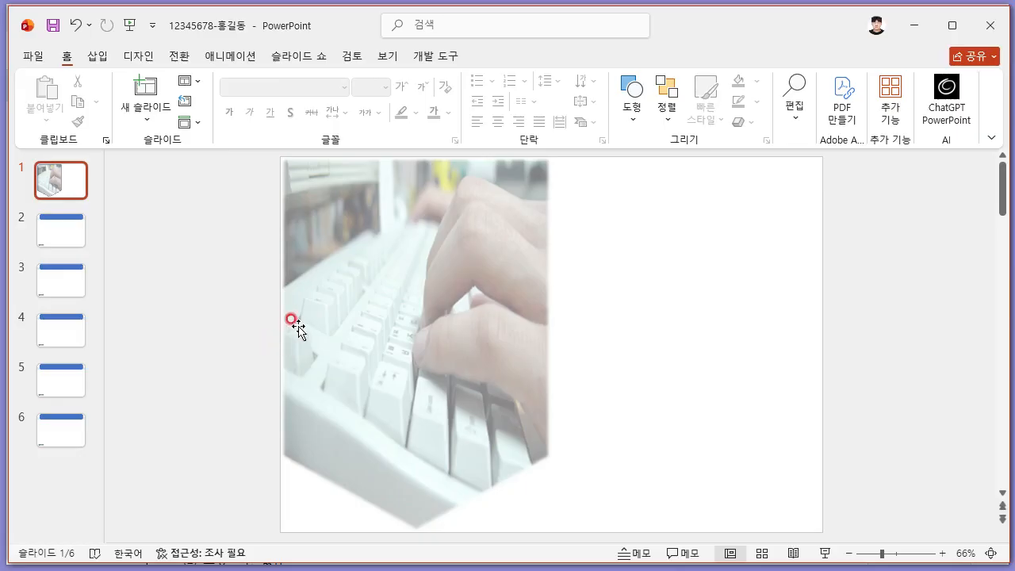
pyautogui.click(98, 55)
pyautogui.click(716, 124)
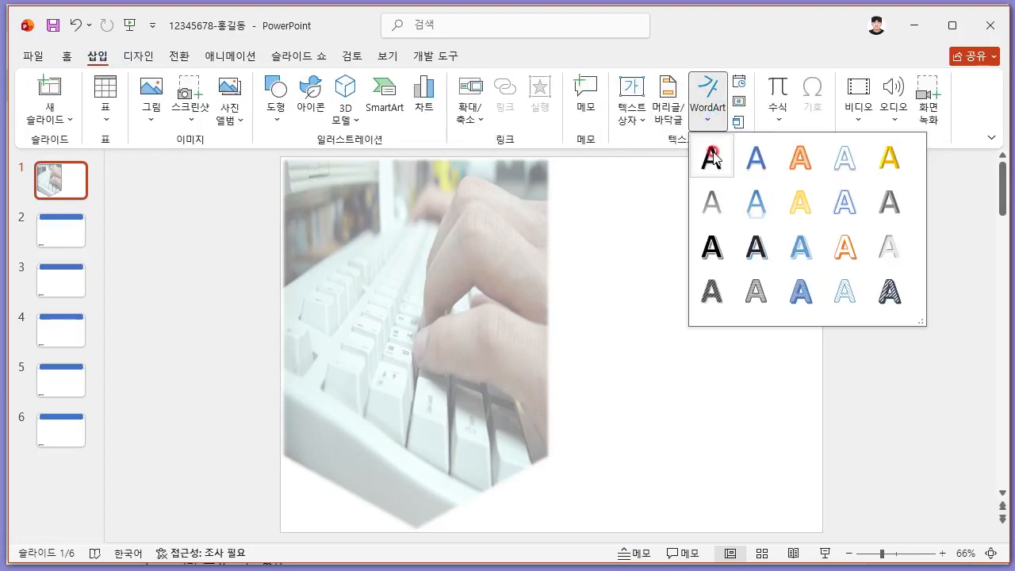
pyautogui.click(712, 157)
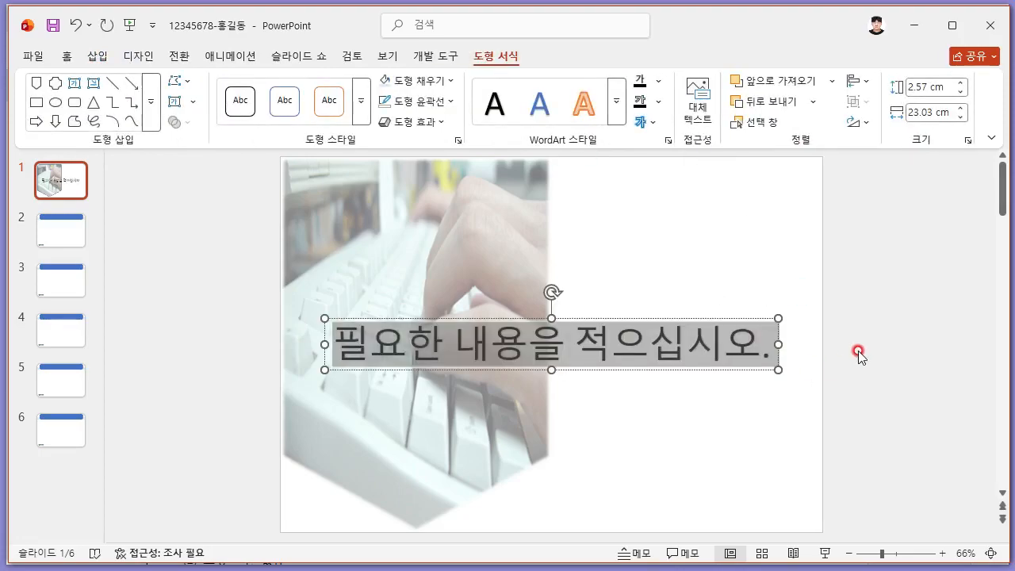
pyautogui.press('Delete')
pyautogui.write('Lea')
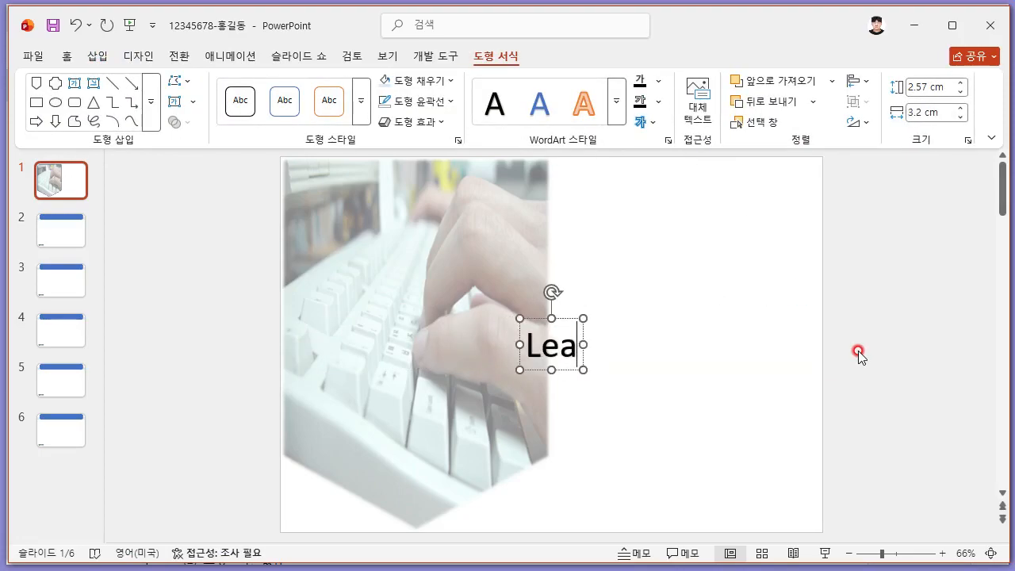
pyautogui.write('dership')
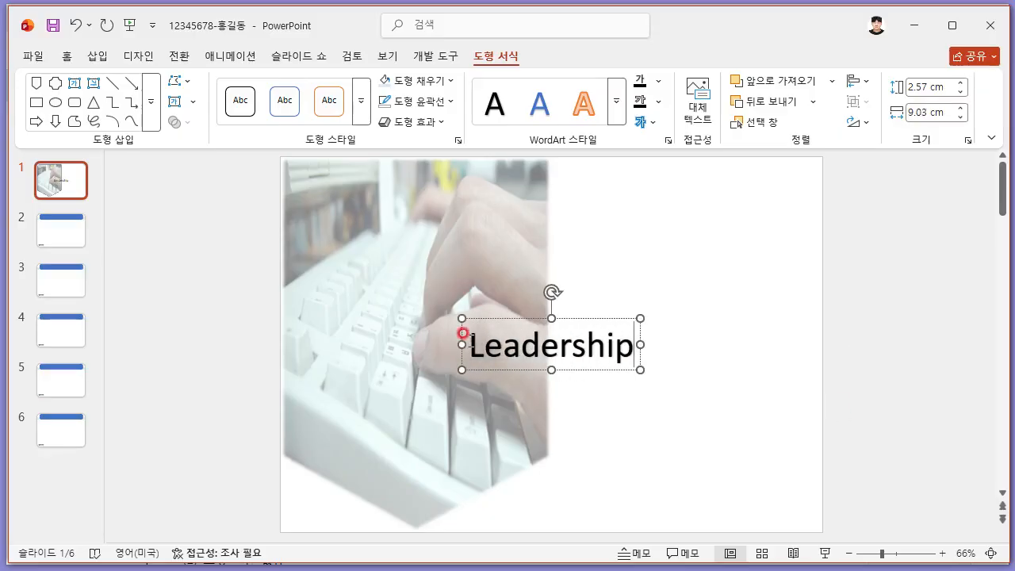
# Check the WordArt font requirement in 4.pdf and set the Leadership WordArt to bold 굴림 in PowerPoint
pyautogui.moveTo(463, 333); pyautogui.dragTo(671, 347)
pyautogui.hotkey('alt', 'Tab')
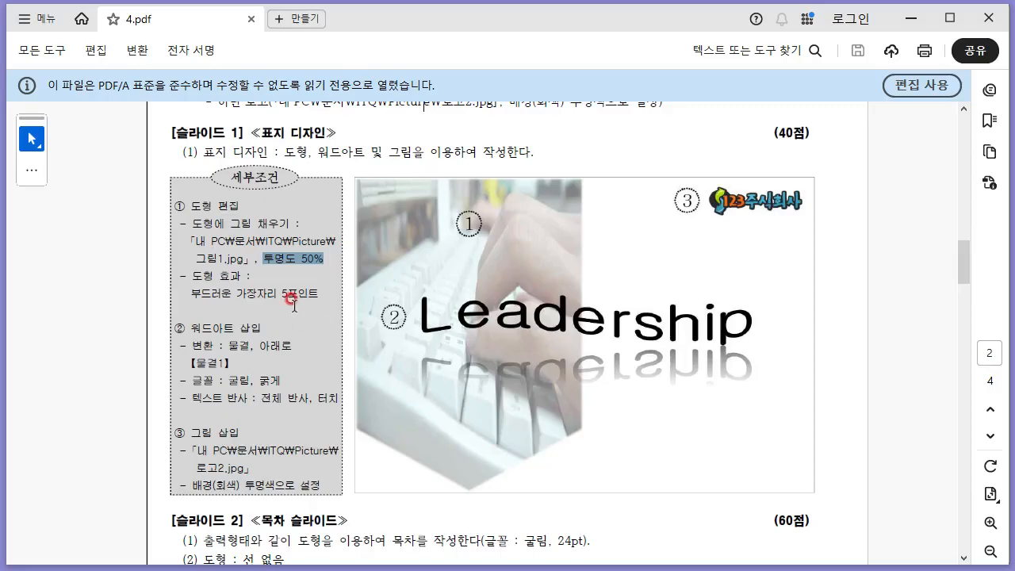
pyautogui.hotkey('alt', 'Tab')
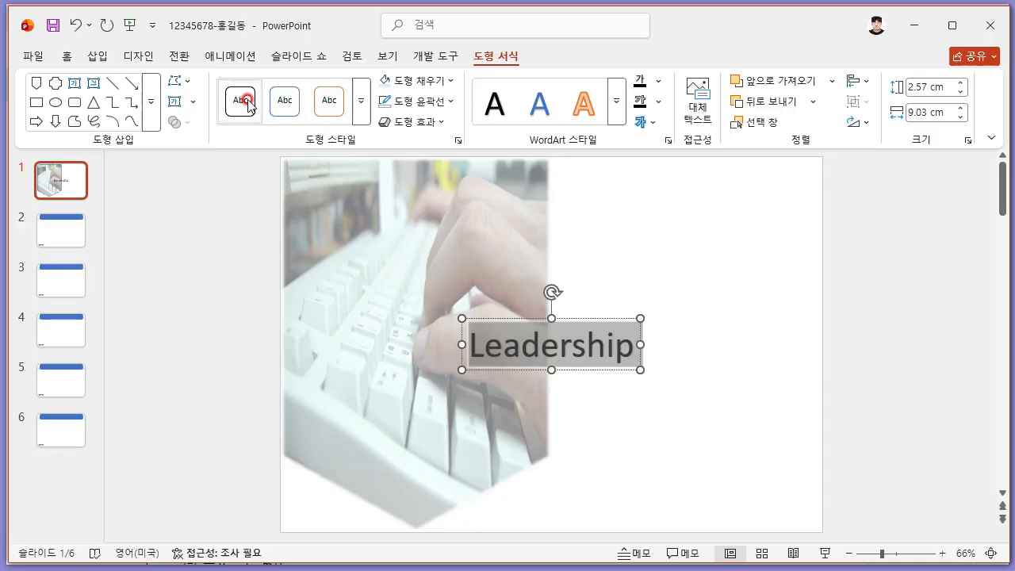
pyautogui.click(70, 56)
pyautogui.click(287, 86)
pyautogui.write('ㄱ')
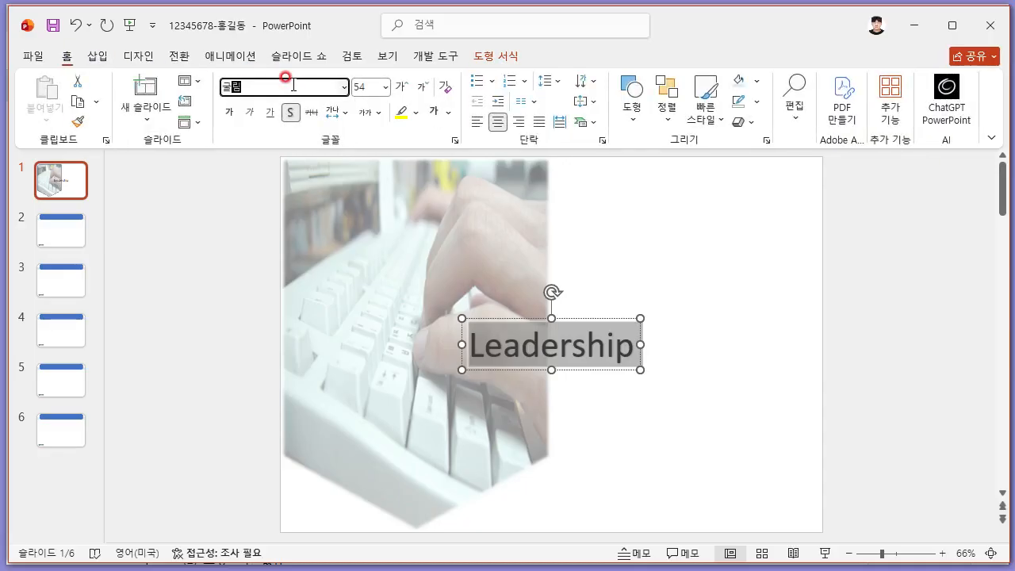
pyautogui.click(231, 115)
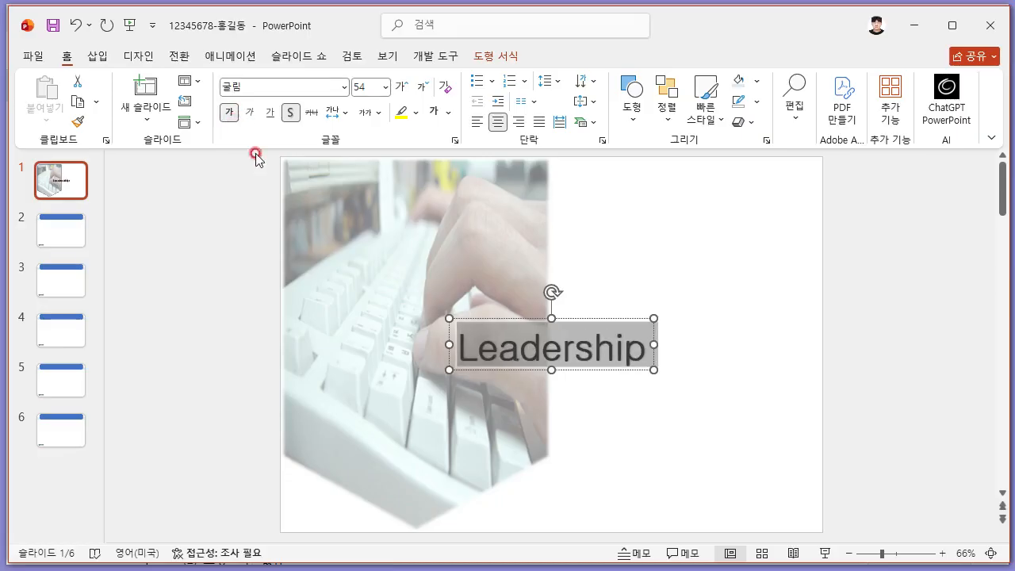
# Select the whole Leadership WordArt box and open its text effect choices
pyautogui.click(475, 319)
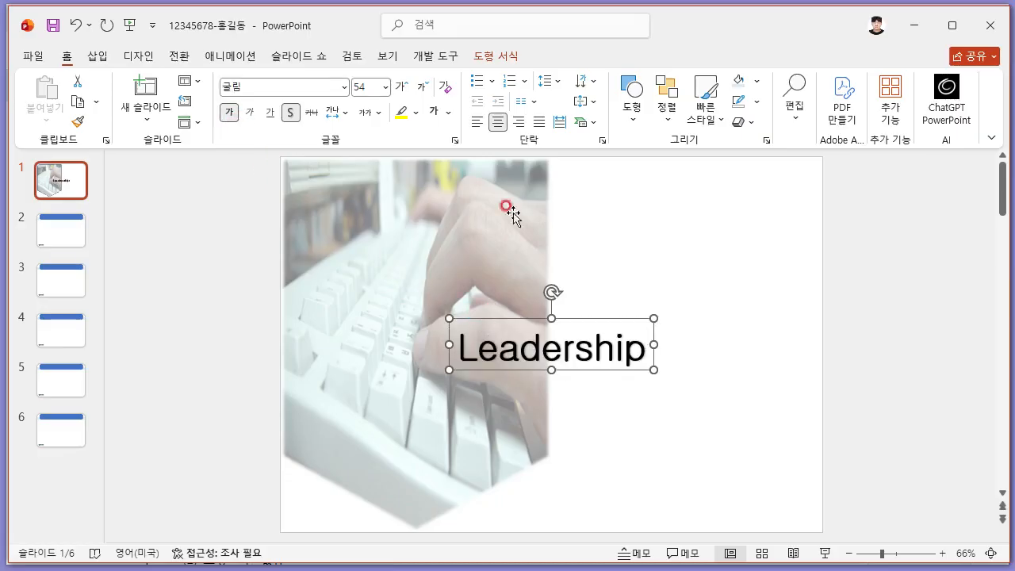
pyautogui.click(513, 55)
pyautogui.click(639, 123)
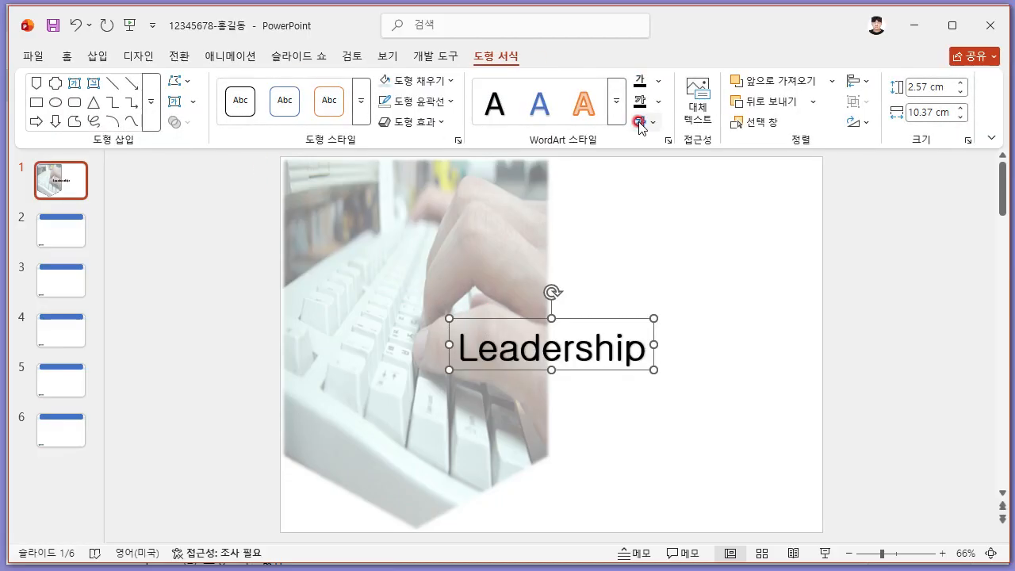
pyautogui.click(639, 123)
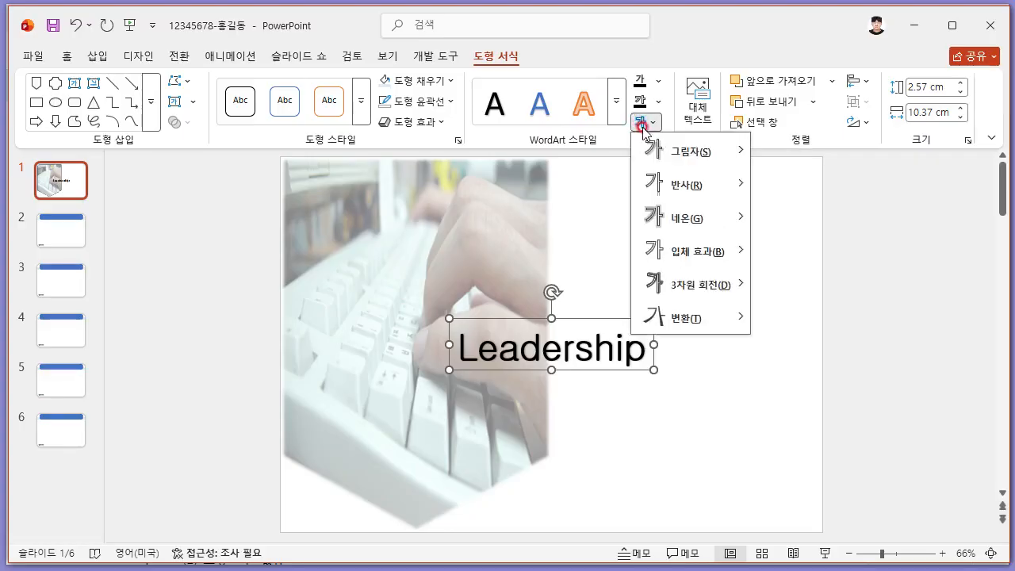
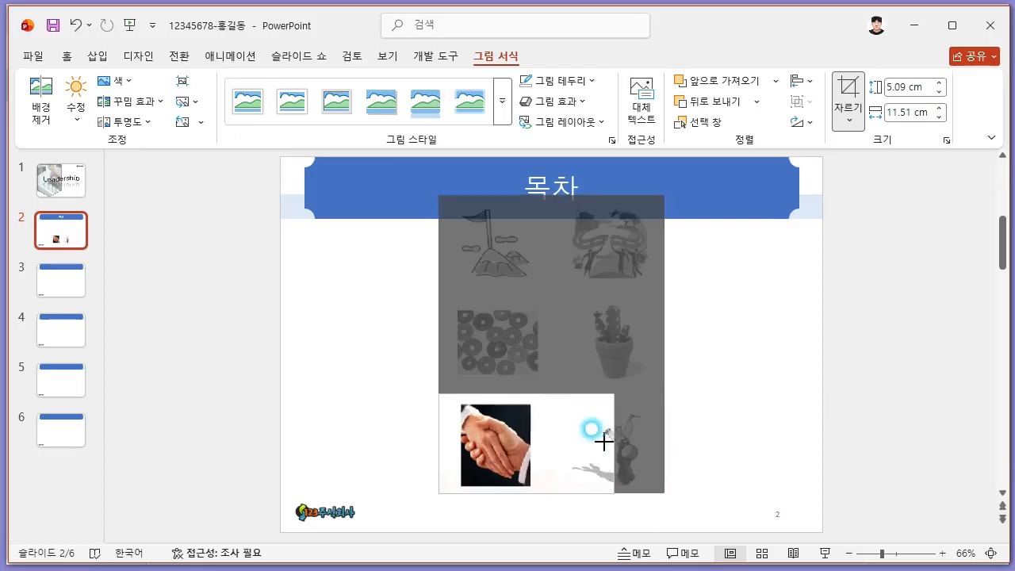
# Place the cropped handshake picture in slide 2's lower-right area, comparing its position with the slide 2 sample in 4.pdf
pyautogui.click(731, 407)
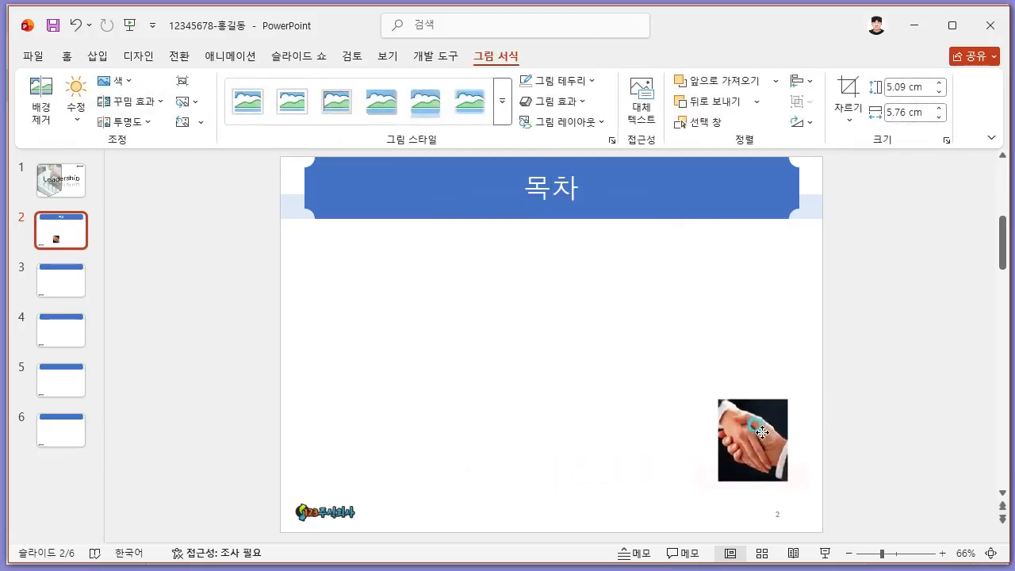
pyautogui.hotkey('alt', 'Tab')
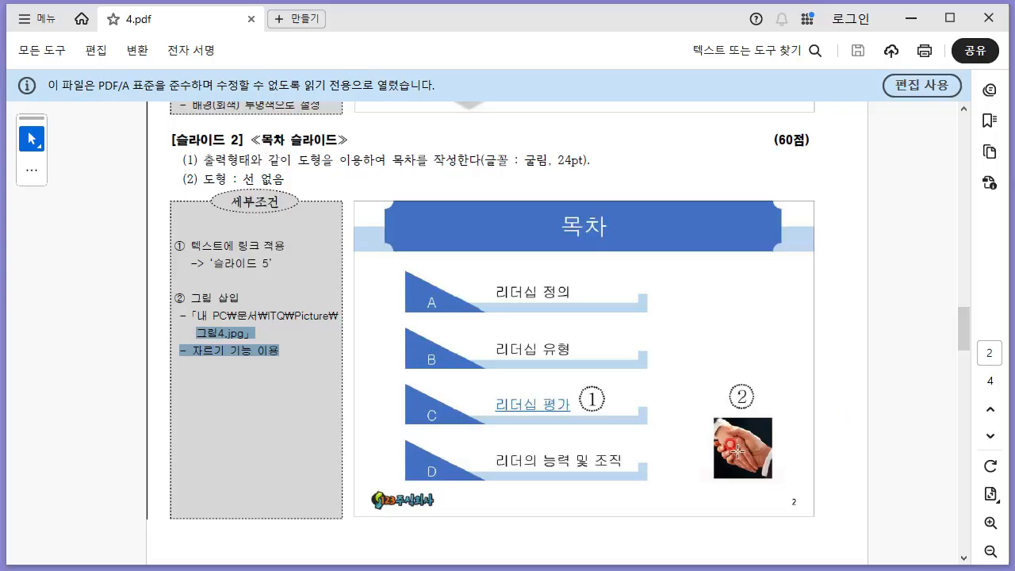
pyautogui.click(237, 270)
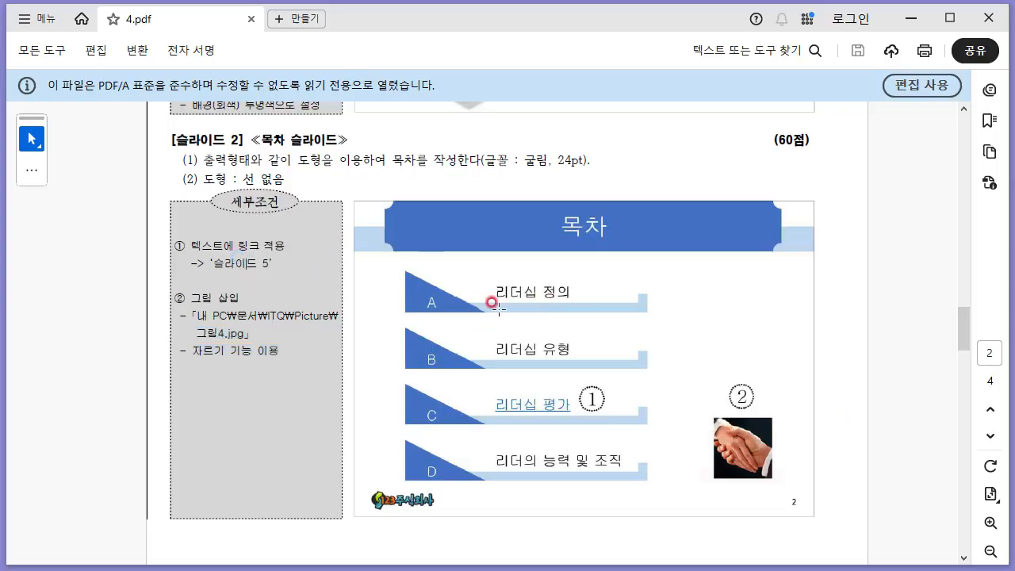
# In PowerPoint, draw a mirrored thin L-shape below slide 2's title and size it to about 15.97 cm wide and 1.25 cm high
pyautogui.hotkey('alt', 'Tab')
pyautogui.click(97, 56)
pyautogui.click(285, 117)
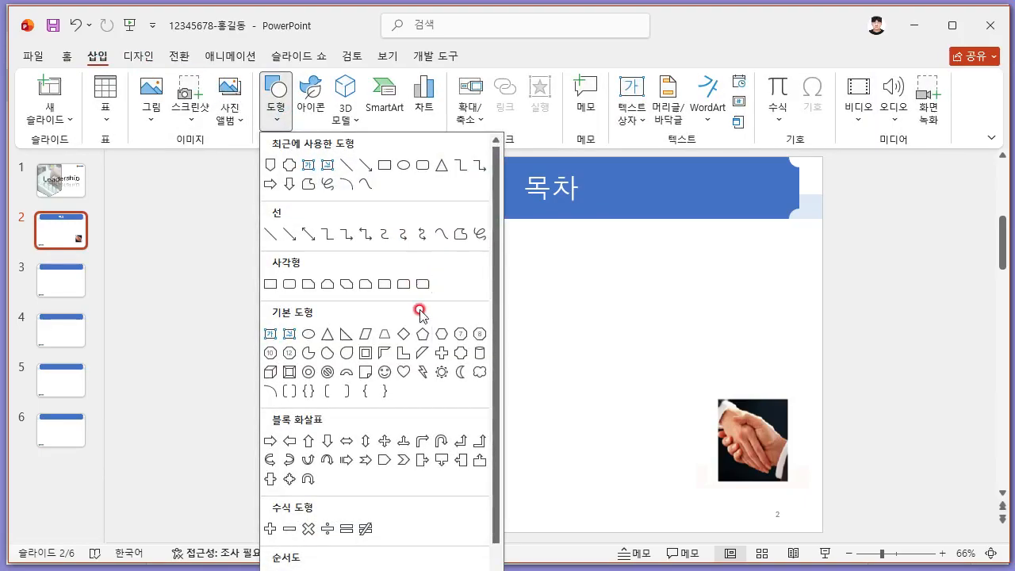
pyautogui.click(404, 358)
pyautogui.moveTo(378, 310); pyautogui.dragTo(213, 327)
pyautogui.moveTo(325, 333); pyautogui.dragTo(483, 283)
pyautogui.hotkey('alt', 'Tab')
pyautogui.hotkey('alt', 'Tab')
pyautogui.moveTo(431, 251); pyautogui.dragTo(431, 265)
pyautogui.moveTo(513, 286); pyautogui.dragTo(681, 287)
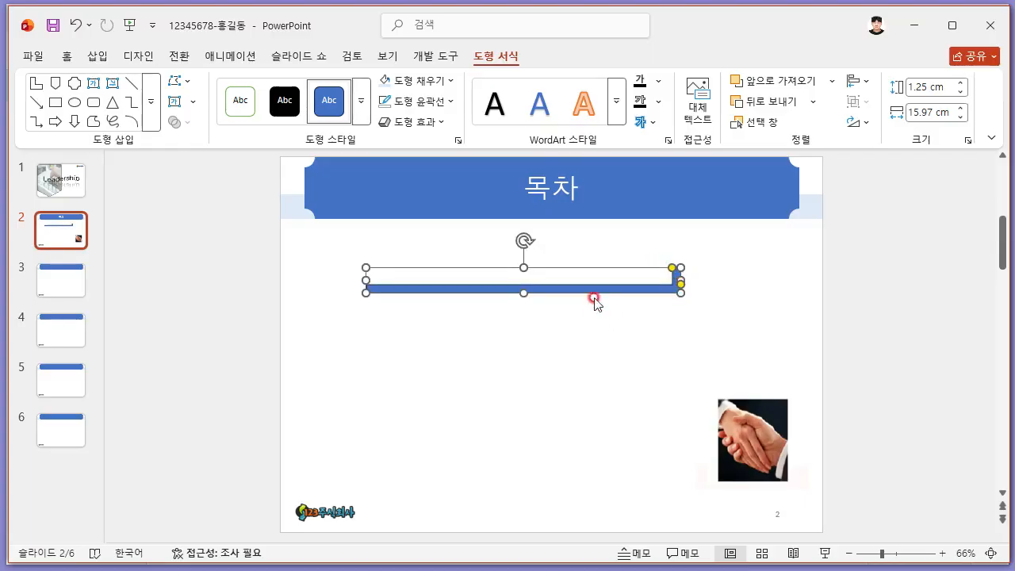
# Check the shape line requirement in 4.pdf, then give the L-shape a light blue fill and no outline in PowerPoint
pyautogui.hotkey('alt', 'Tab')
pyautogui.moveTo(204, 179); pyautogui.dragTo(284, 179)
pyautogui.hotkey('alt', 'Tab')
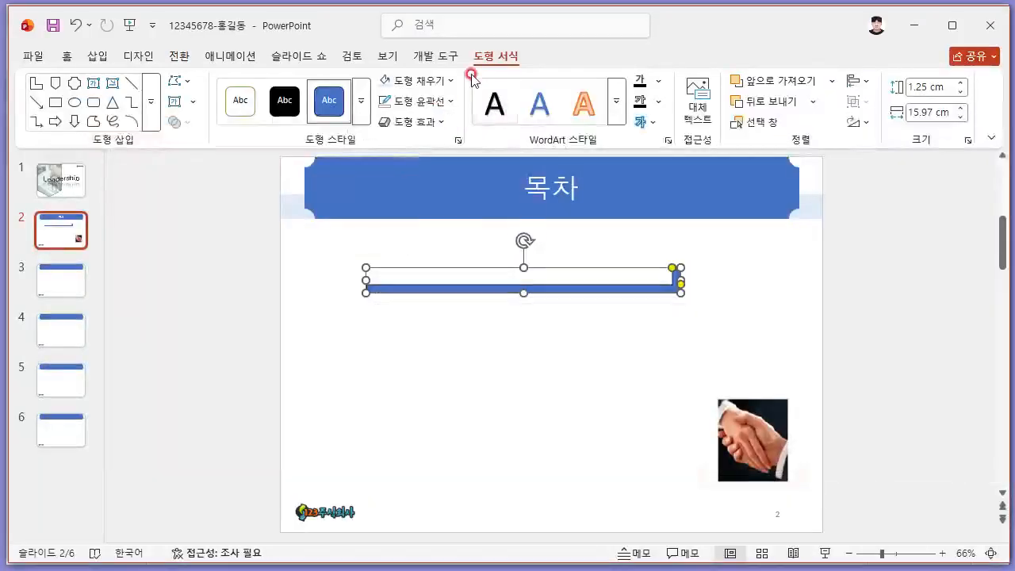
pyautogui.click(385, 80)
pyautogui.click(412, 328)
# Draw a right triangle about 4.64 cm wide and 2.7 cm high at the L-shape's left end and label it "A", following 4.pdf
pyautogui.hotkey('alt', 'Tab')
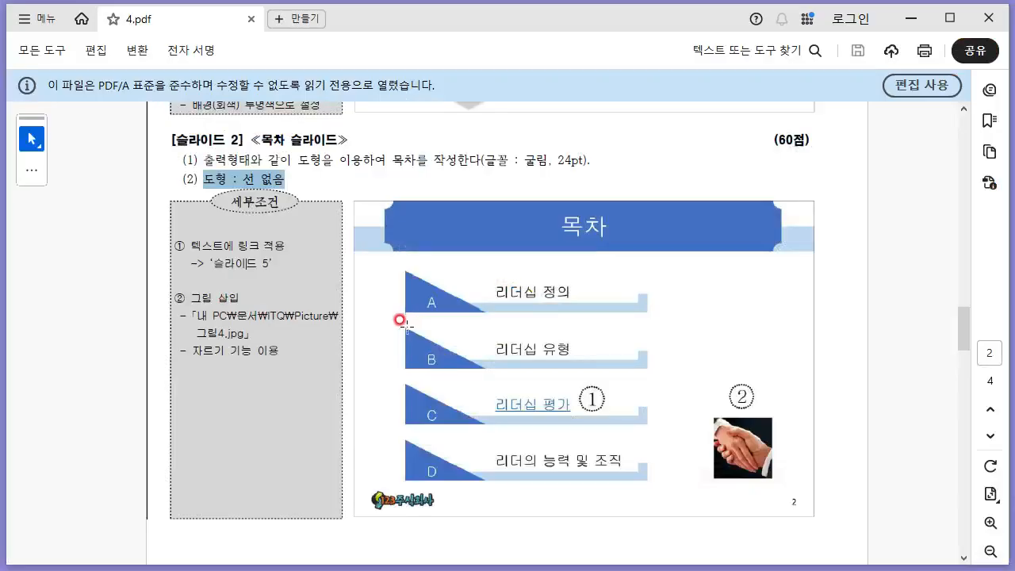
pyautogui.hotkey('alt', 'Tab')
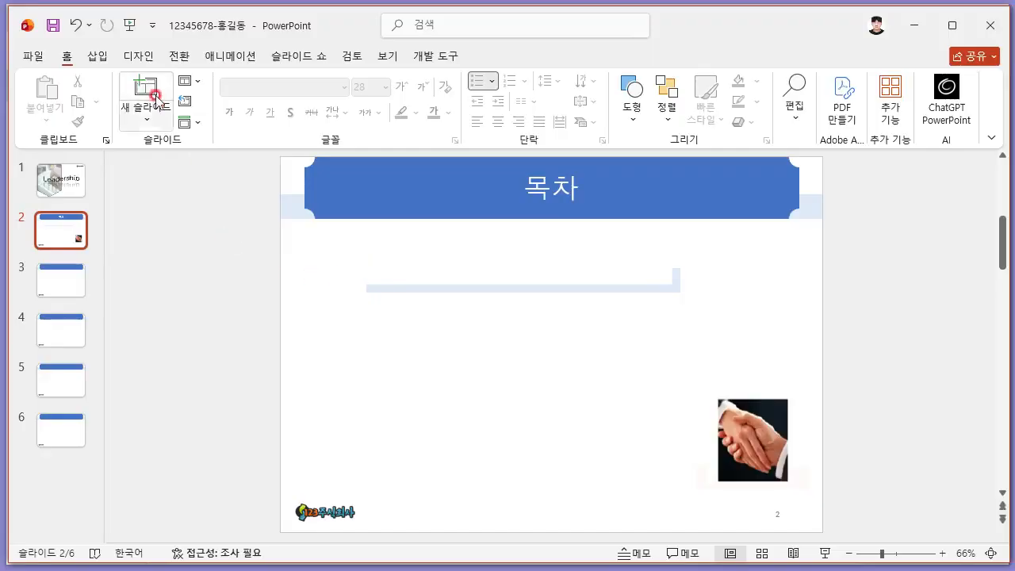
pyautogui.click(96, 56)
pyautogui.click(275, 111)
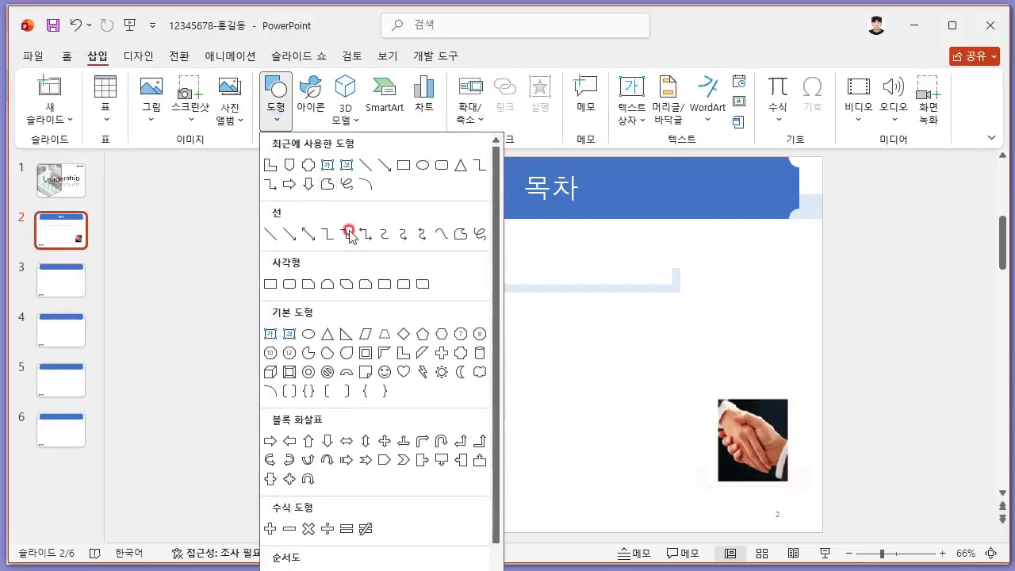
pyautogui.click(339, 334)
pyautogui.moveTo(348, 331); pyautogui.dragTo(440, 369)
pyautogui.moveTo(379, 358); pyautogui.dragTo(412, 238)
pyautogui.hotkey('alt', 'Tab')
pyautogui.hotkey('alt', 'Tab')
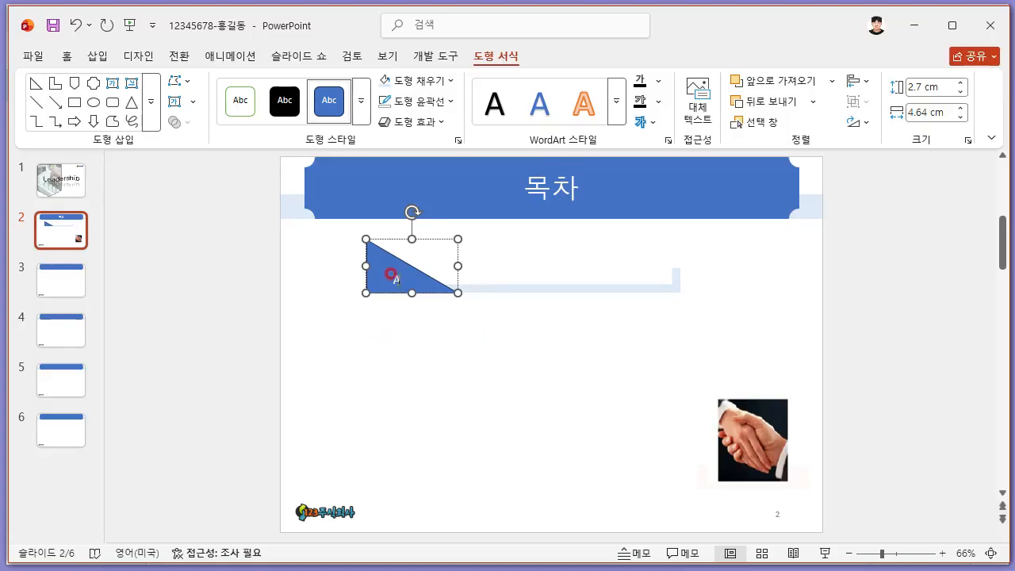
# Remove the outline of the right triangle labelled A
pyautogui.click(428, 339)
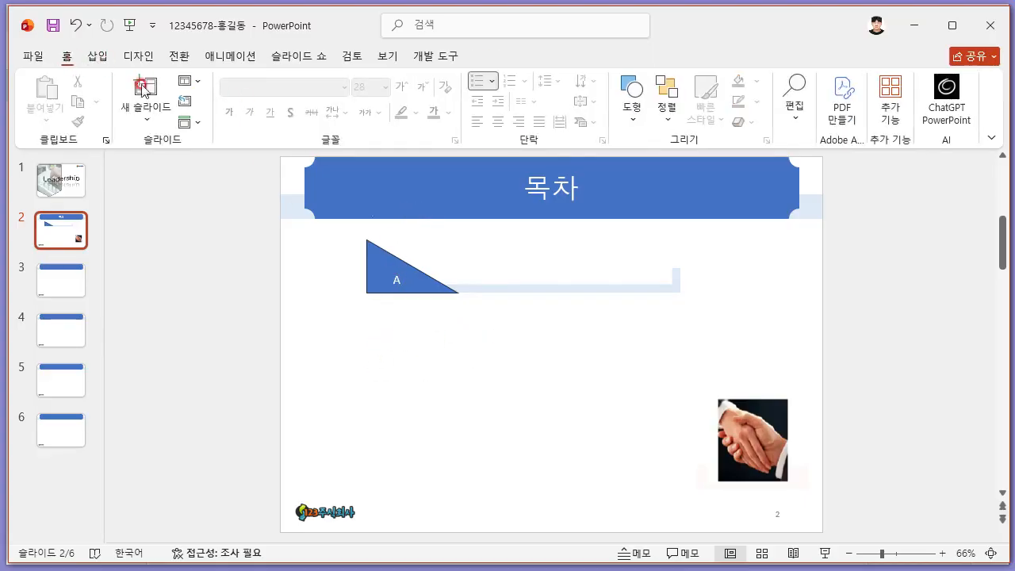
pyautogui.click(373, 261)
pyautogui.click(377, 318)
# Add a horizontal text box above the L-shape's bar beside the triangle and enter "리더십 정의"
pyautogui.click(101, 55)
pyautogui.click(626, 111)
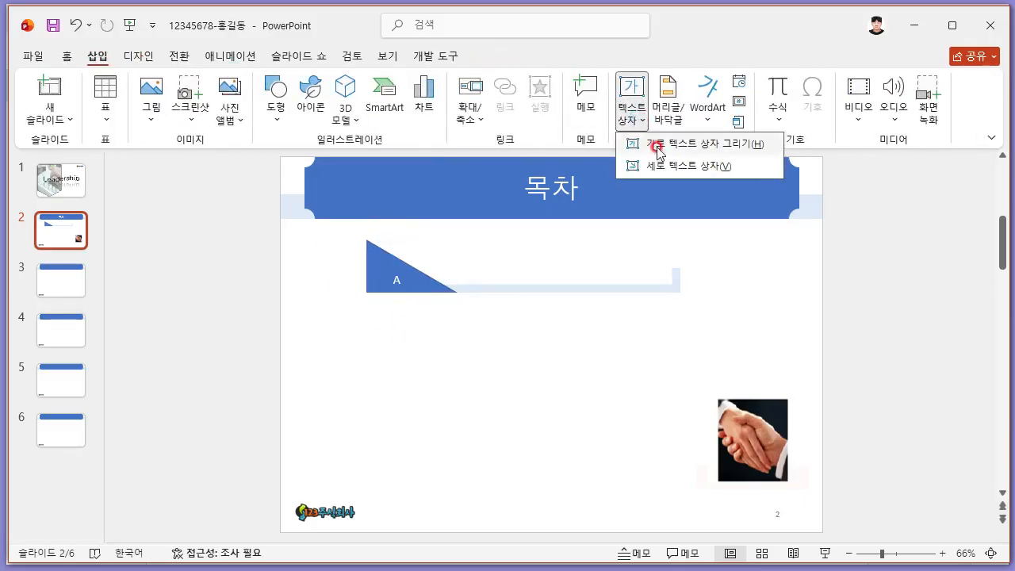
pyautogui.click(657, 146)
pyautogui.moveTo(443, 258); pyautogui.dragTo(665, 278)
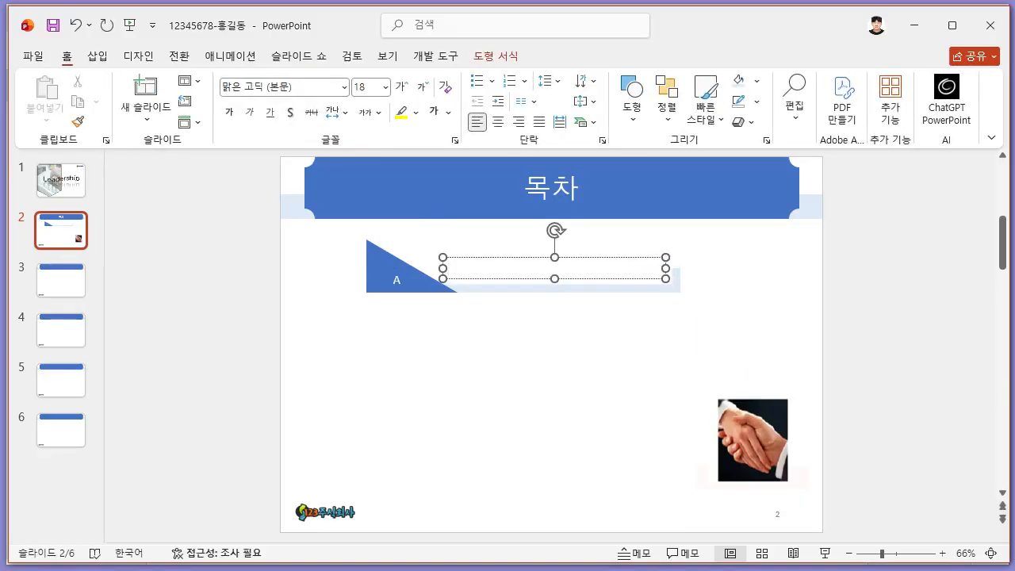
pyautogui.write('ㄹ더십 정ㅇ')
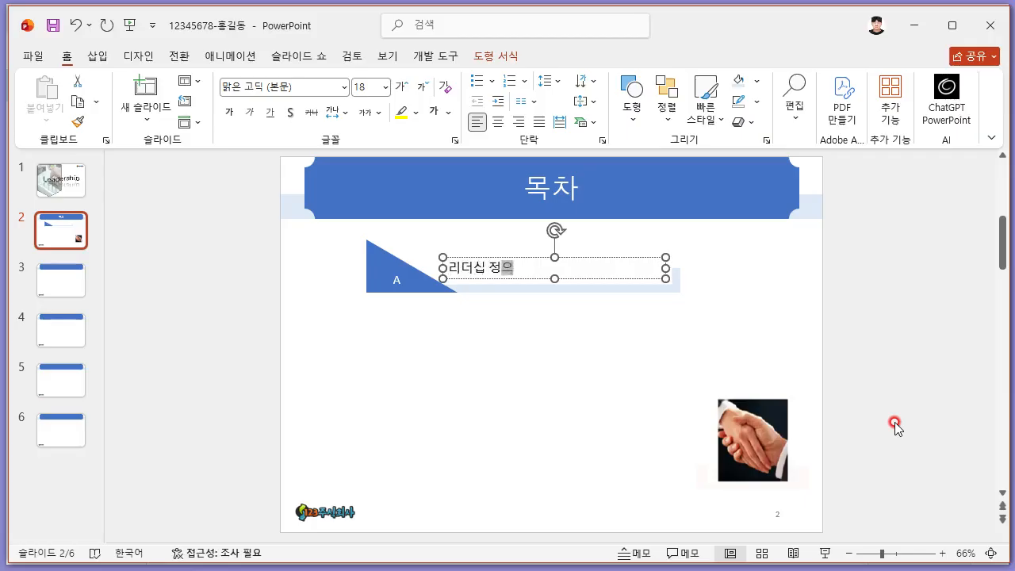
pyautogui.click(759, 325)
# Select the triangle, L-shape and text box, check the font in 4.pdf, and set their text to 굴림 at 24 pt
pyautogui.moveTo(723, 323); pyautogui.dragTo(321, 231)
pyautogui.hotkey('alt', 'Tab')
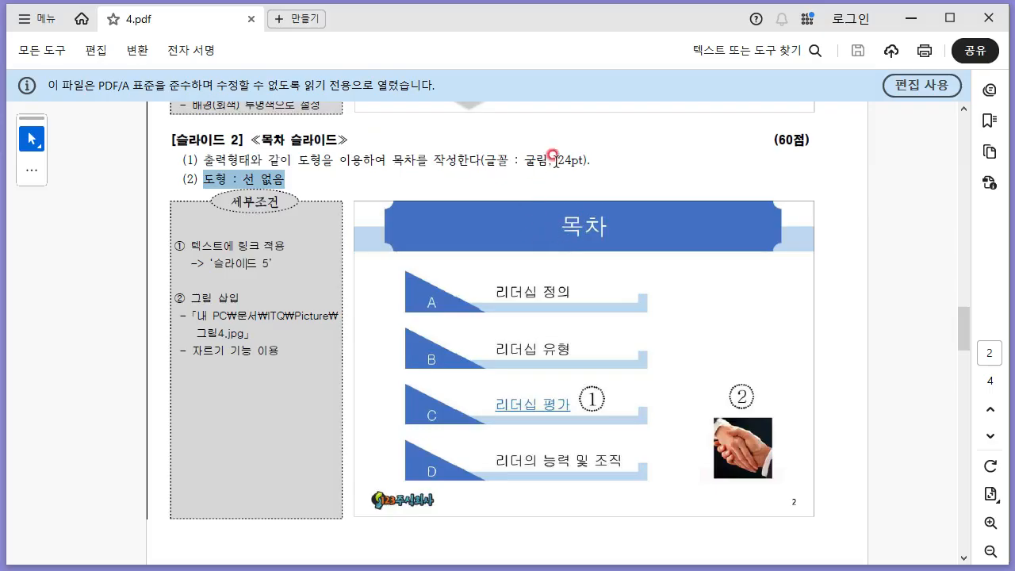
pyautogui.hotkey('alt', 'Tab')
pyautogui.click(283, 88)
pyautogui.write('굴림')
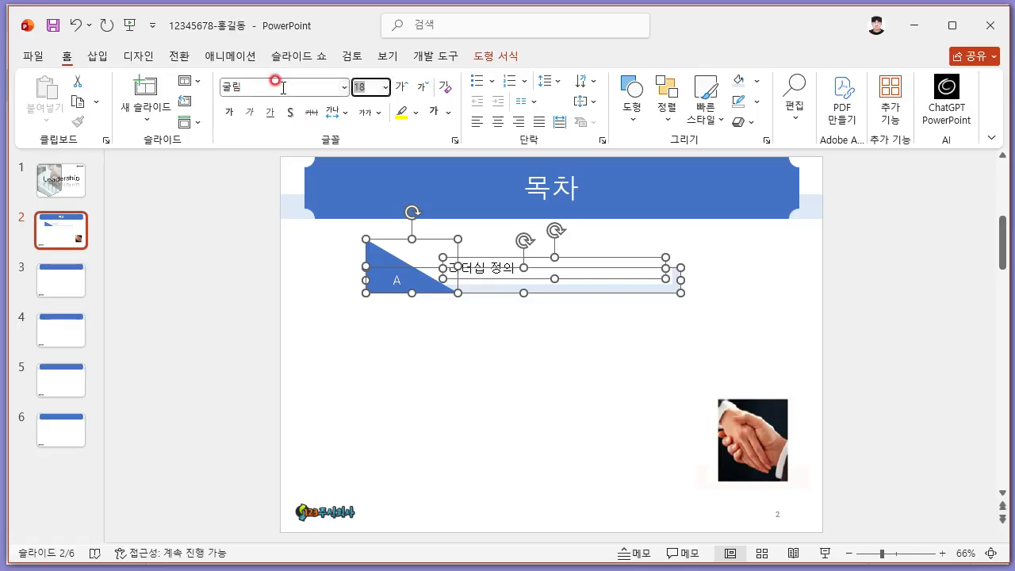
pyautogui.press('Return')
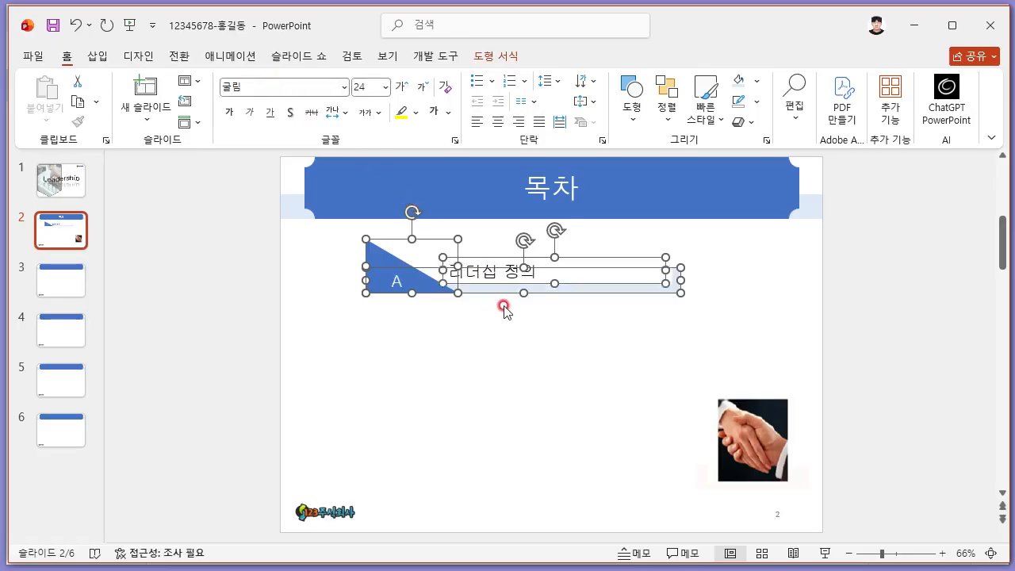
# Copy the first contents row three times straight down and space the four rows evenly
pyautogui.moveTo(490, 290); pyautogui.dragTo(501, 488)
pyautogui.rightClick(491, 421)
pyautogui.press('Escape')
pyautogui.click(785, 346)
# Relabel the triangles in the second, third and fourth contents rows as B, C and D
pyautogui.click(385, 340)
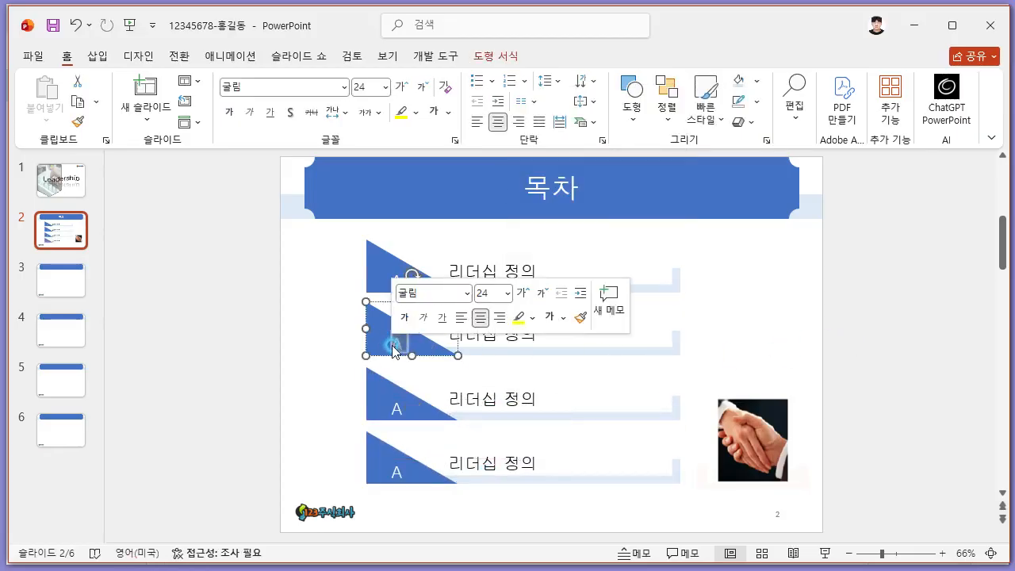
pyautogui.press('BackSpace')
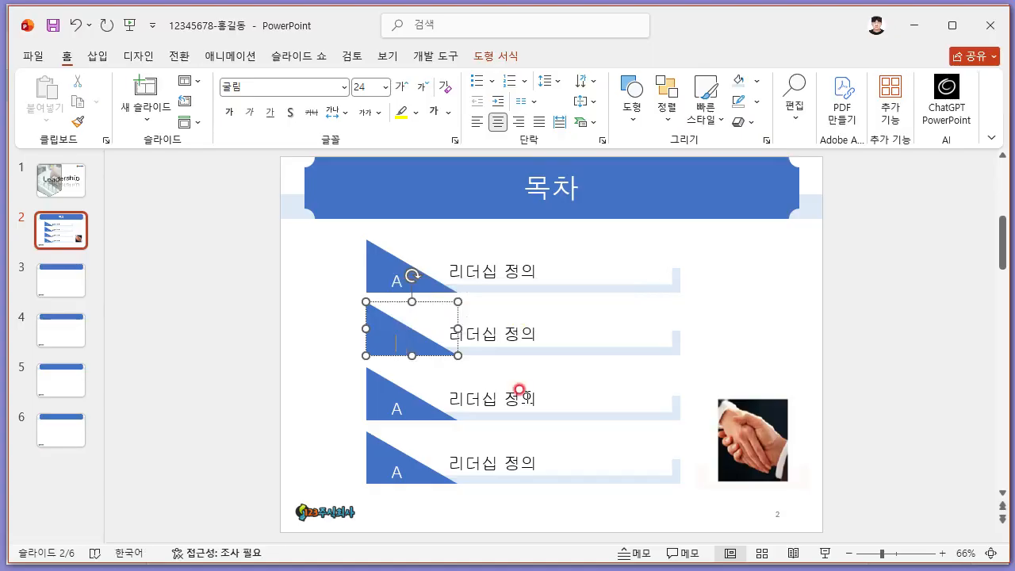
pyautogui.doubleClick(390, 405)
pyautogui.write('C')
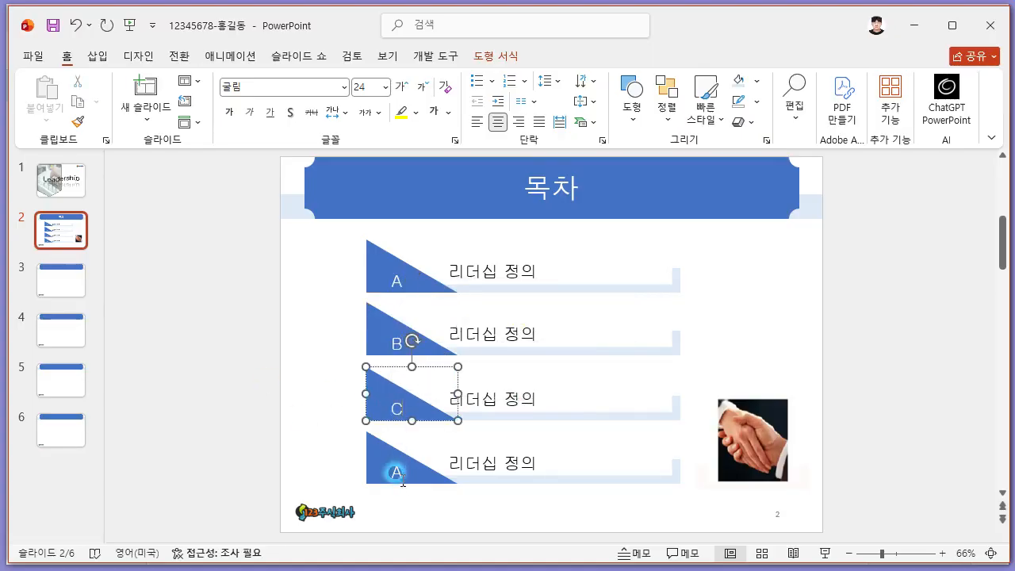
pyautogui.doubleClick(390, 469)
pyautogui.write('D')
pyautogui.click(320, 421)
# Replace the text in contents rows B, C and D with "리더십 유형", "리더십 평가" and "리더의 능력 및 조직"
pyautogui.tripleClick(499, 333)
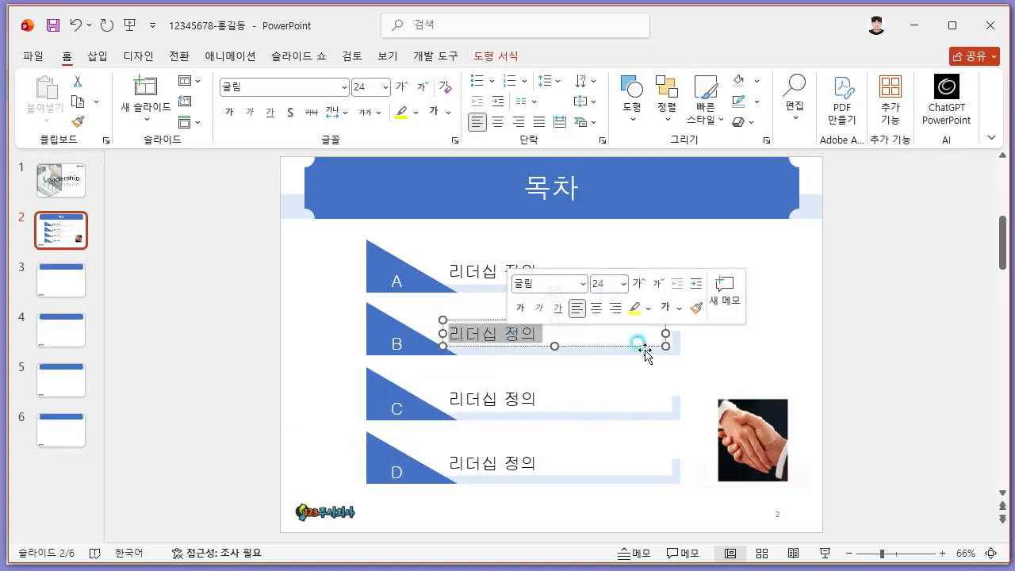
pyautogui.write('리더십 유형')
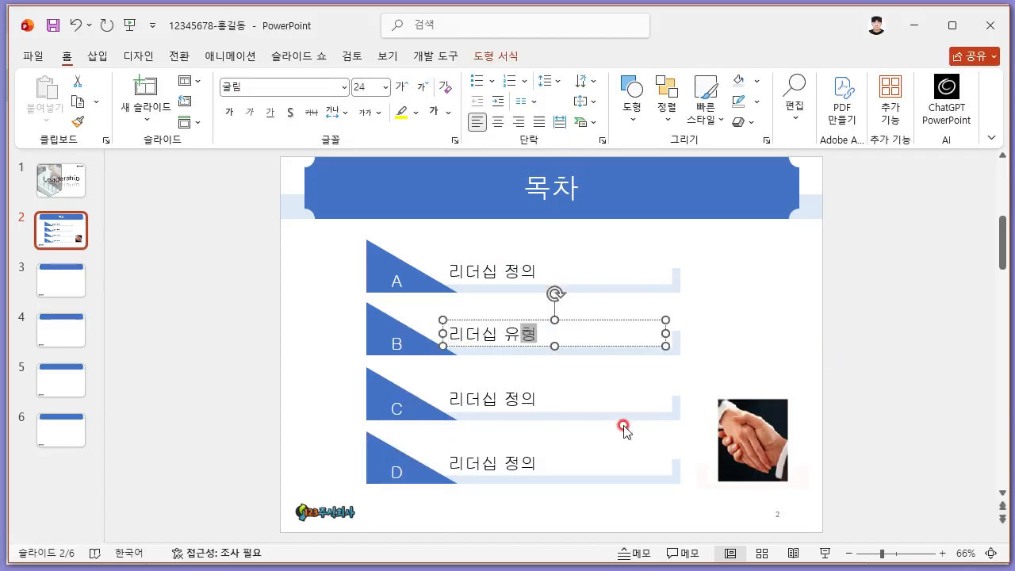
pyautogui.tripleClick(498, 398)
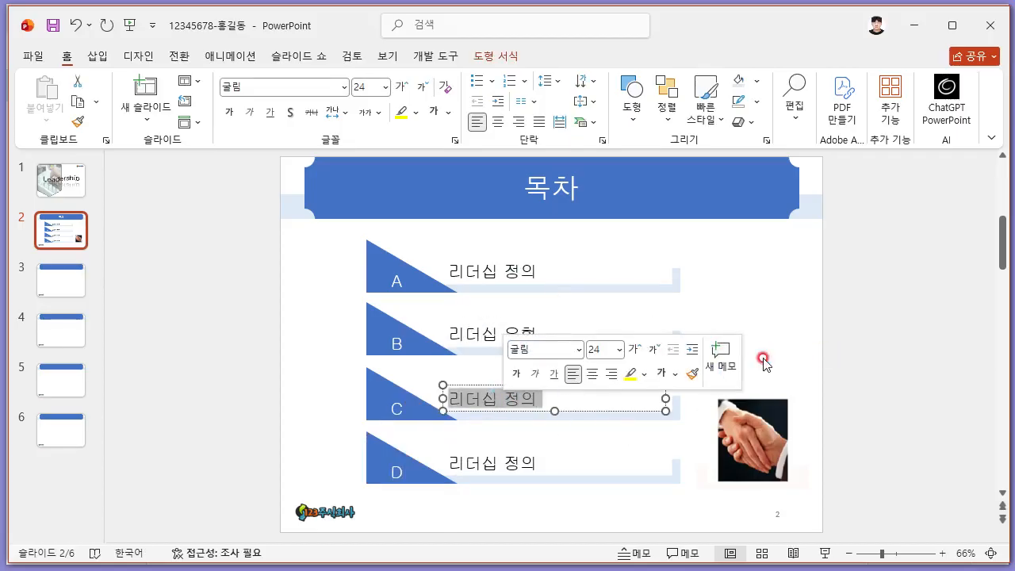
pyautogui.write('리더십 ')
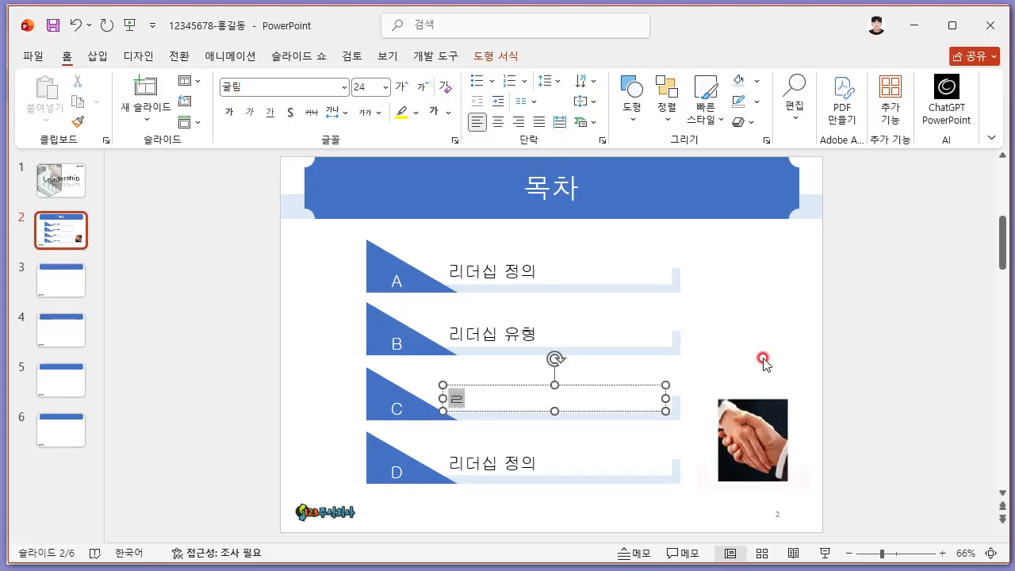
pyautogui.write('평가')
pyautogui.tripleClick(488, 463)
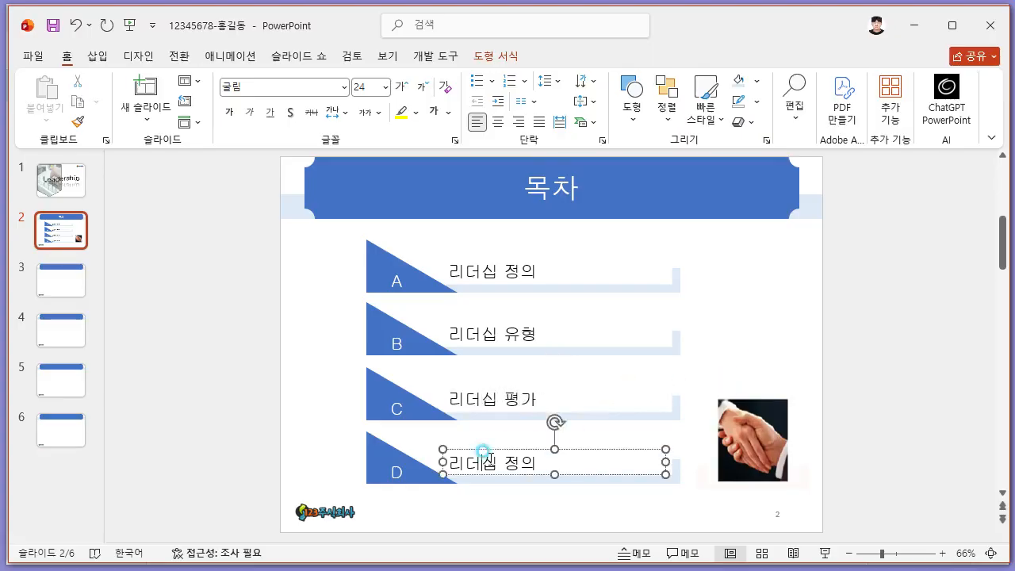
pyautogui.write('리더의 능력 및 조직')
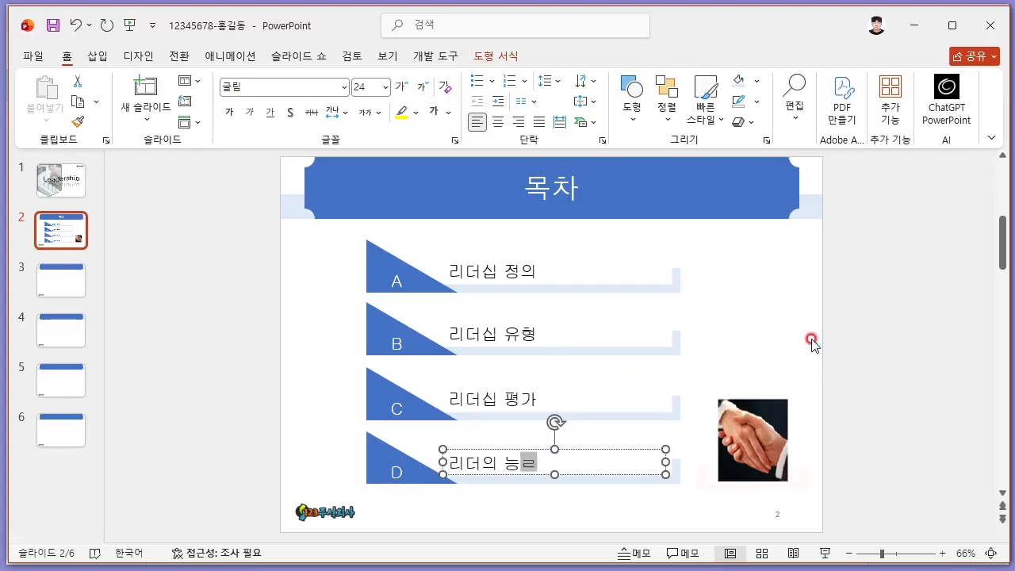
# Check the link requirement in 4.pdf and hyperlink the row C text "리더십 평가" to slide 5 of this presentation
pyautogui.hotkey('alt', 'Tab')
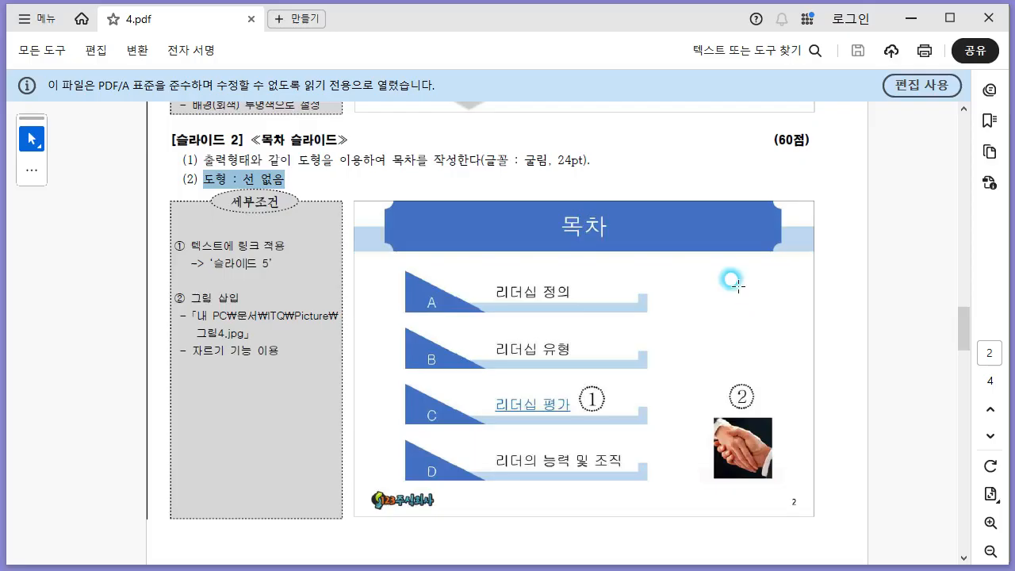
pyautogui.moveTo(235, 237); pyautogui.dragTo(286, 237)
pyautogui.click(249, 263)
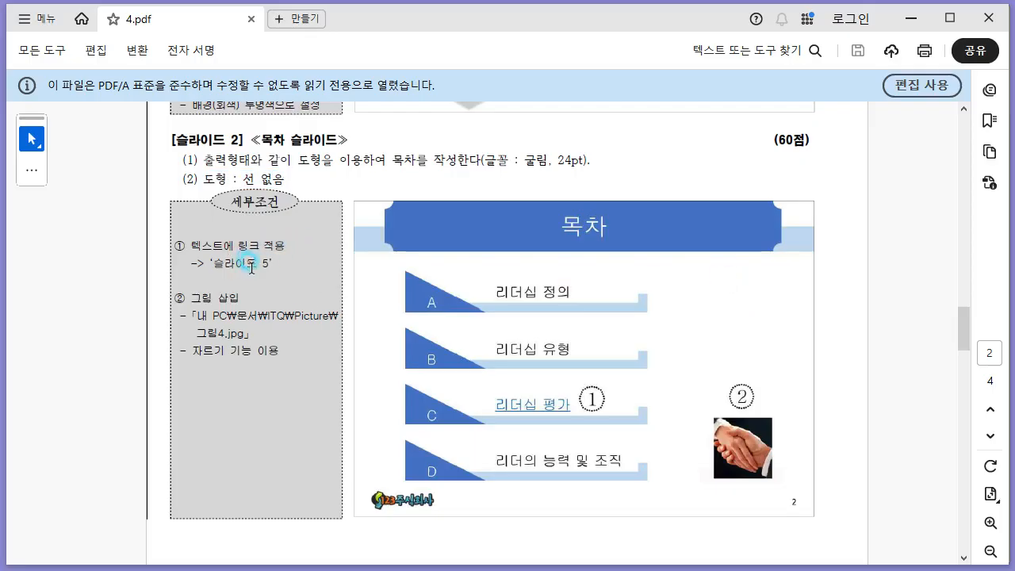
pyautogui.hotkey('alt', 'Tab')
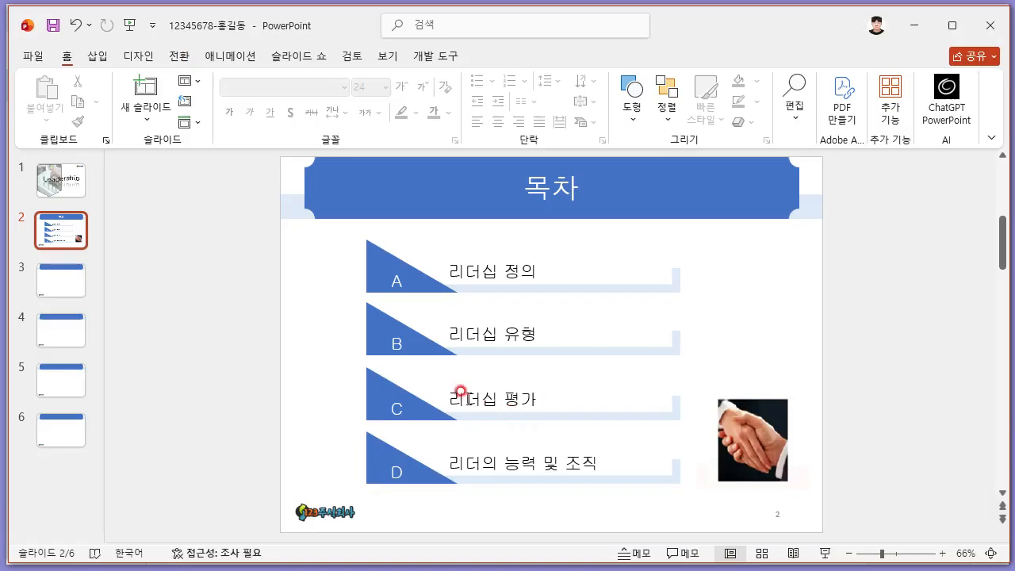
pyautogui.click(450, 396)
pyautogui.moveTo(449, 398); pyautogui.dragTo(541, 401)
pyautogui.rightClick(514, 400)
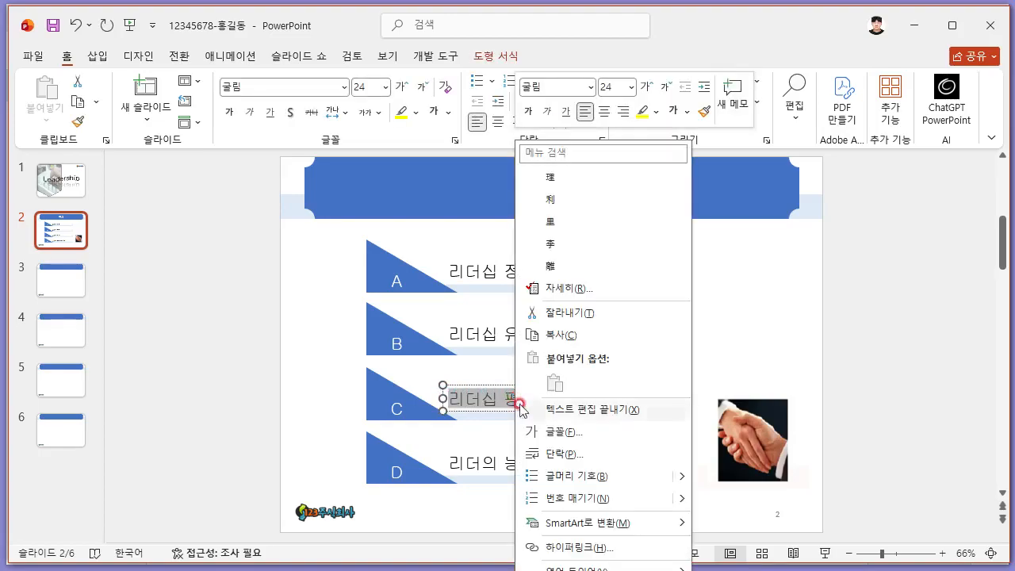
pyautogui.click(593, 546)
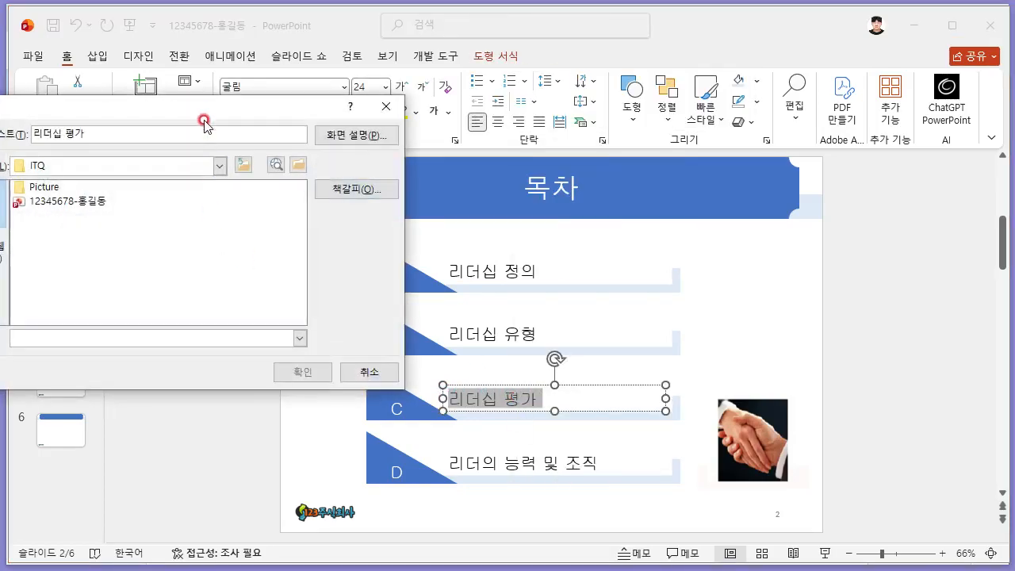
pyautogui.click(242, 282)
pyautogui.click(357, 350)
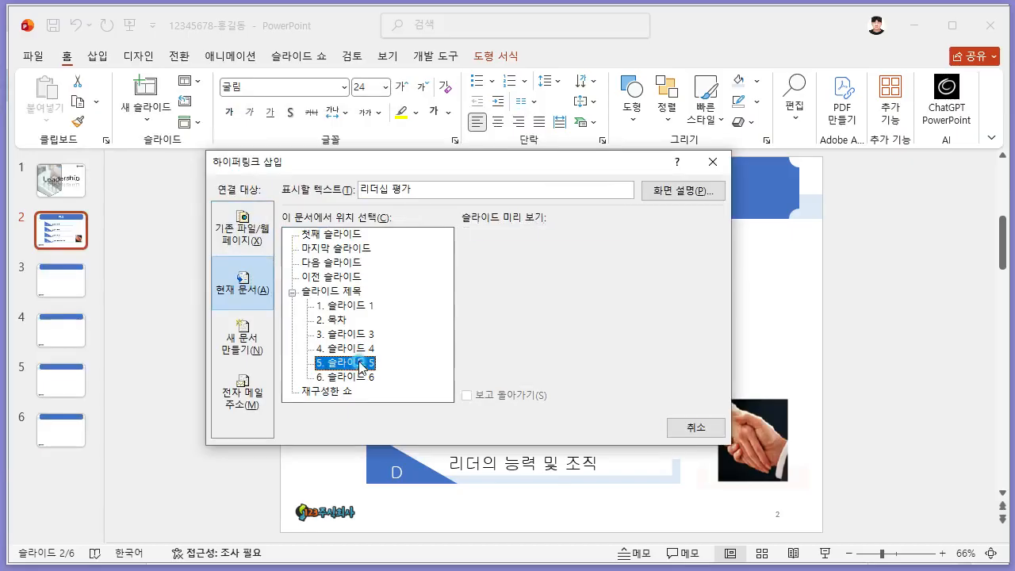
pyautogui.click(628, 427)
pyautogui.click(864, 381)
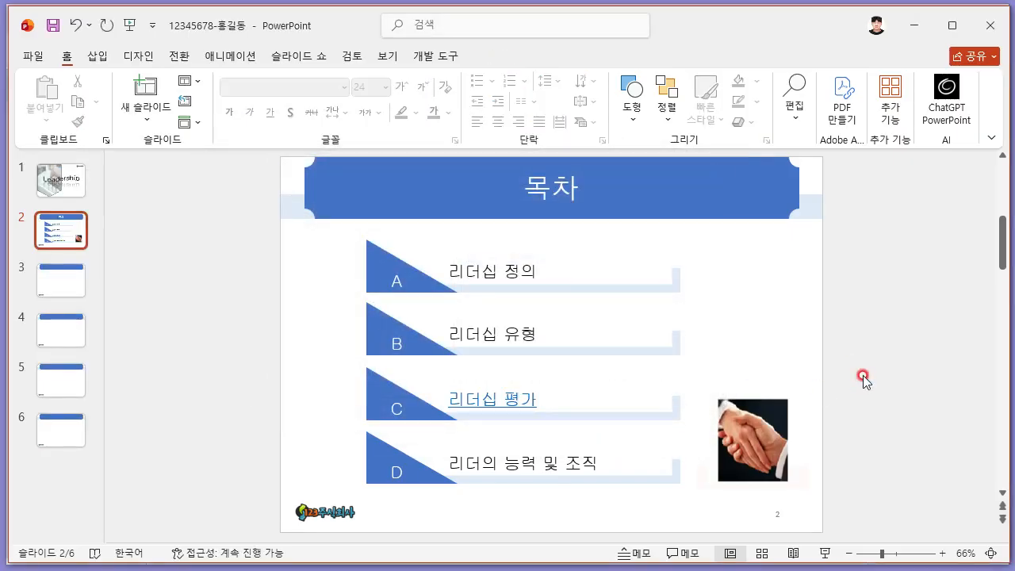
# Open slide 3 and enter "A. 리더십 정의" as its title
pyautogui.click(79, 276)
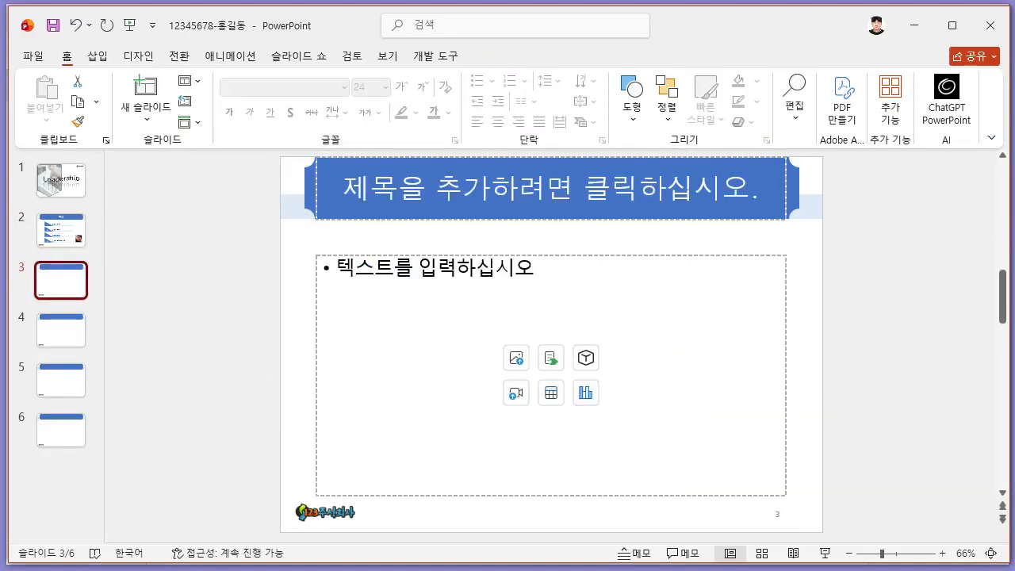
pyautogui.click(634, 181)
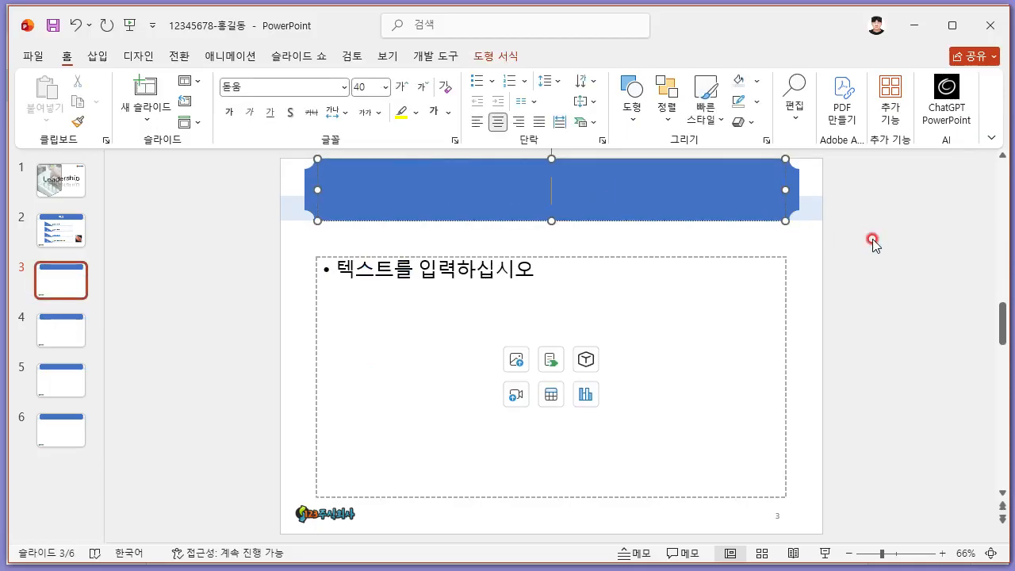
pyautogui.write('A. 리더십 정의')
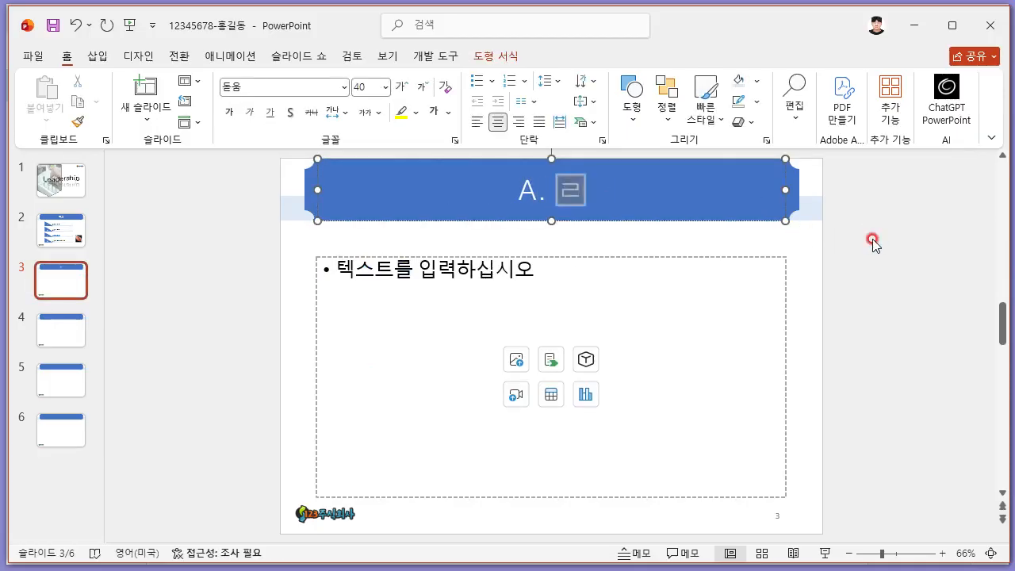
# Switch to 4.pdf and read the slide 3 instructions and its English Leadership heading and paragraphs
pyautogui.hotkey('alt', 'Tab')
pyautogui.scroll(-8, 724, 290)
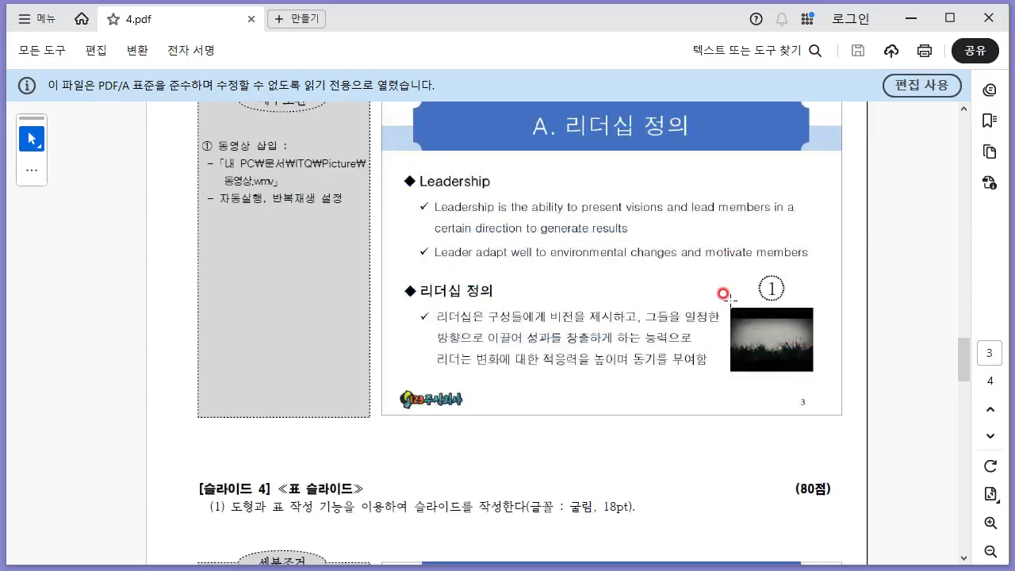
pyautogui.scroll(2, 664, 265)
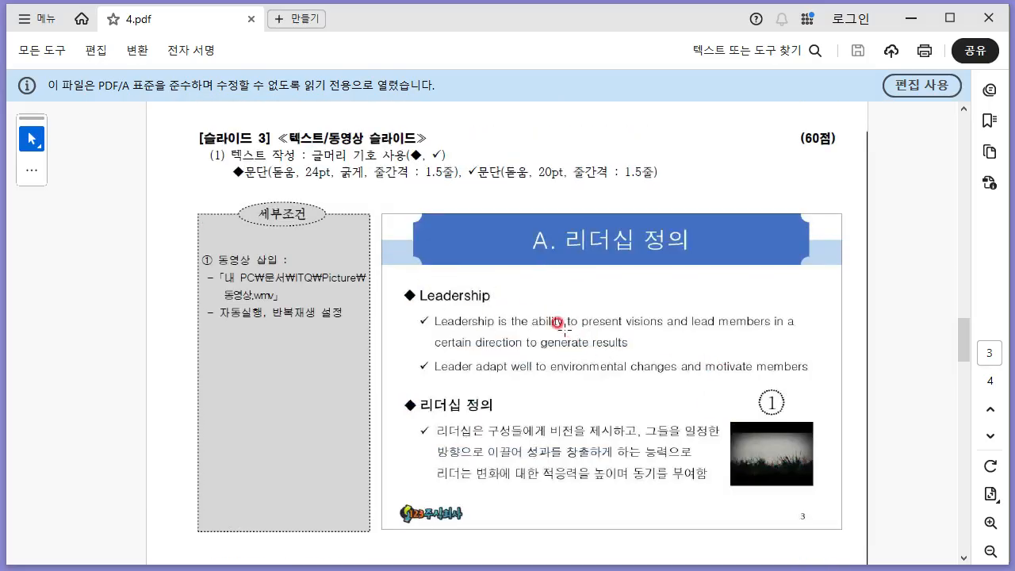
pyautogui.moveTo(421, 302); pyautogui.dragTo(499, 290)
pyautogui.moveTo(446, 324); pyautogui.dragTo(649, 323)
pyautogui.moveTo(476, 347); pyautogui.dragTo(614, 346)
pyautogui.moveTo(622, 341); pyautogui.dragTo(638, 339)
pyautogui.moveTo(477, 369); pyautogui.dragTo(802, 369)
pyautogui.moveTo(801, 363); pyautogui.dragTo(810, 359)
pyautogui.press('Escape')
pyautogui.hotkey('alt', 'Tab')
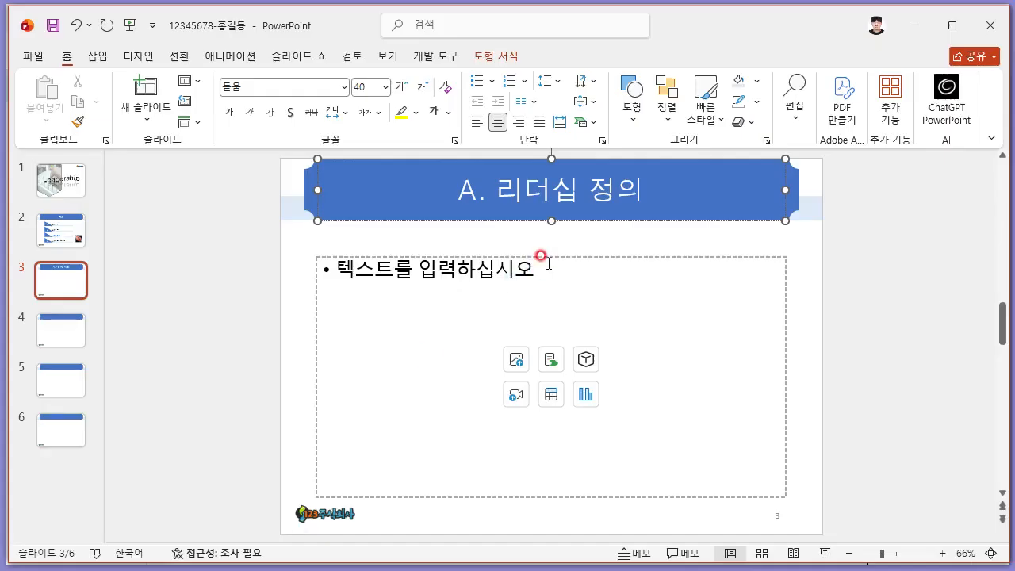
# Move slide 3's body placeholder up under the title, widen it across the slide, and paste the English Leadership heading and two paragraphs
pyautogui.moveTo(435, 254); pyautogui.dragTo(410, 224)
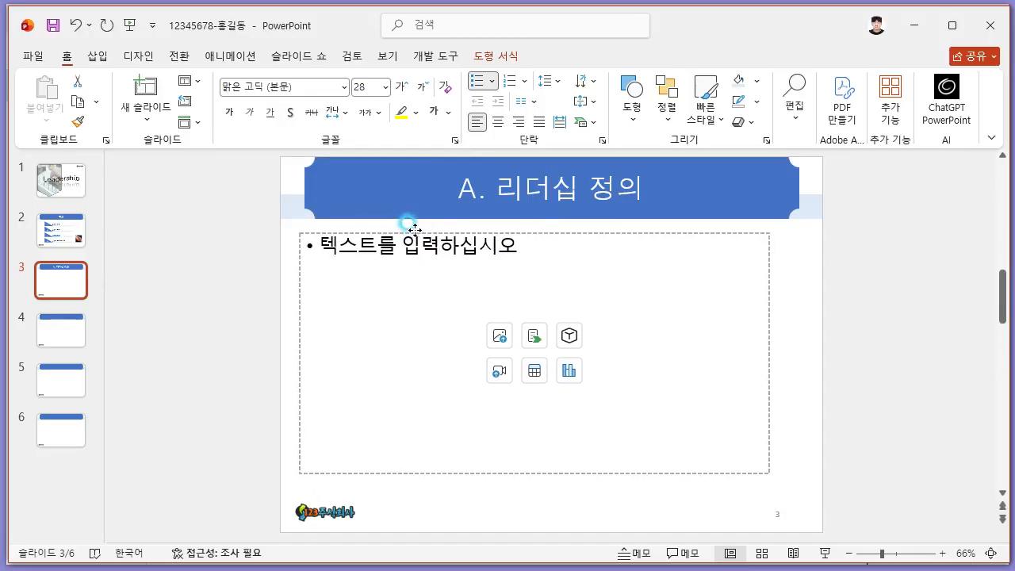
pyautogui.moveTo(761, 350); pyautogui.dragTo(801, 349)
pyautogui.click(343, 238)
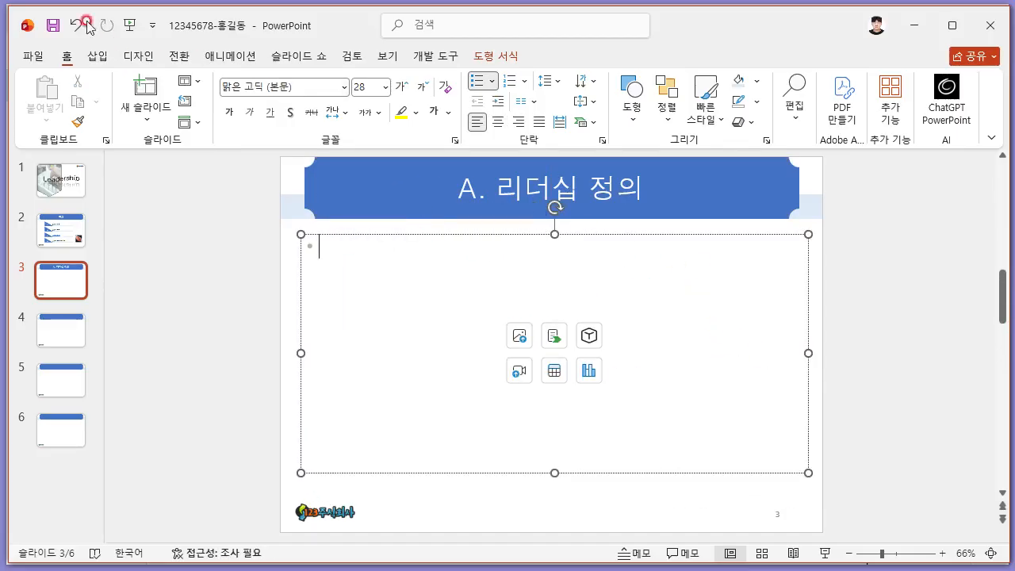
pyautogui.hotkey('ctrl', 'v')
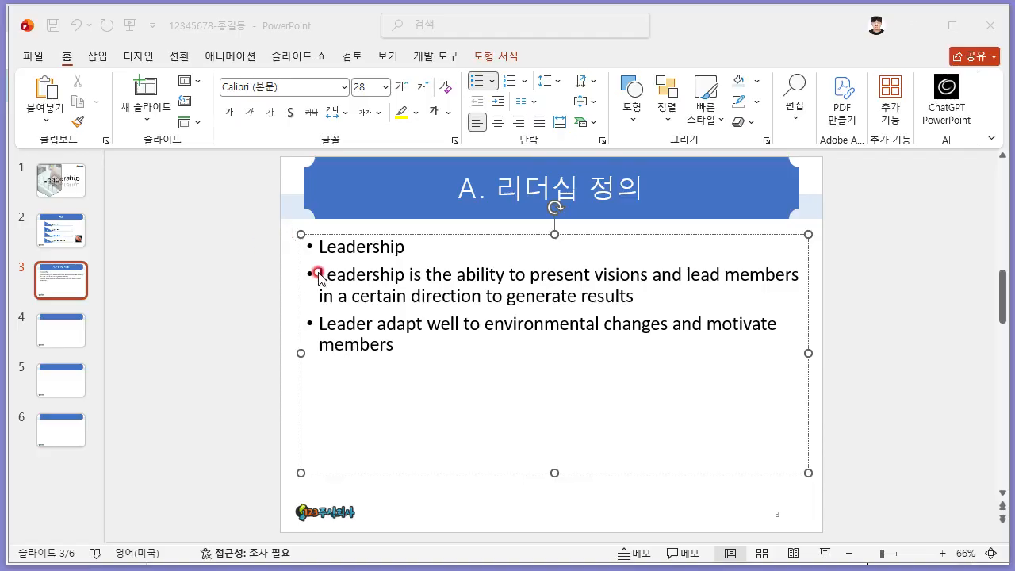
# Select the Leadership heading, check the paragraph requirements in 4.pdf, and give it a filled diamond bullet
pyautogui.click(336, 245)
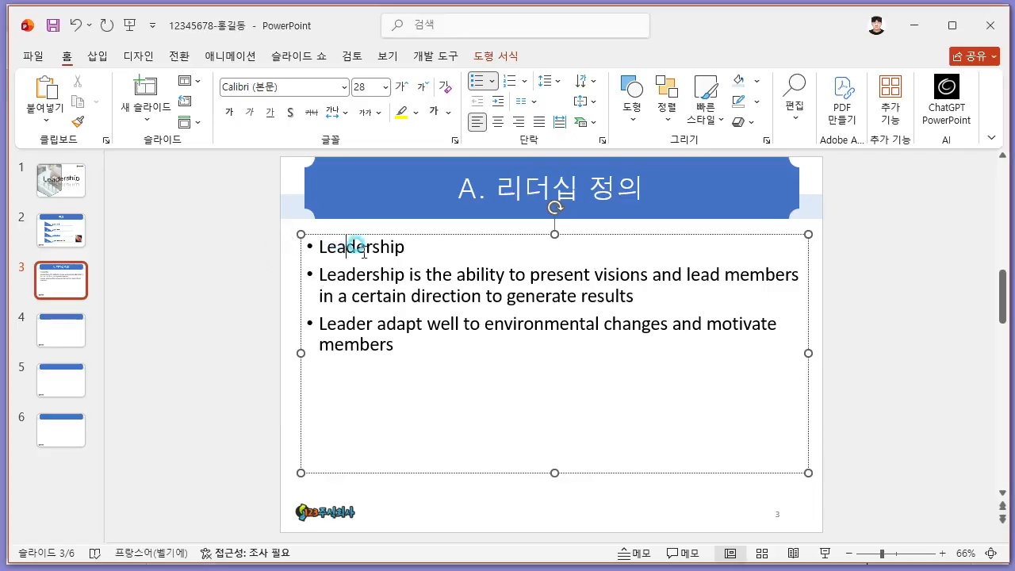
pyautogui.moveTo(399, 245); pyautogui.dragTo(302, 251)
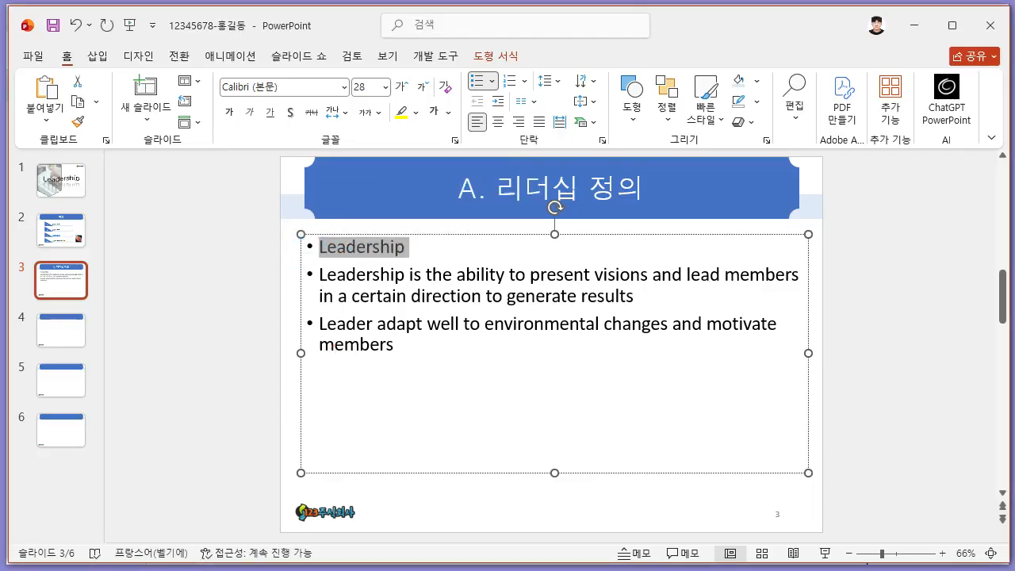
pyautogui.hotkey('alt', 'Tab')
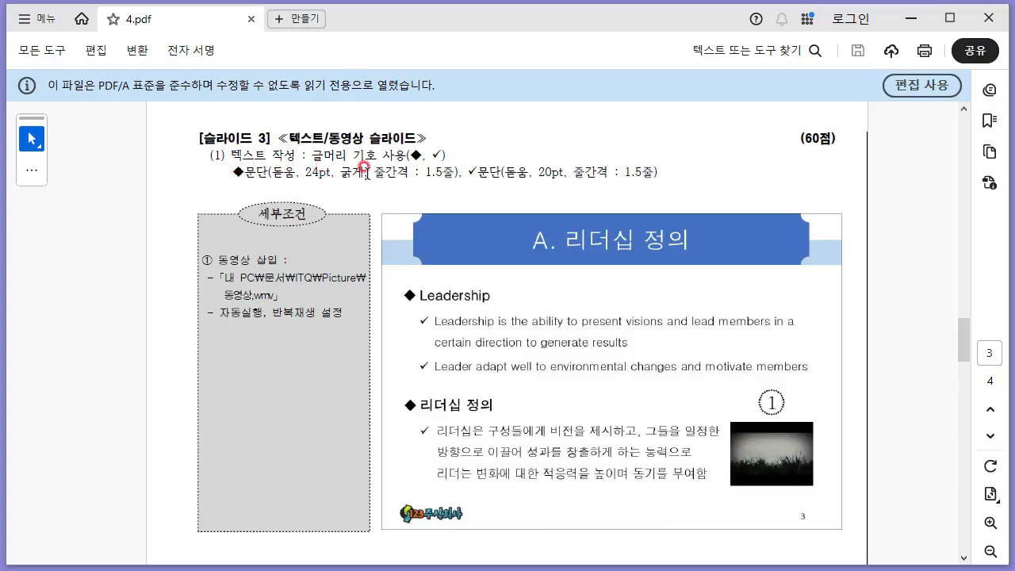
pyautogui.hotkey('alt', 'Tab')
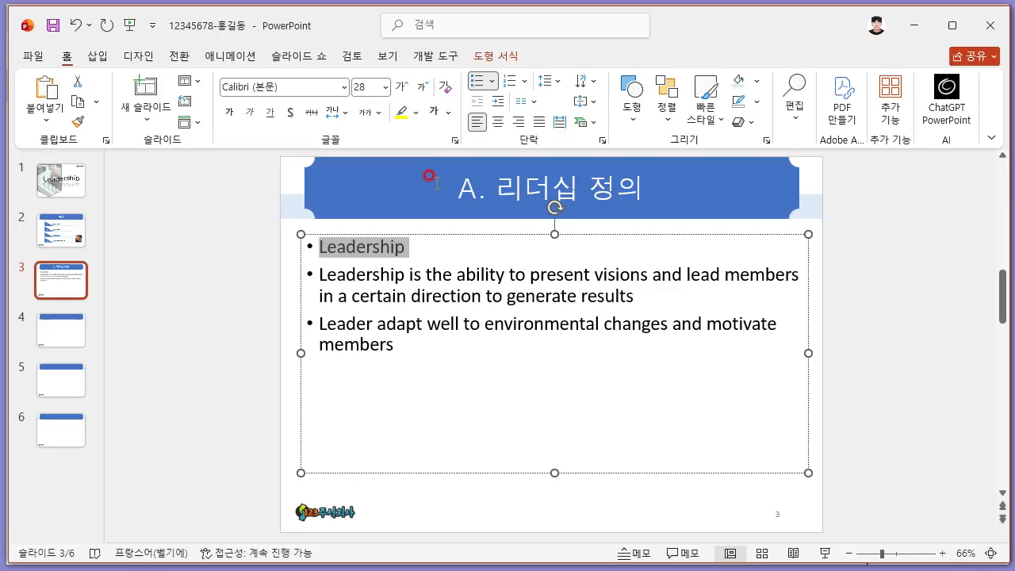
pyautogui.click(493, 83)
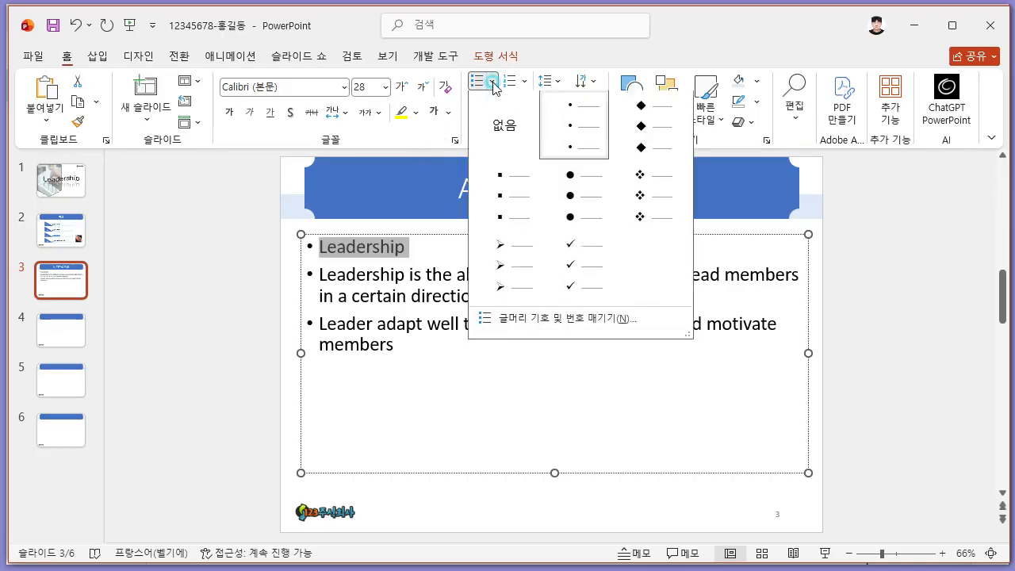
pyautogui.click(642, 141)
# Format the Leadership heading as 굴림, 24 pt, bold, with 1.5 line spacing
pyautogui.click(304, 88)
pyautogui.write('굴림')
pyautogui.press('Tab')
pyautogui.write('24')
pyautogui.press('Return')
pyautogui.click(229, 112)
pyautogui.click(545, 81)
pyautogui.click(586, 125)
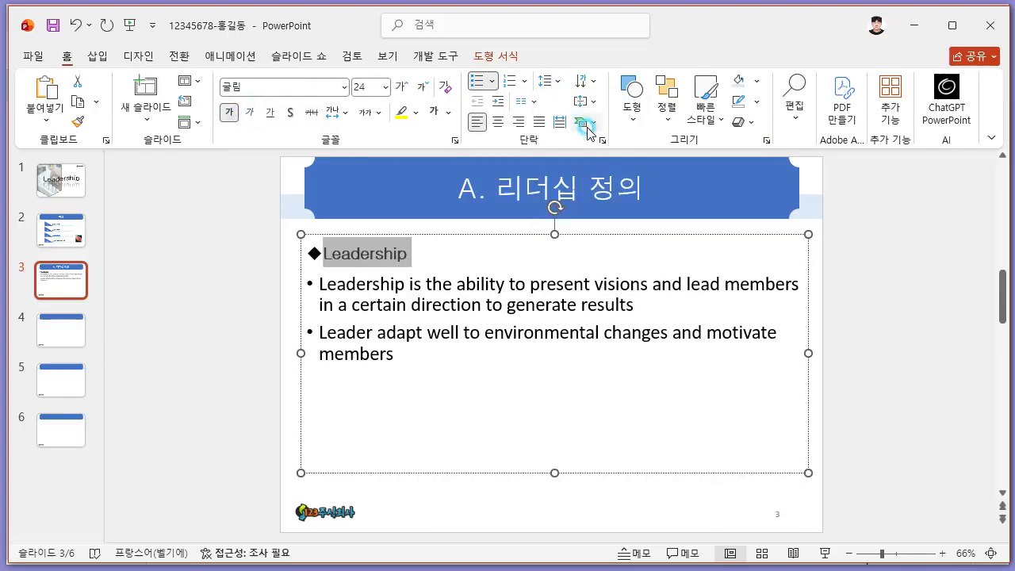
# Add a space before the Leadership heading text and demote the two English paragraphs below it by one level
pyautogui.click(325, 264)
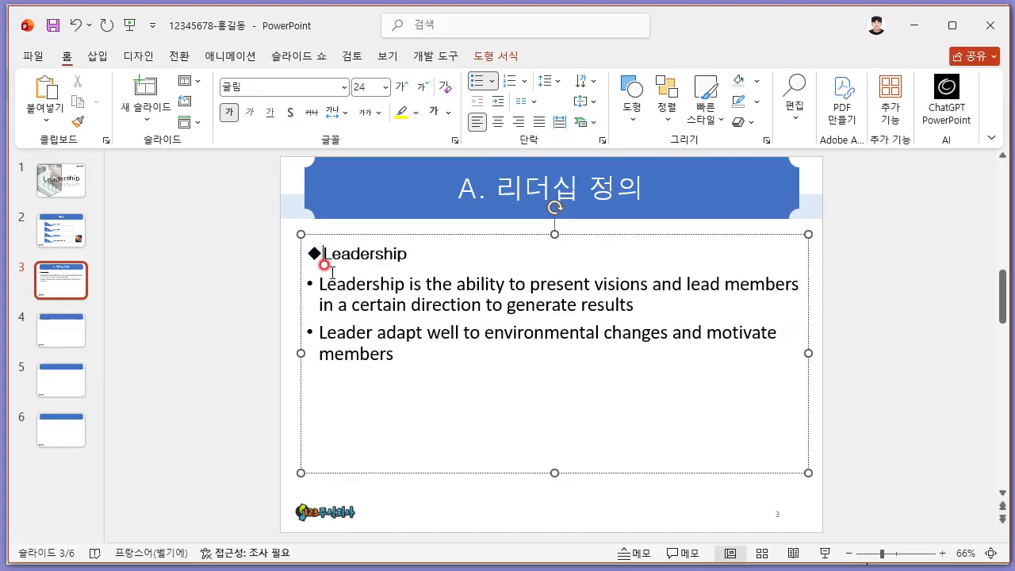
pyautogui.click(245, 295)
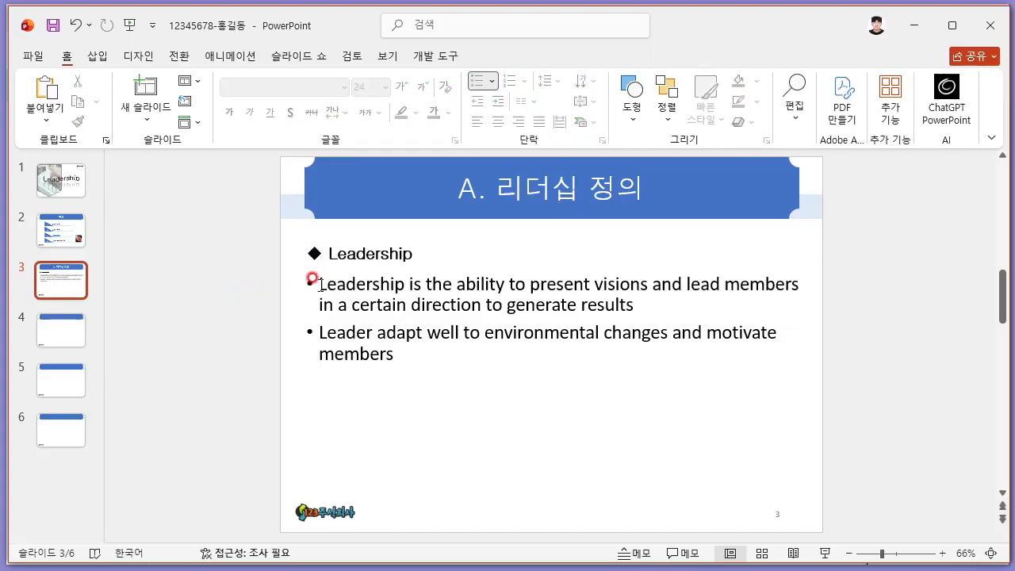
pyautogui.moveTo(364, 279); pyautogui.dragTo(393, 354)
pyautogui.click(347, 305)
pyautogui.click(318, 284)
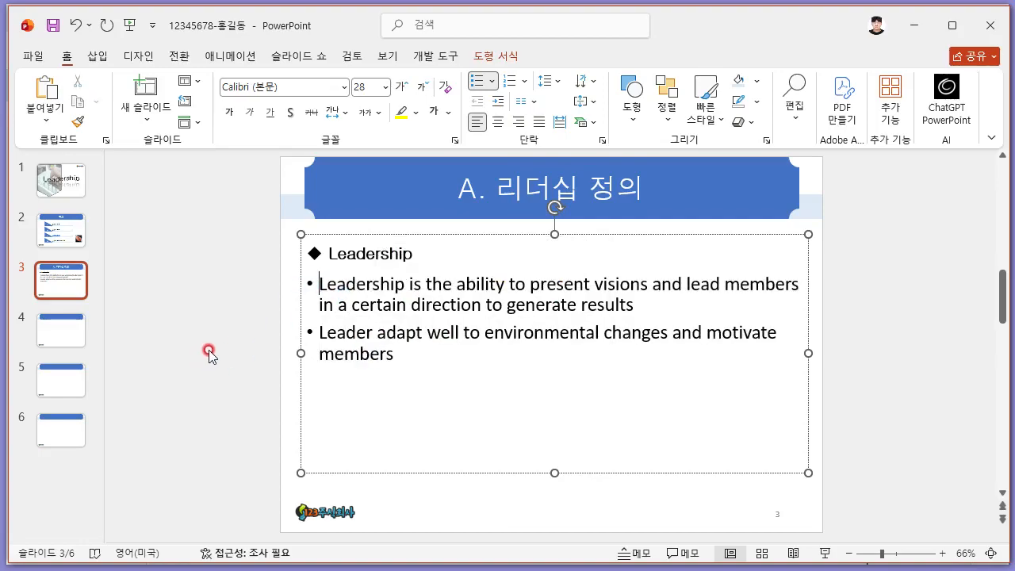
pyautogui.press('Tab')
pyautogui.click(318, 333)
pyautogui.press('Tab')
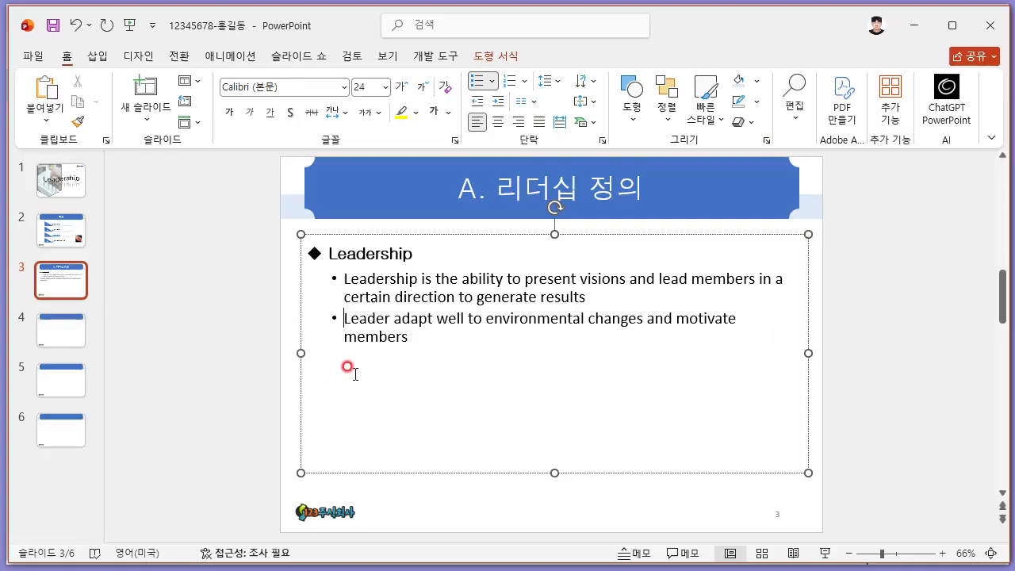
# Recheck the font requirements in 4.pdf and change the Leadership heading's font to 돋움
pyautogui.moveTo(425, 339); pyautogui.dragTo(329, 275)
pyautogui.hotkey('alt', 'Tab')
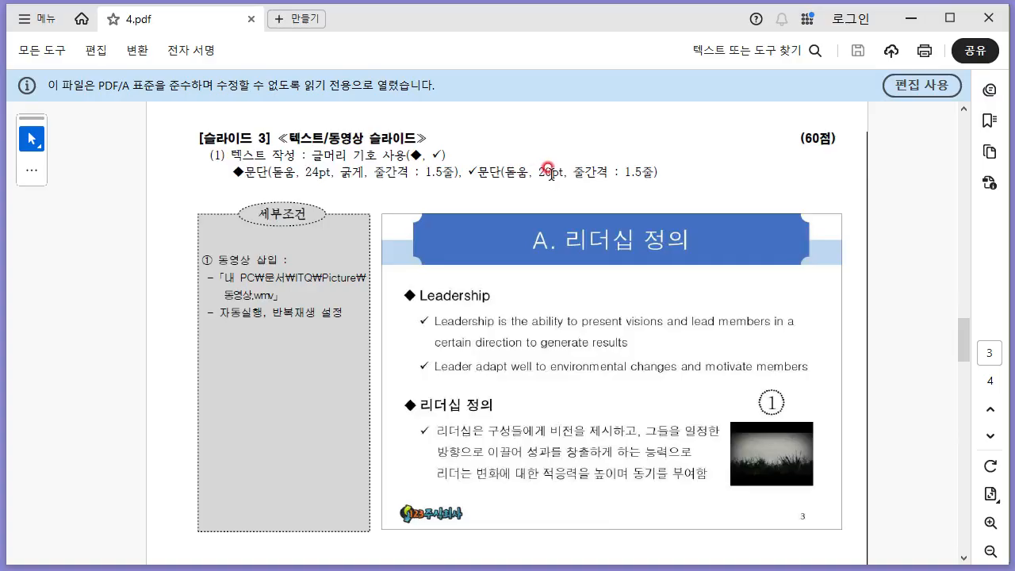
pyautogui.hotkey('alt', 'Tab')
pyautogui.moveTo(416, 247); pyautogui.dragTo(301, 253)
pyautogui.click(270, 82)
pyautogui.write('돋움')
pyautogui.press('Return')
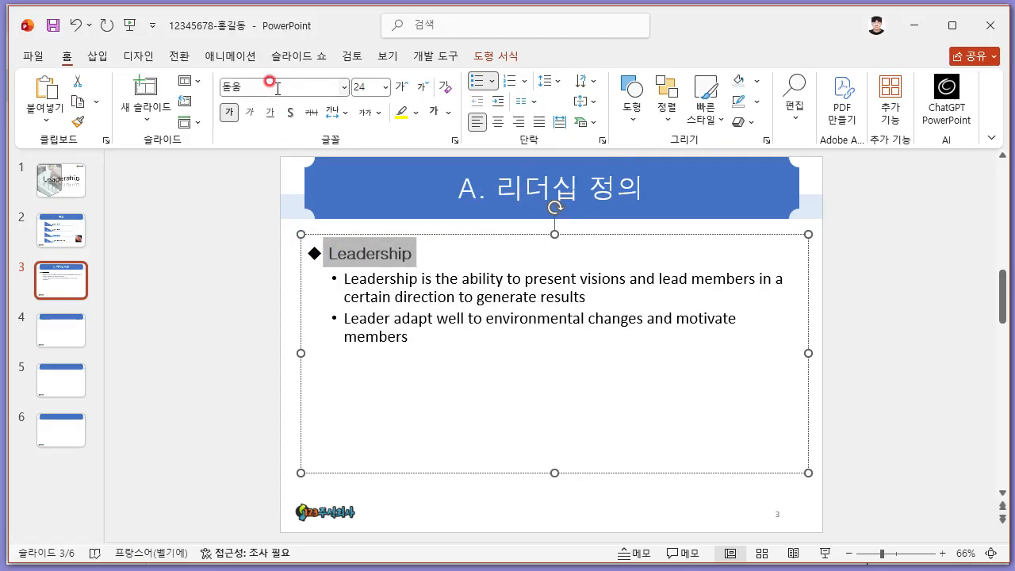
# Format the two demoted English paragraphs as 돋움, 20 pt, with 1.5 line spacing
pyautogui.moveTo(415, 329); pyautogui.dragTo(305, 277)
pyautogui.click(314, 91)
pyautogui.write('돋움')
pyautogui.press('Return')
pyautogui.click(355, 86)
pyautogui.write('20')
pyautogui.press('Return')
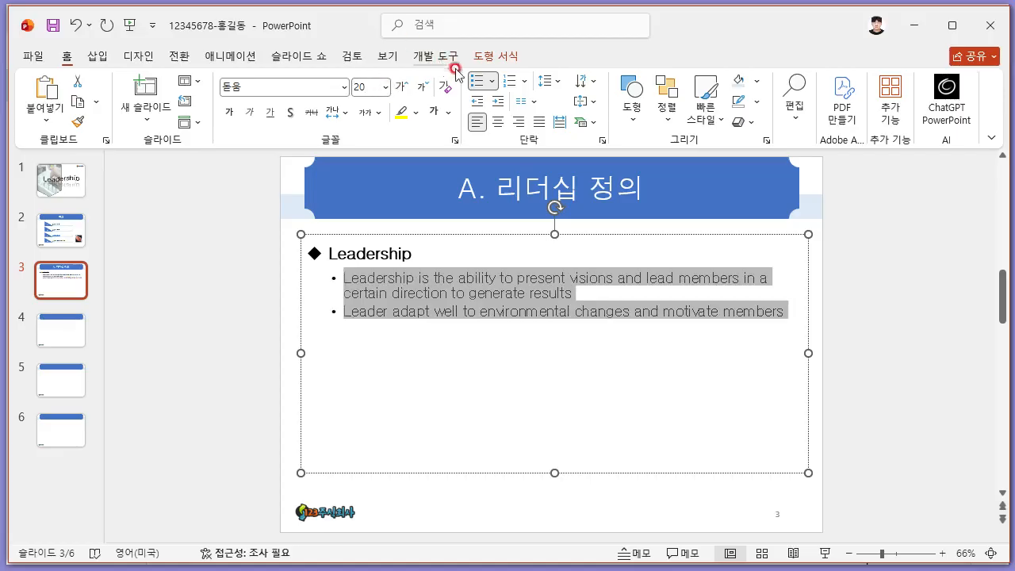
pyautogui.click(545, 81)
pyautogui.click(575, 127)
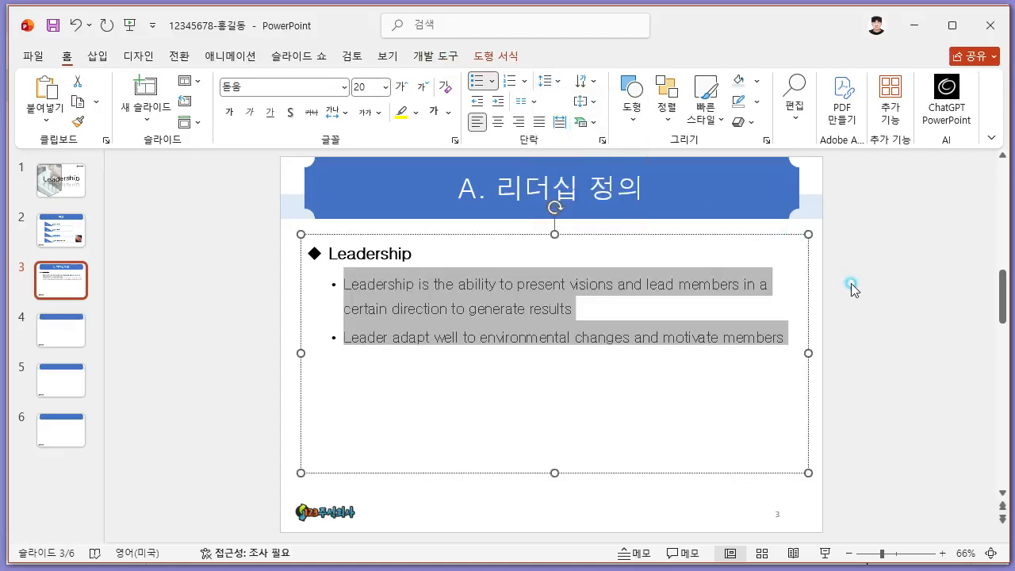
pyautogui.click(820, 291)
# Compare the layout with 4.pdf and copy the formatted Leadership text block straight down beneath the original
pyautogui.hotkey('alt', 'Tab')
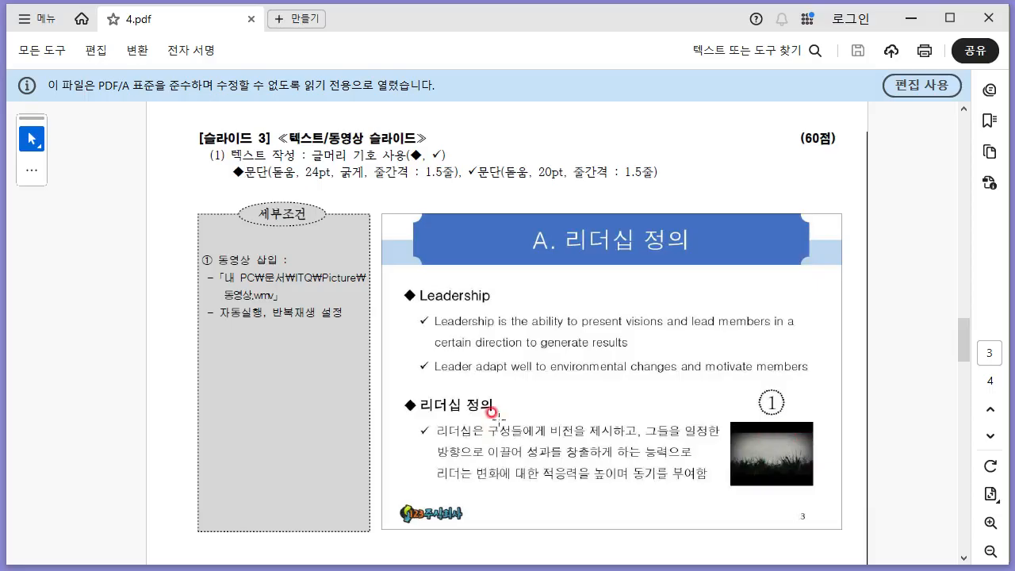
pyautogui.hotkey('alt', 'Tab')
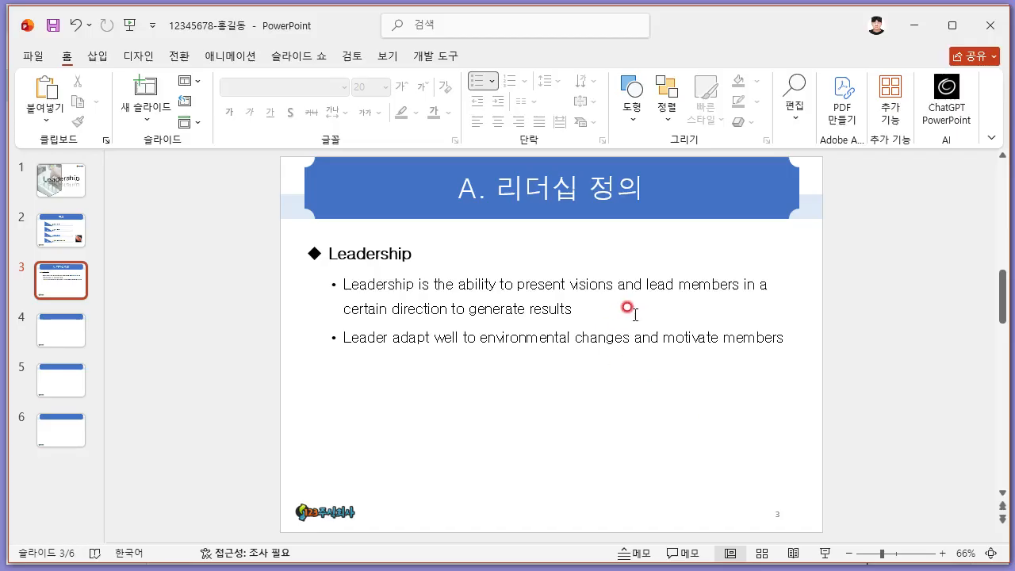
pyautogui.hotkey('alt', 'Tab')
pyautogui.hotkey('alt', 'Tab')
pyautogui.click(474, 296)
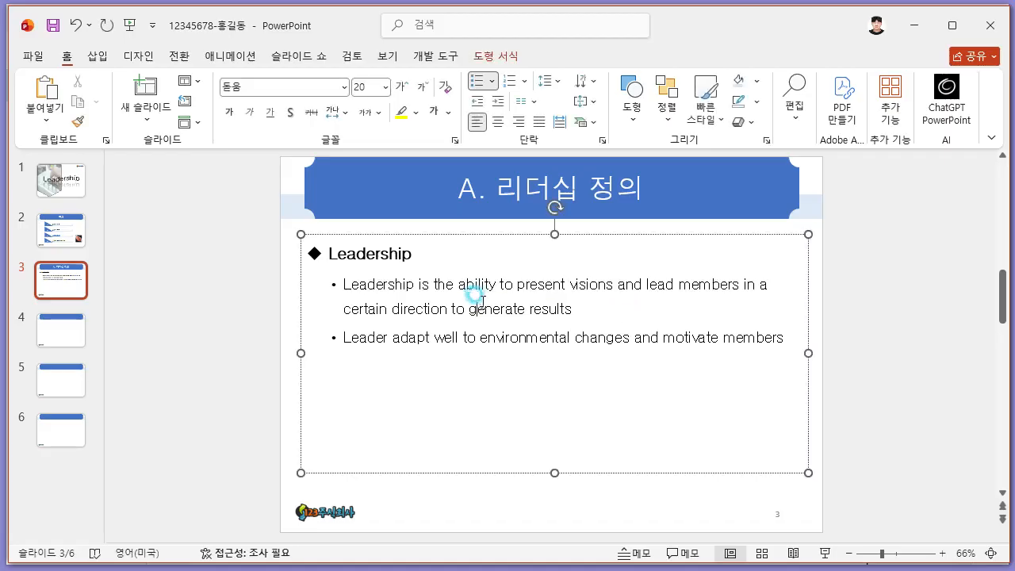
pyautogui.moveTo(554, 473); pyautogui.dragTo(491, 465)
pyautogui.click(865, 370)
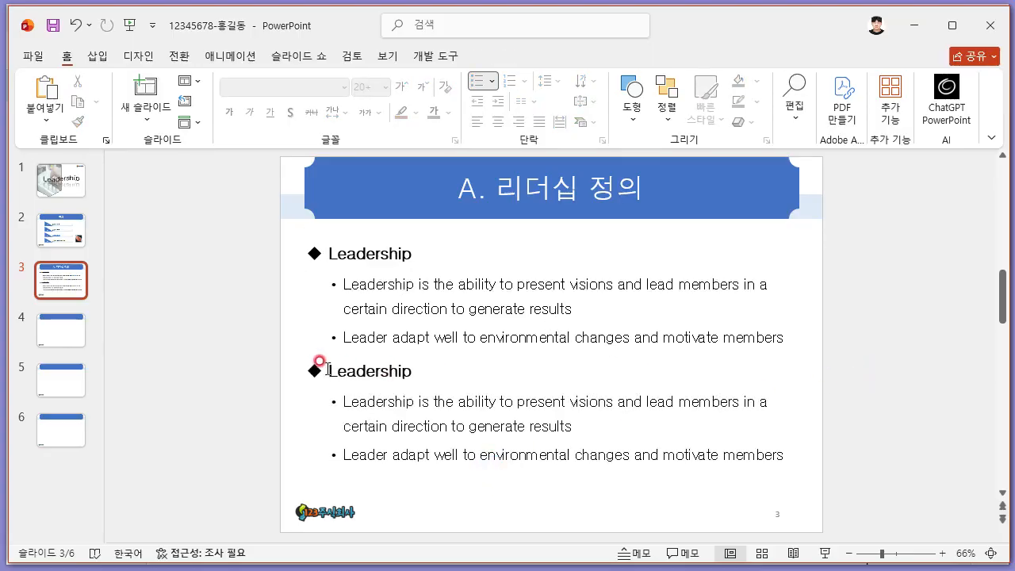